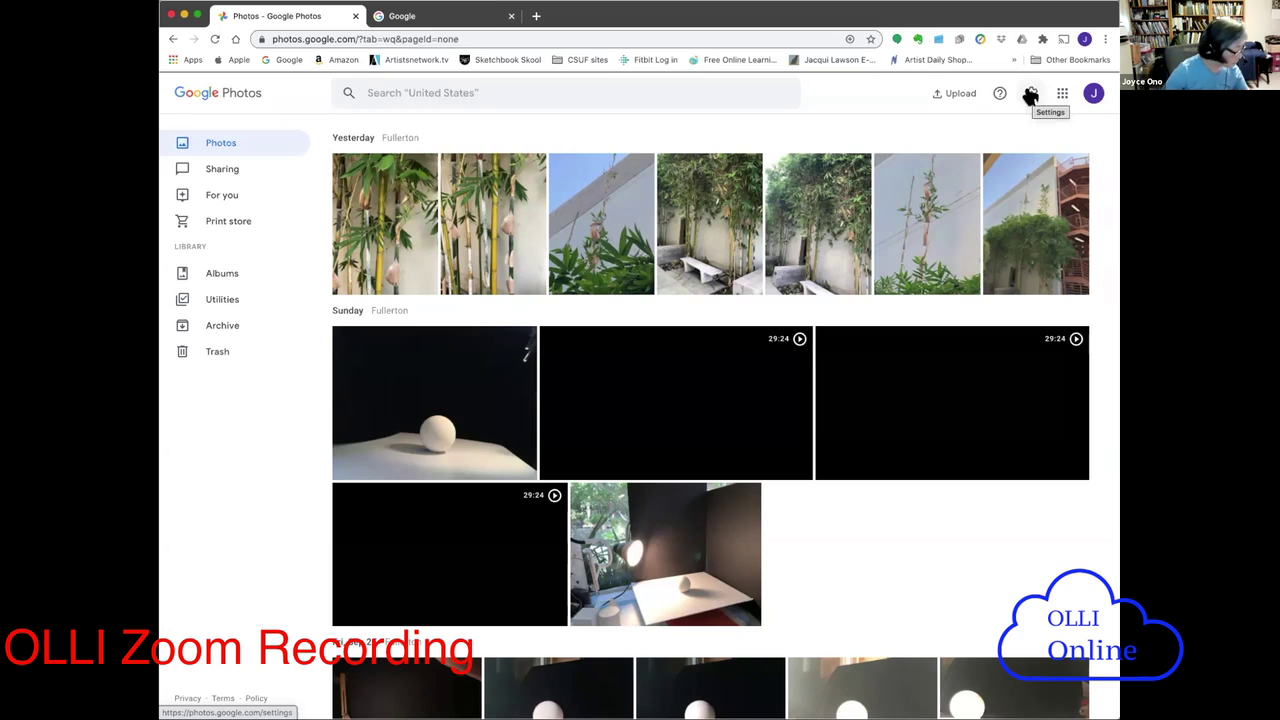
# - Open the Google Photos Settings page, scroll through its preferences, then return to the photo library
pyautogui.click(1030, 94)
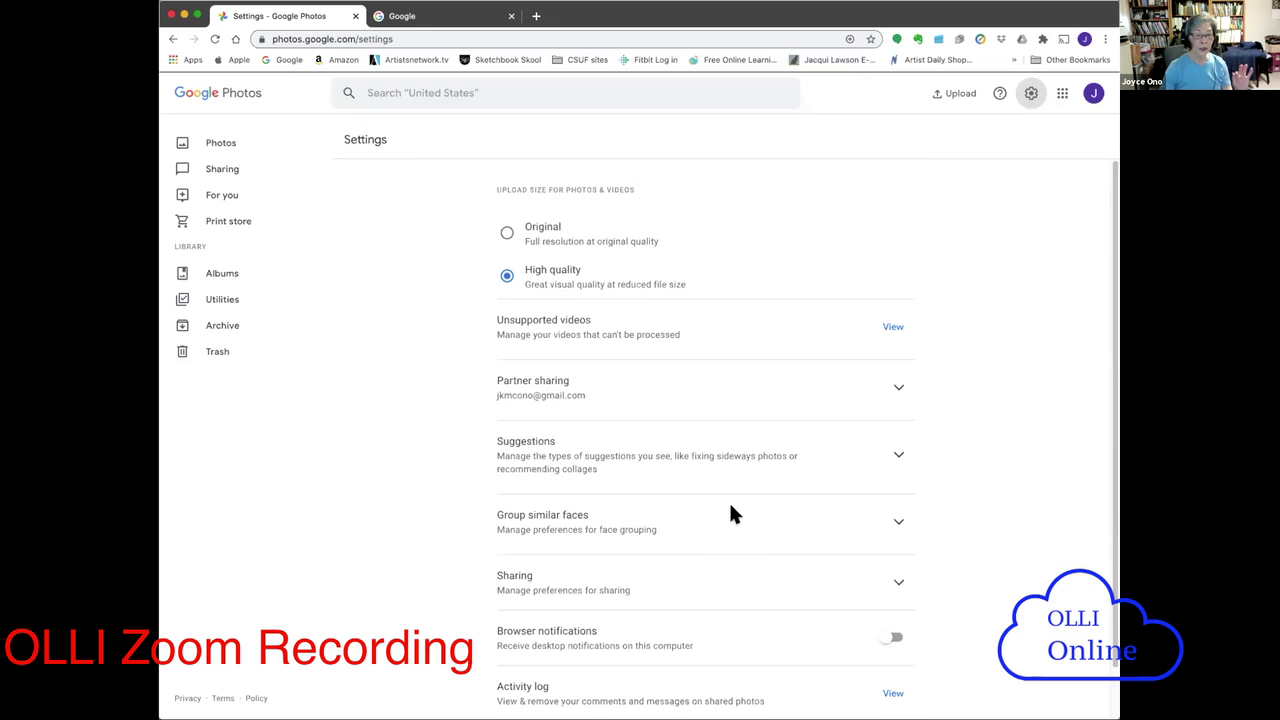
pyautogui.scroll(-1, 730, 505)
pyautogui.scroll(-1, 730, 514)
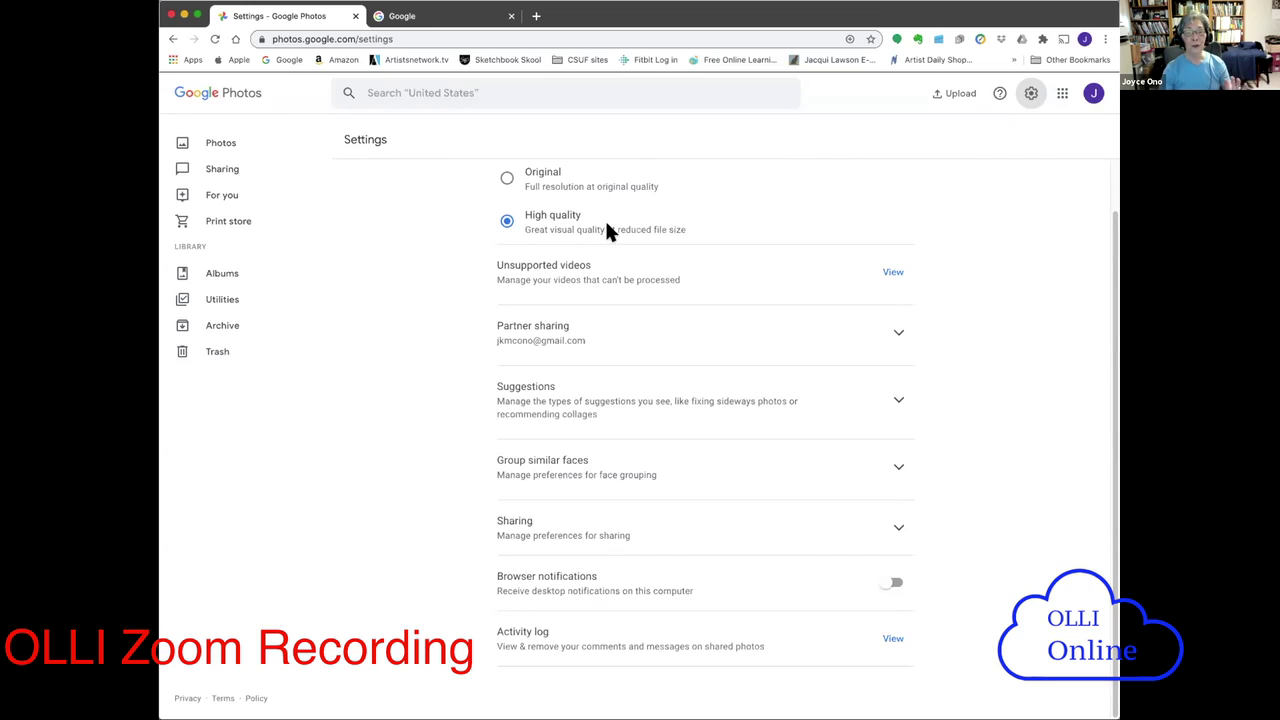
pyautogui.click(1029, 97)
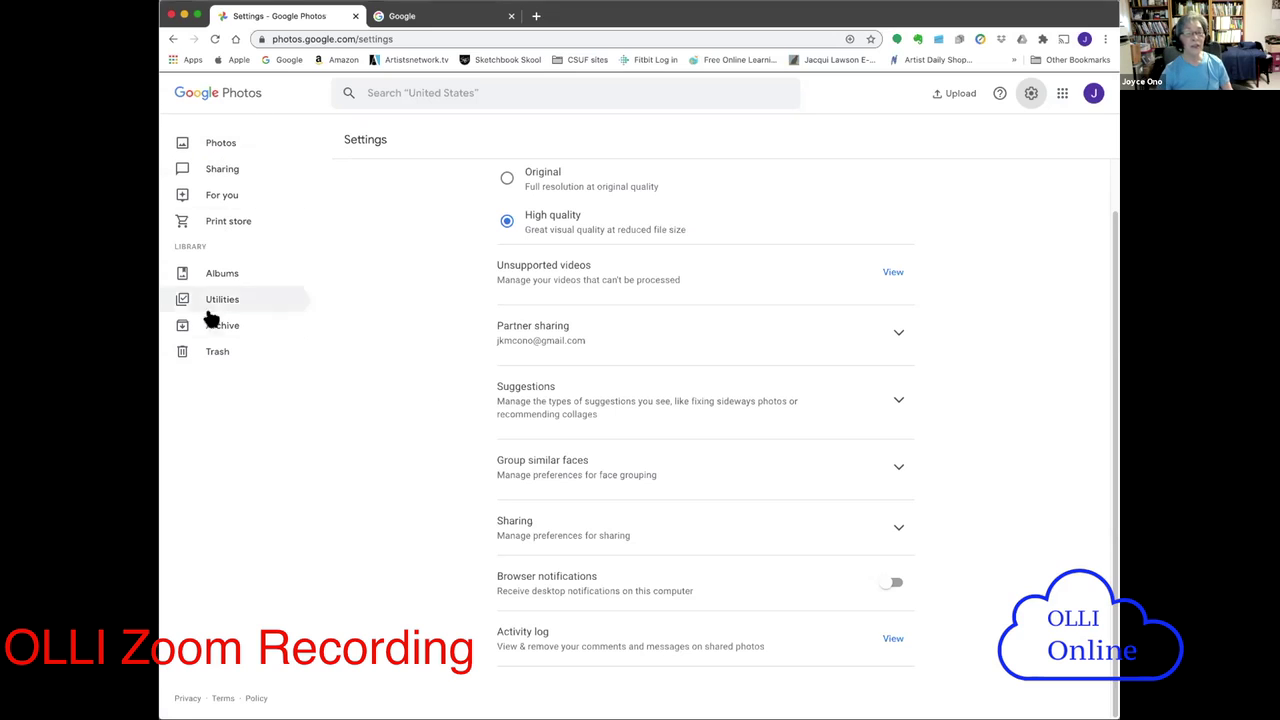
pyautogui.click(172, 39)
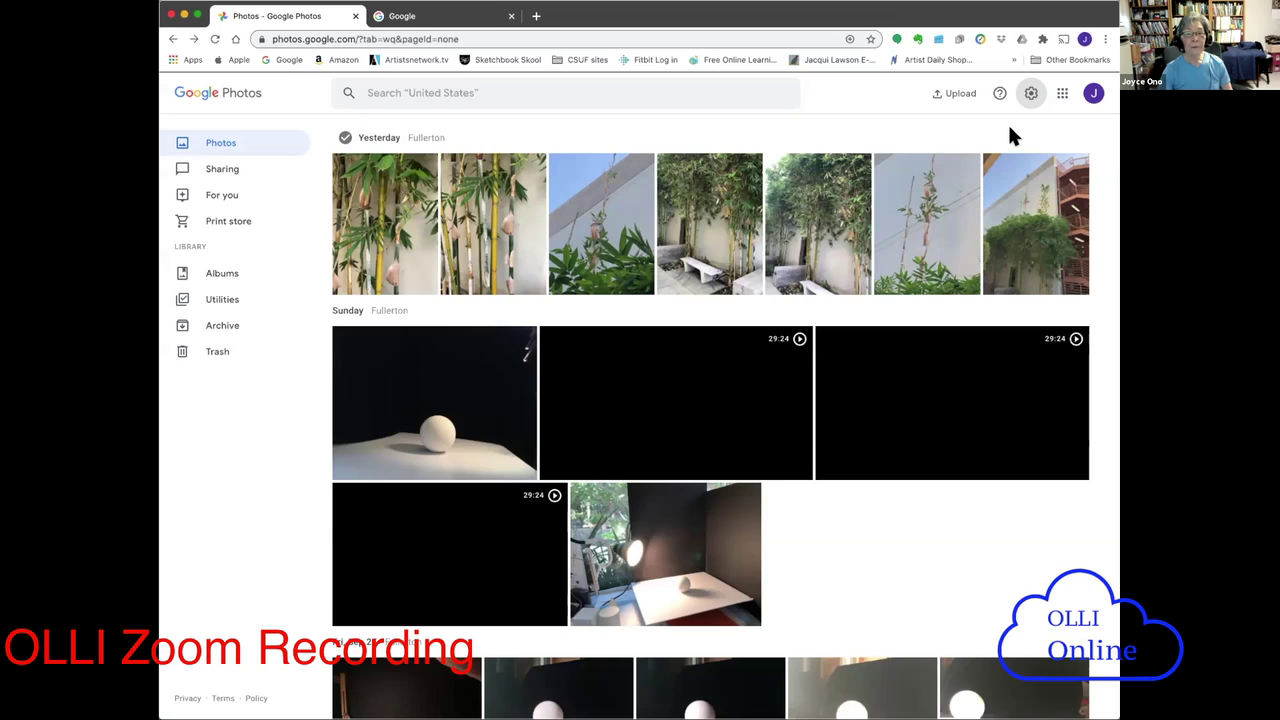
# - Check the Upload options, browse Help and search, then close the Help panel
pyautogui.click(941, 95)
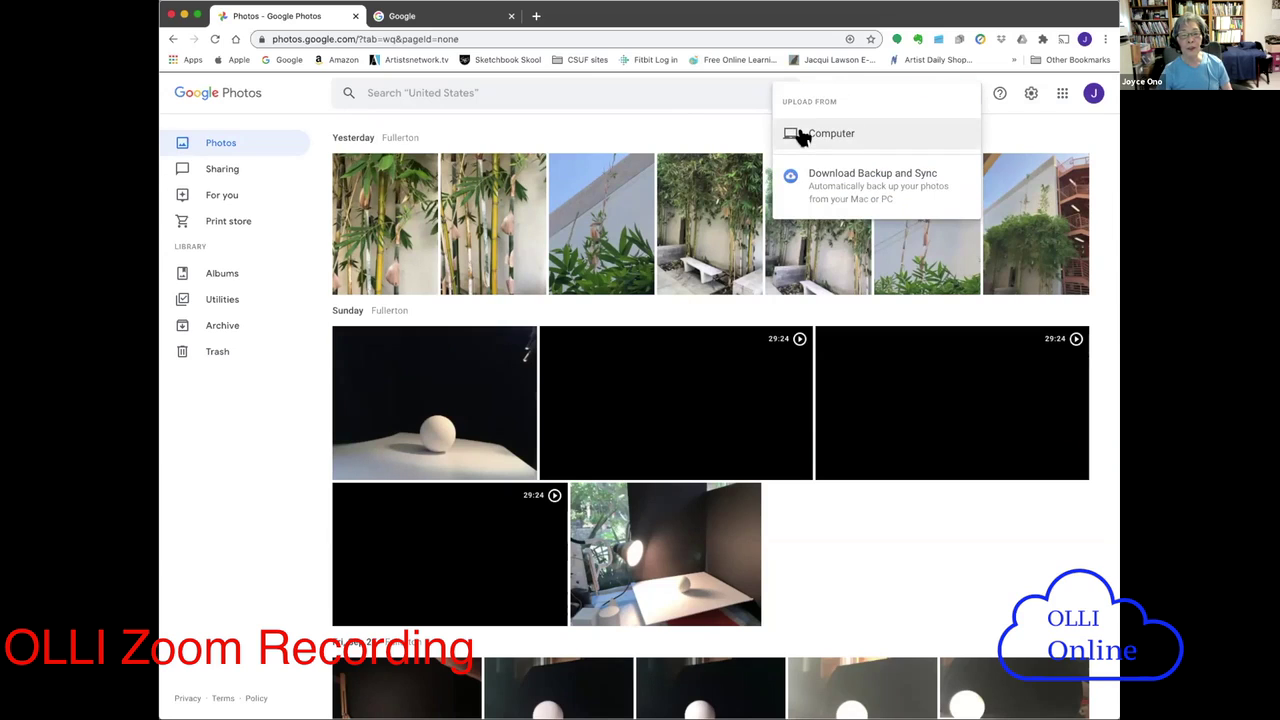
pyautogui.click(664, 110)
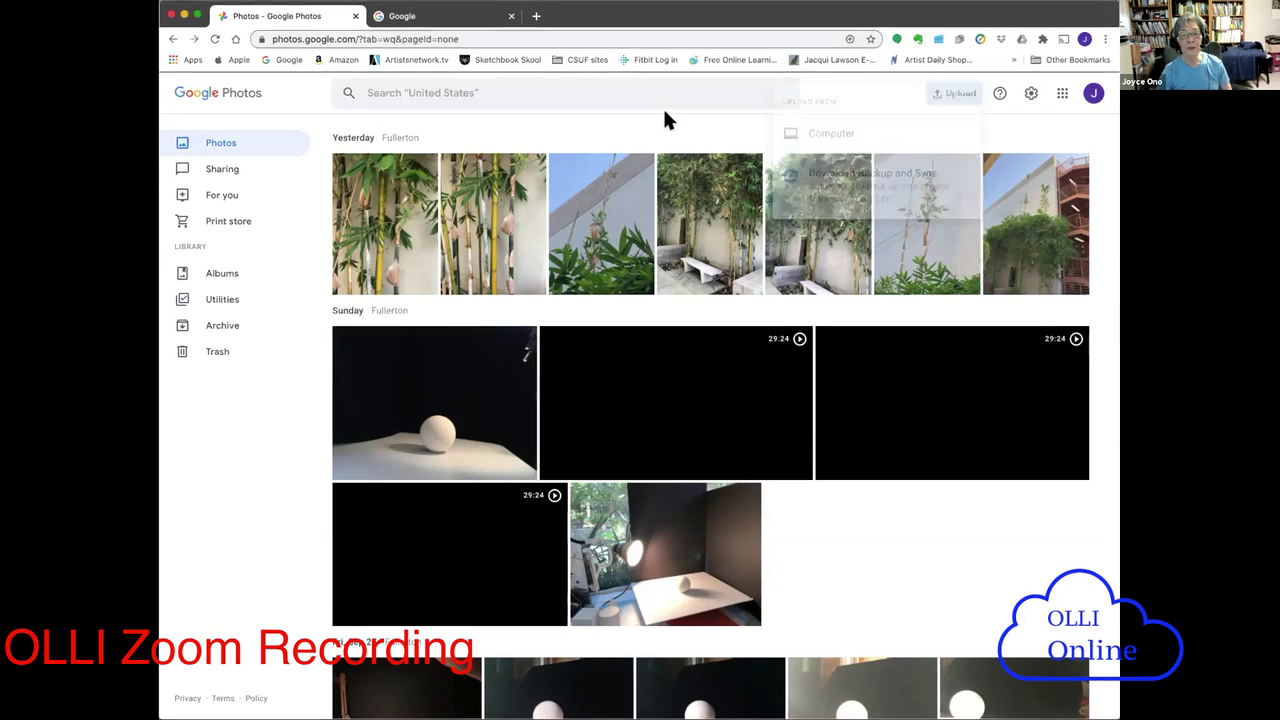
pyautogui.click(997, 96)
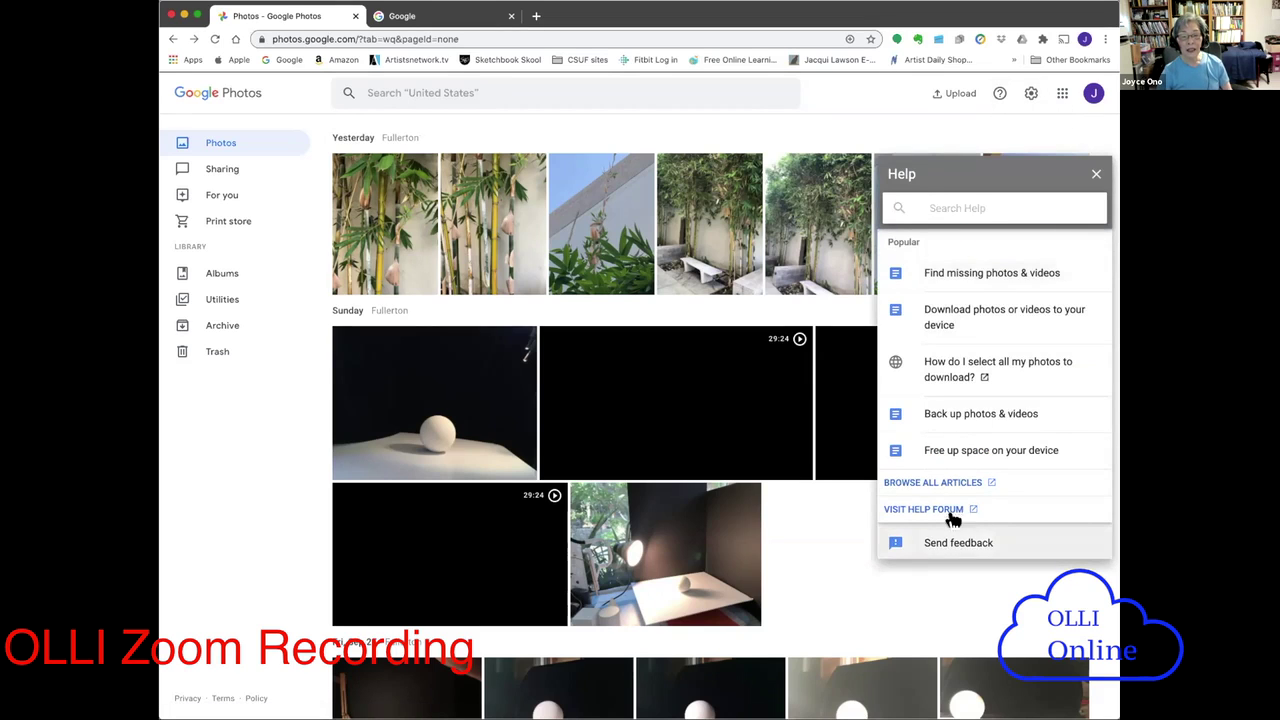
pyautogui.click(781, 93)
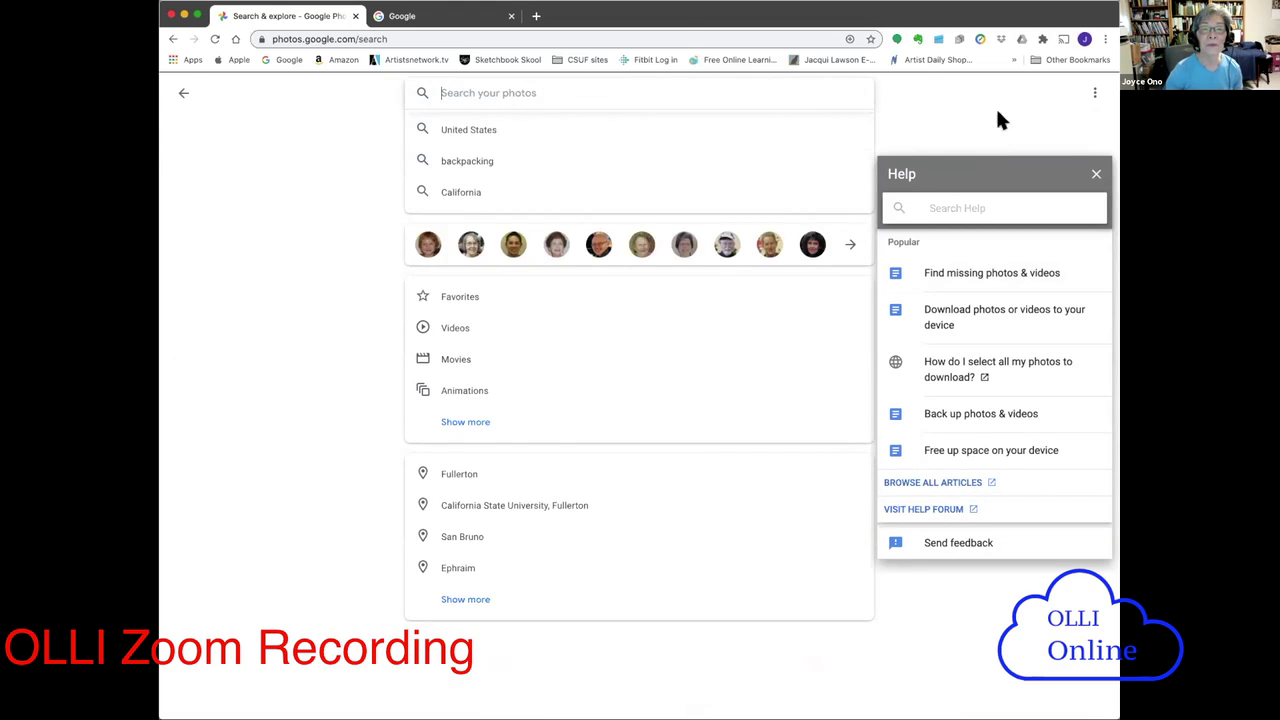
pyautogui.click(172, 39)
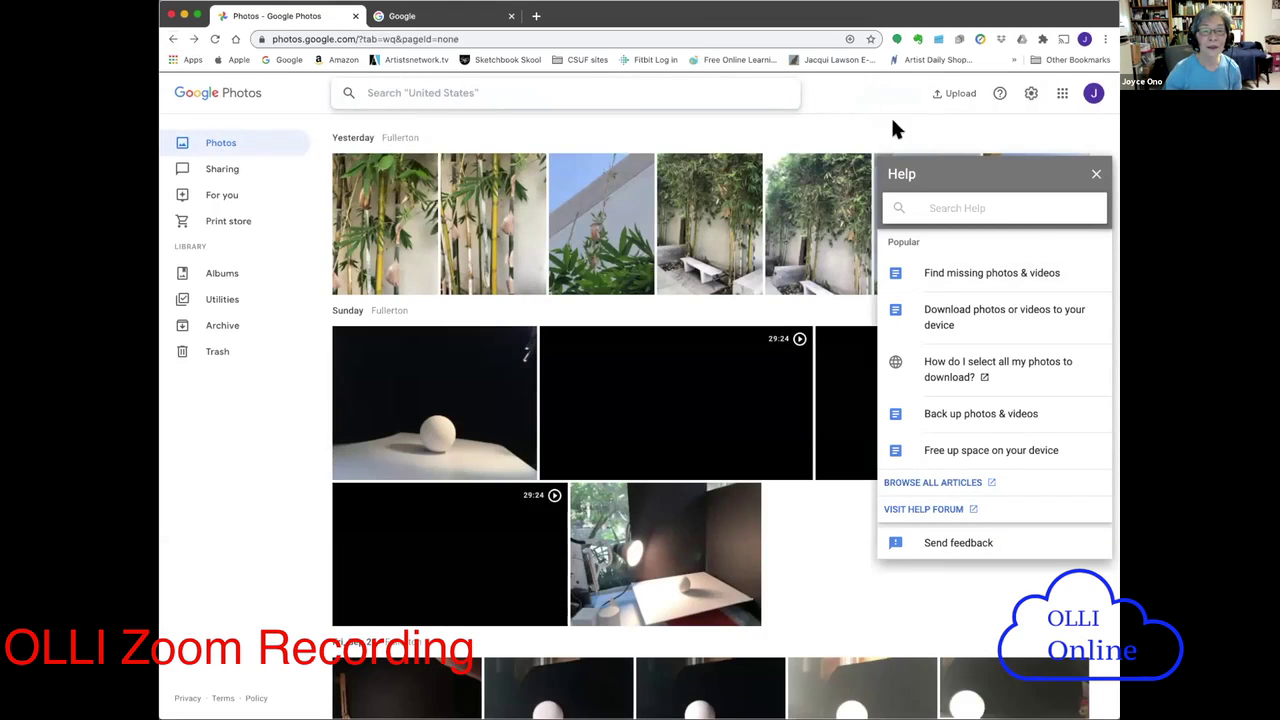
pyautogui.click(1094, 176)
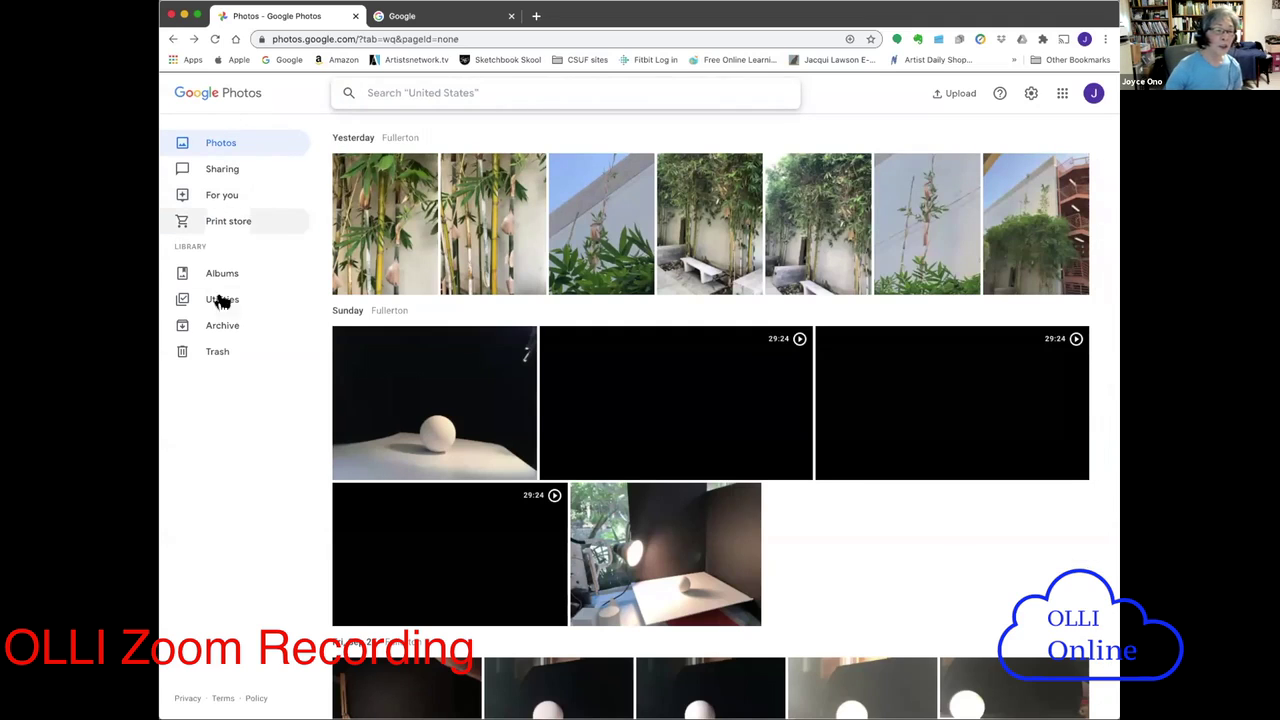
pyautogui.click(226, 145)
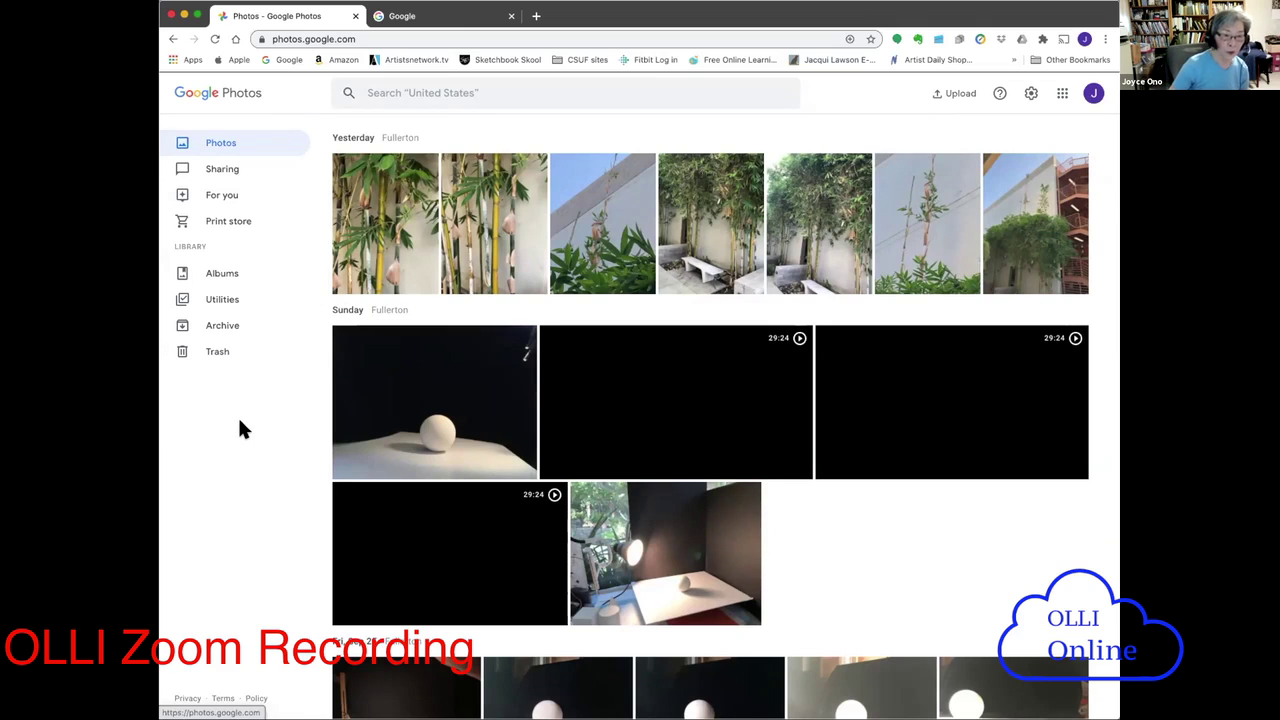
pyautogui.moveTo(603, 347)
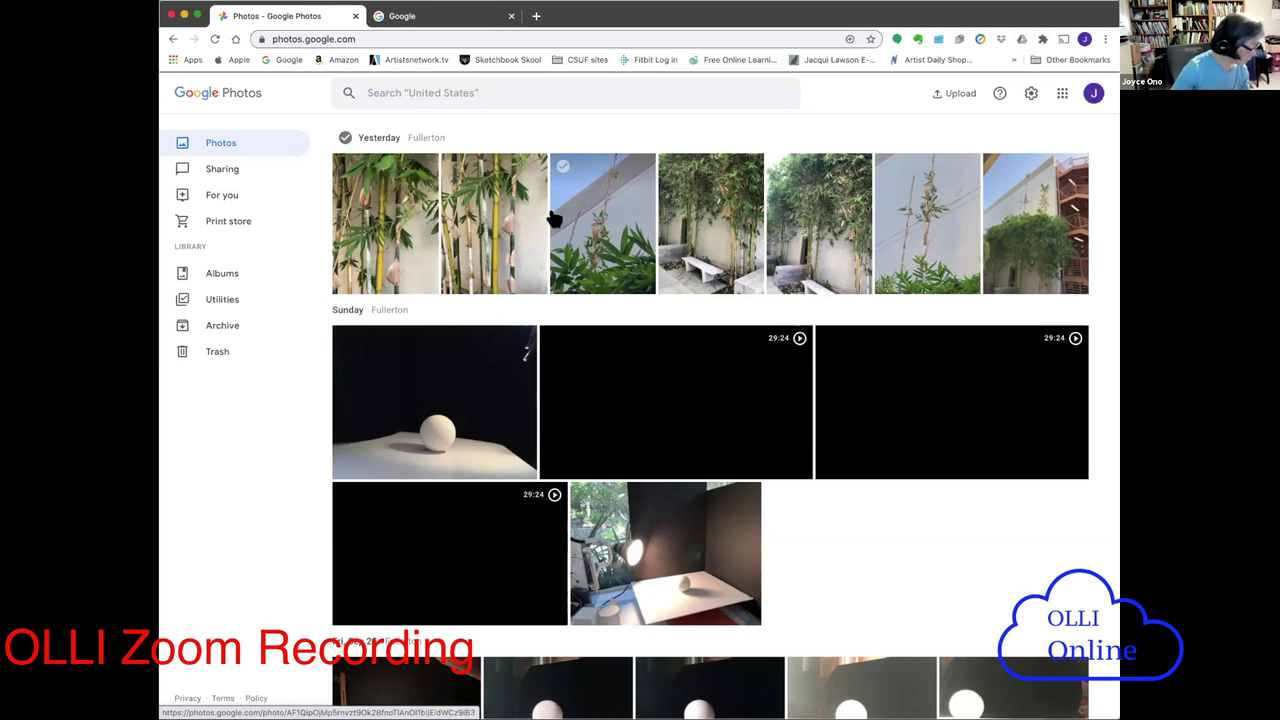
pyautogui.click(206, 170)
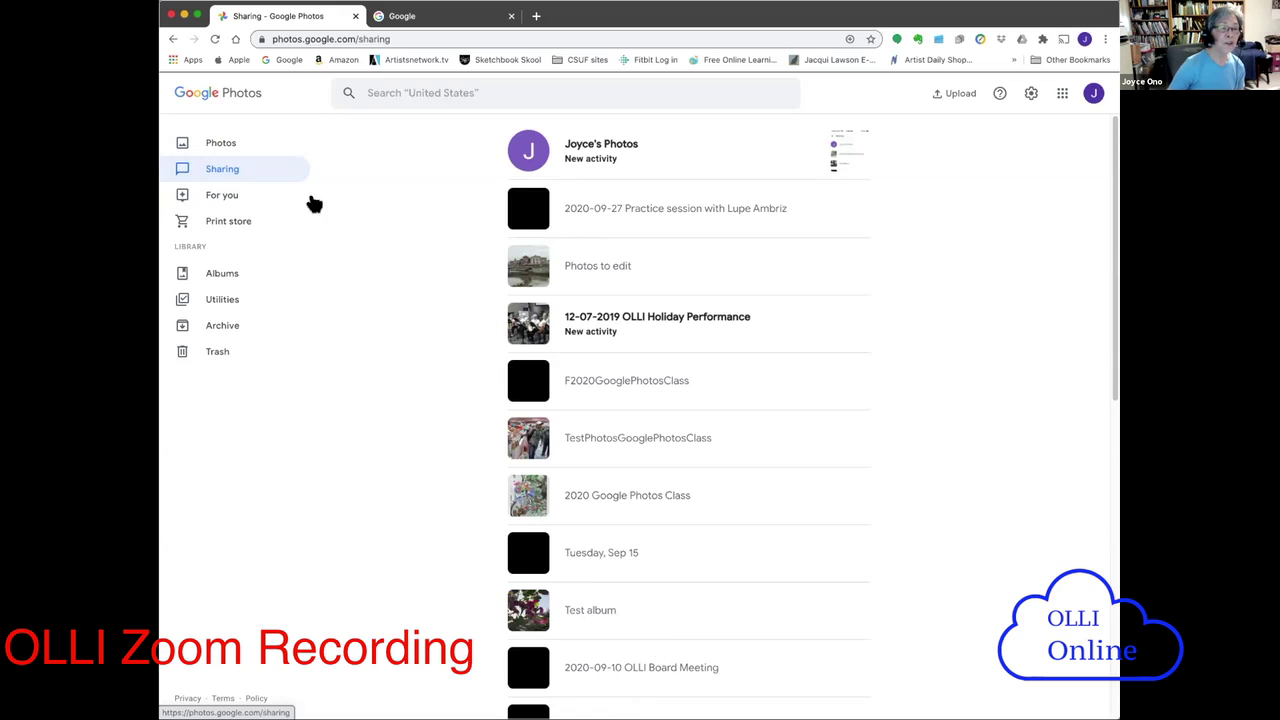
# - Show the For you page with its Album, Prints, Movie, Collage and Animation options
pyautogui.click(218, 196)
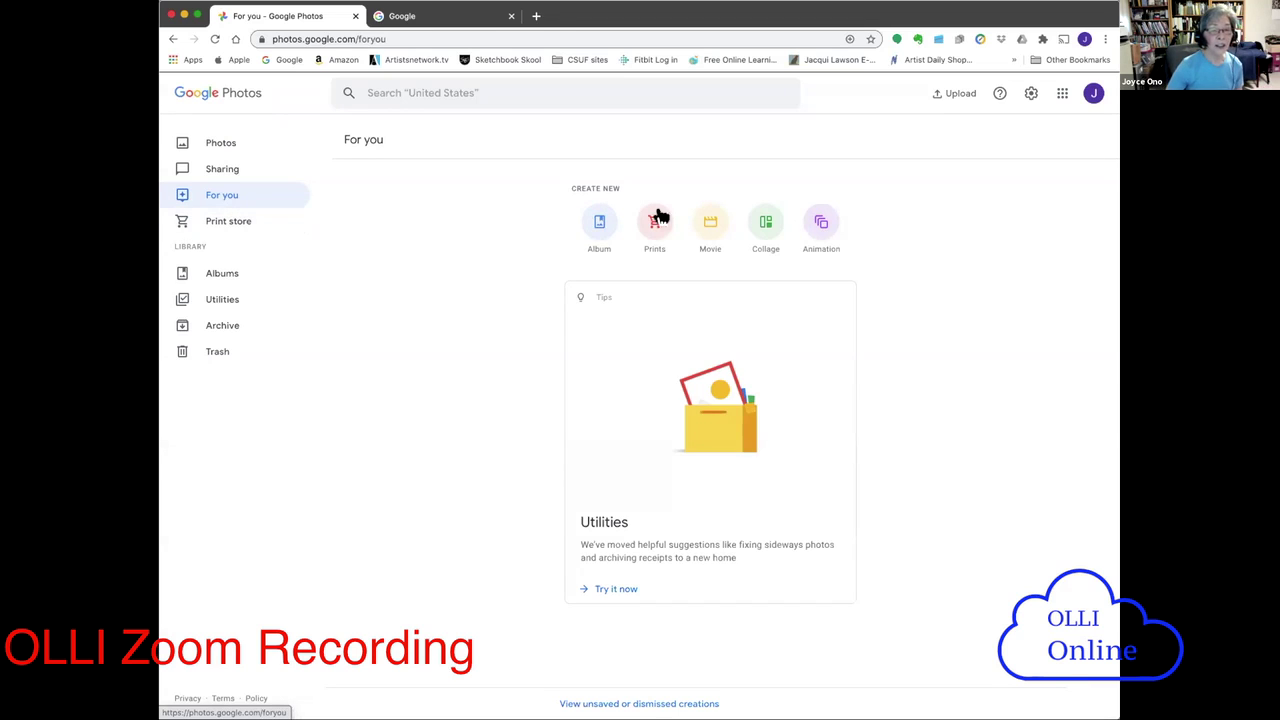
# - View Albums and then Utilities, then open the Archive with photos from Apr 2017 and late 2016
pyautogui.click(207, 277)
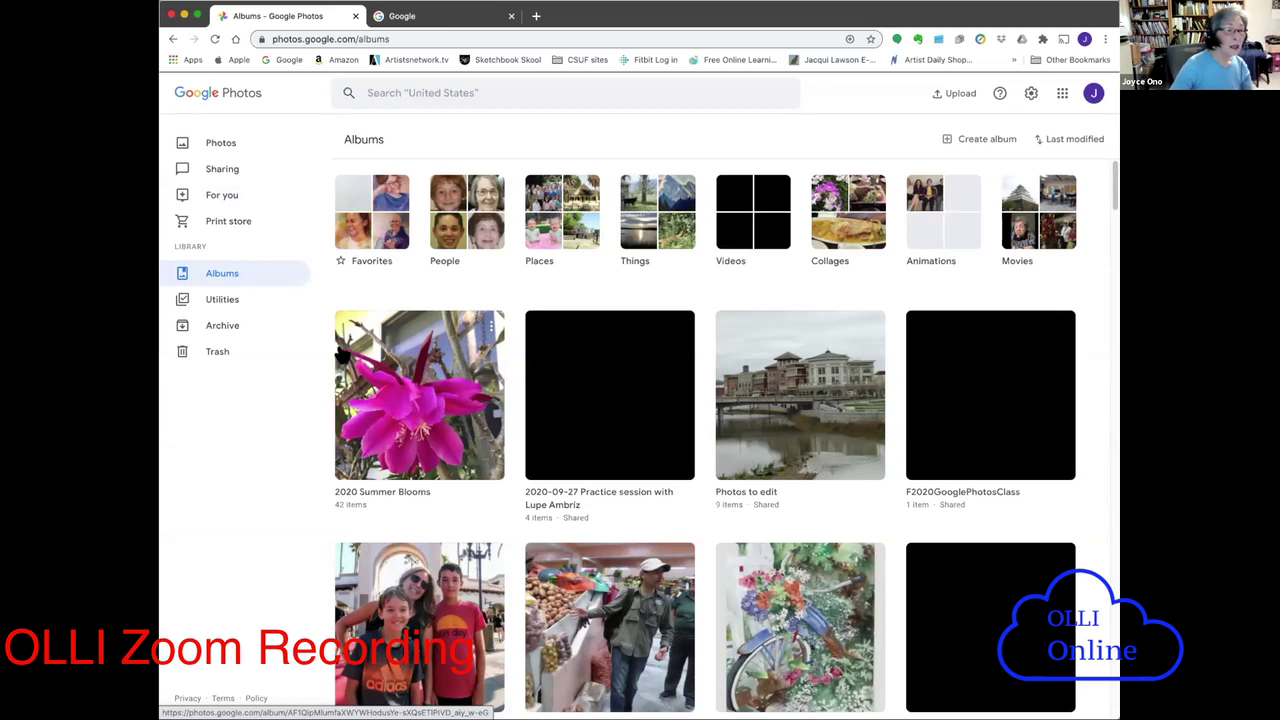
pyautogui.click(226, 300)
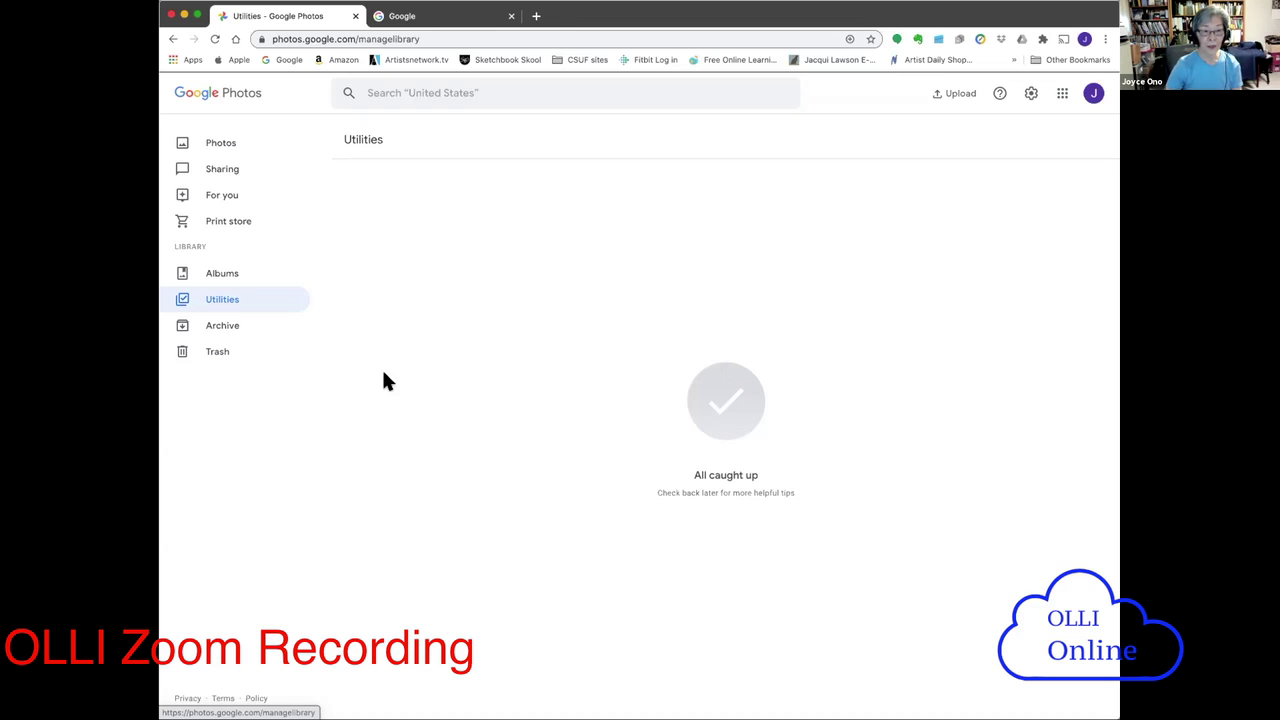
pyautogui.click(218, 329)
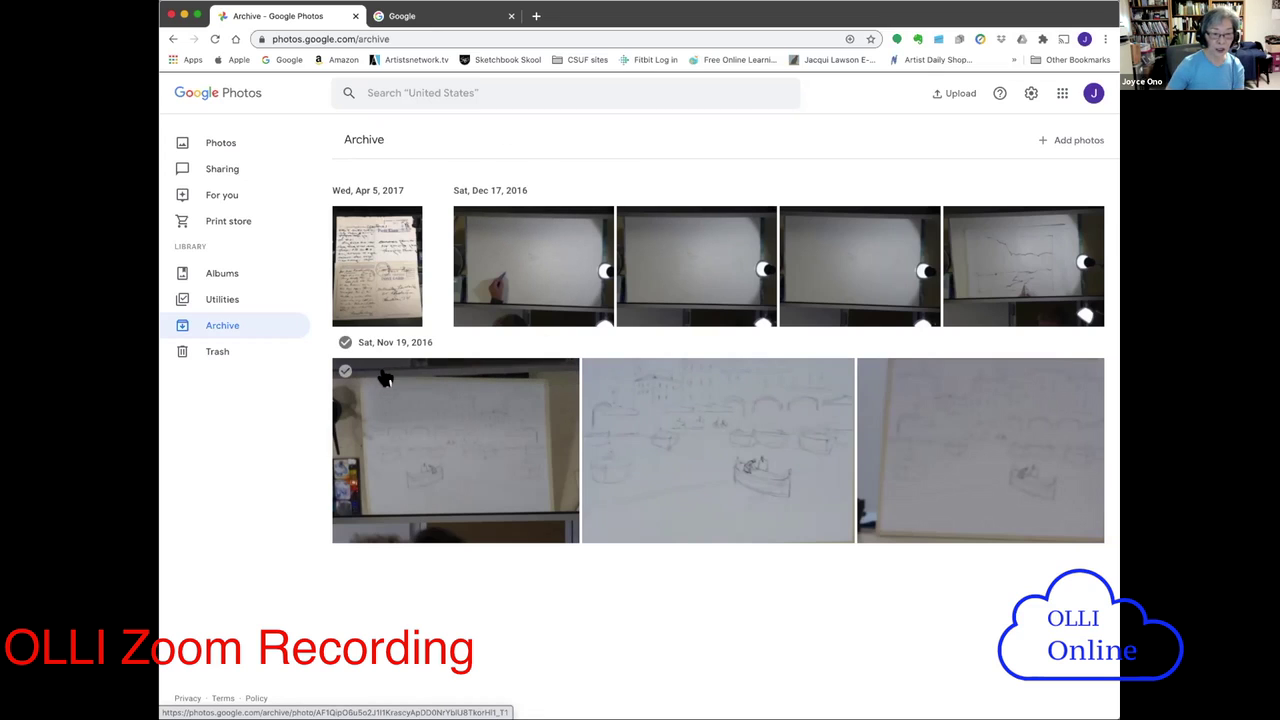
# - Open Trash from the sidebar to view the deleted photo
pyautogui.click(206, 355)
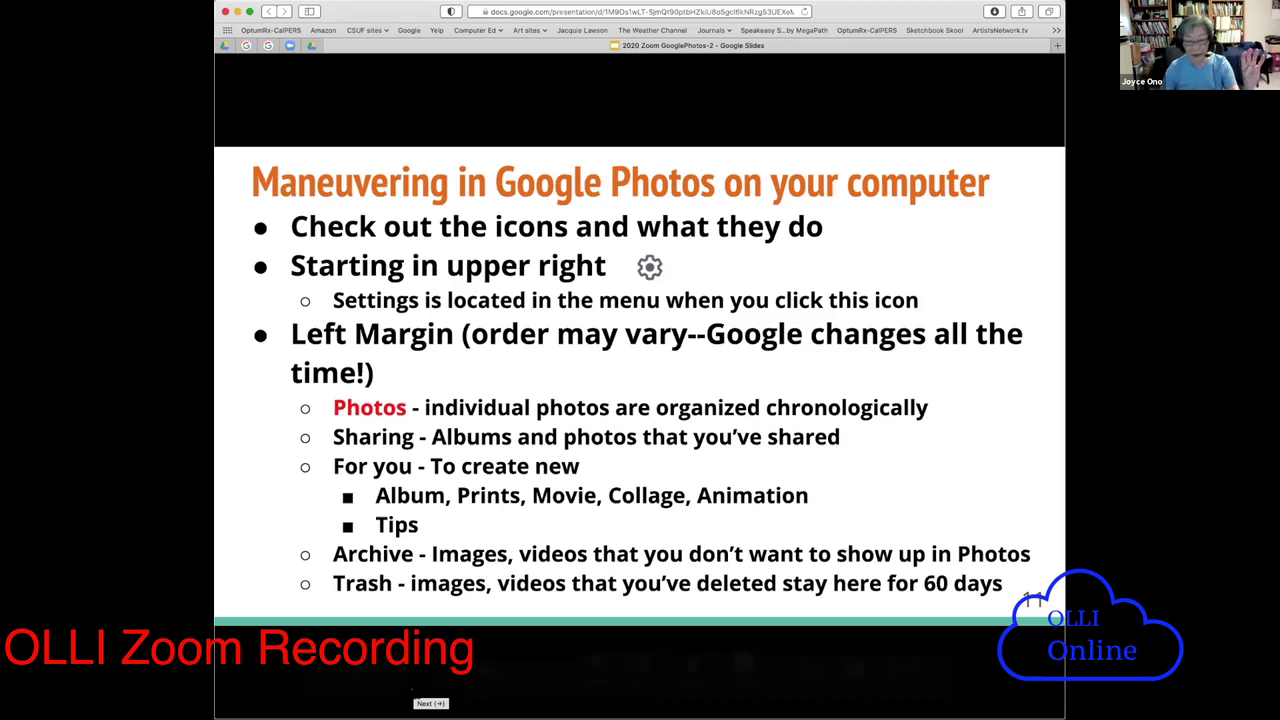
# - Step the slideshow forward past slide 13, then back to slide 12 on Photos settings
pyautogui.moveTo(405, 686)
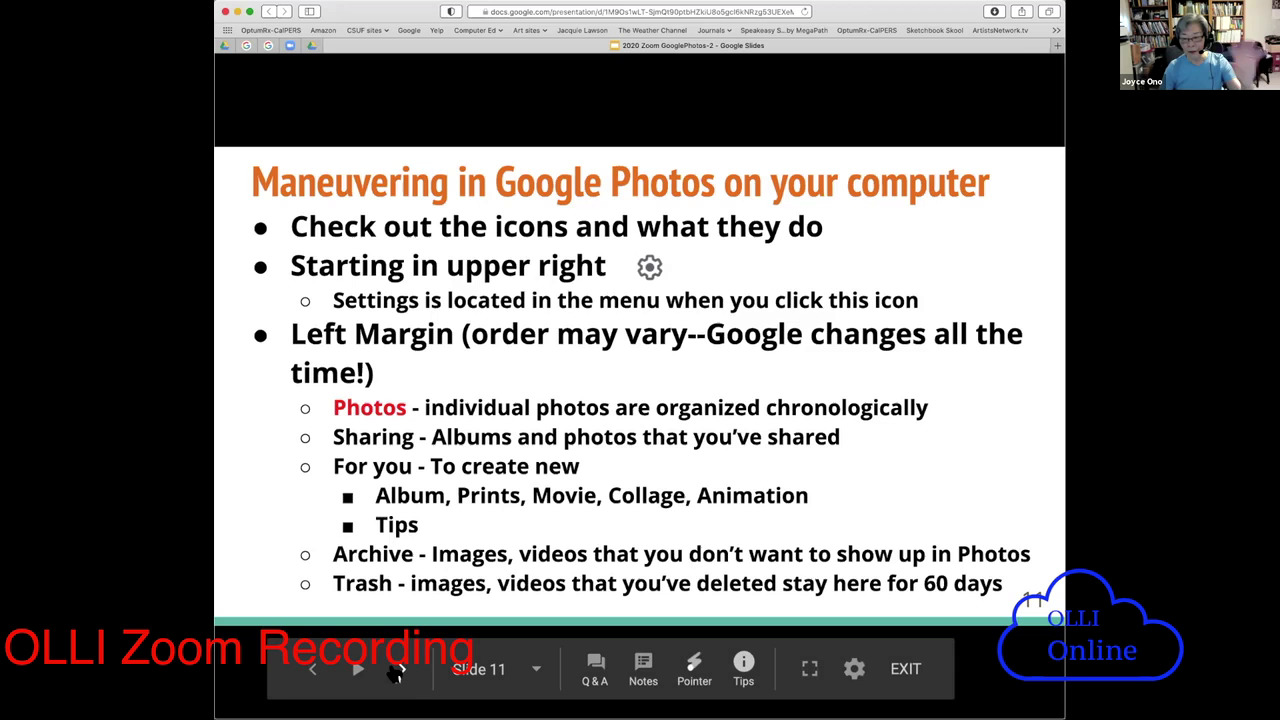
pyautogui.click(398, 670)
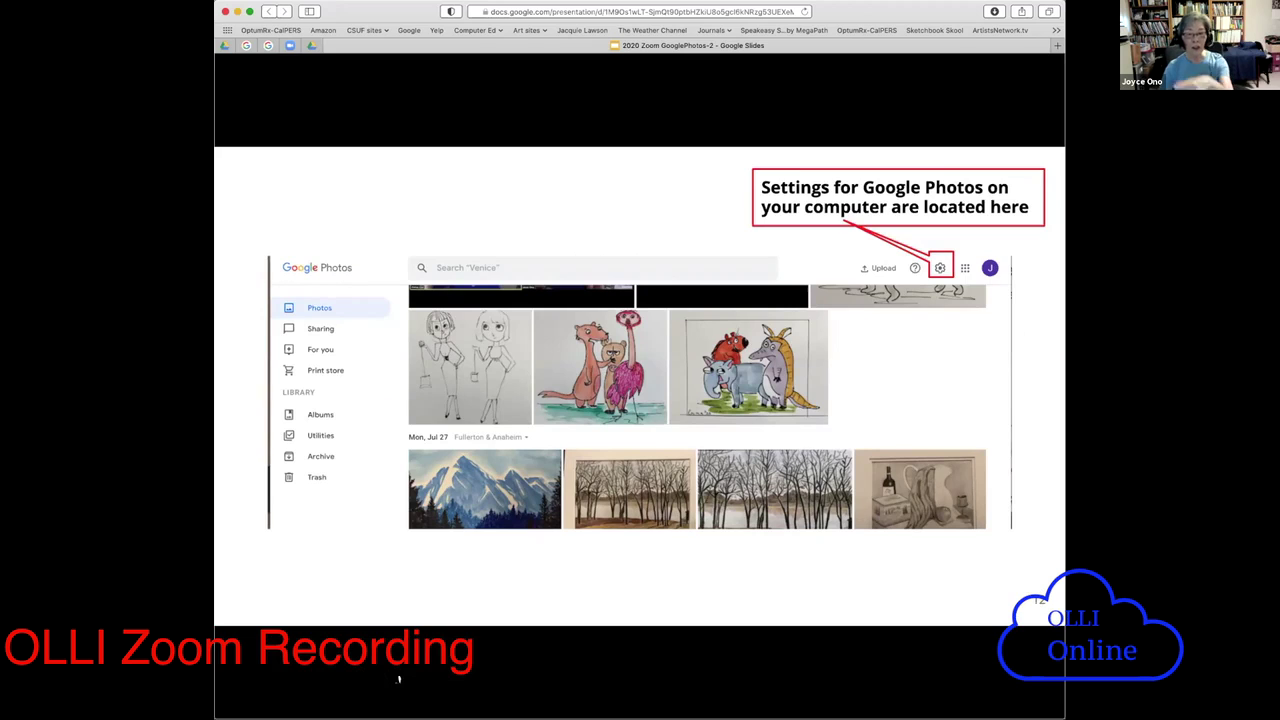
pyautogui.moveTo(397, 677)
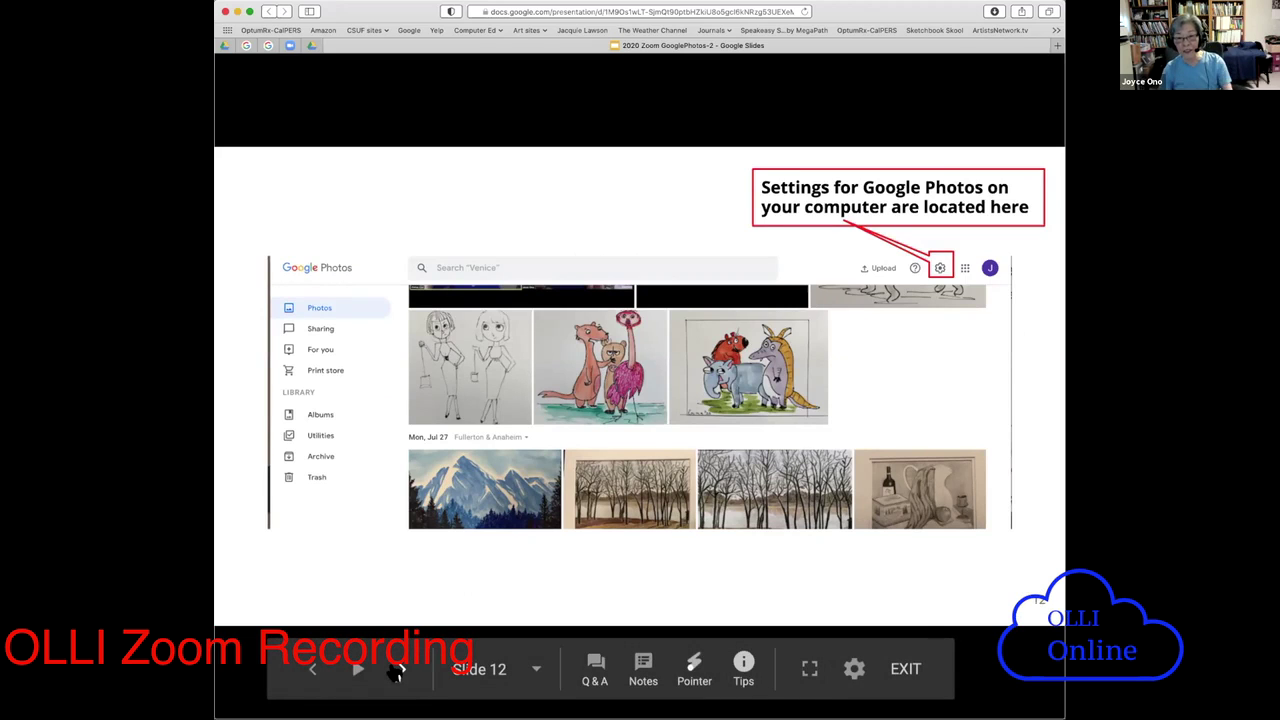
pyautogui.click(397, 674)
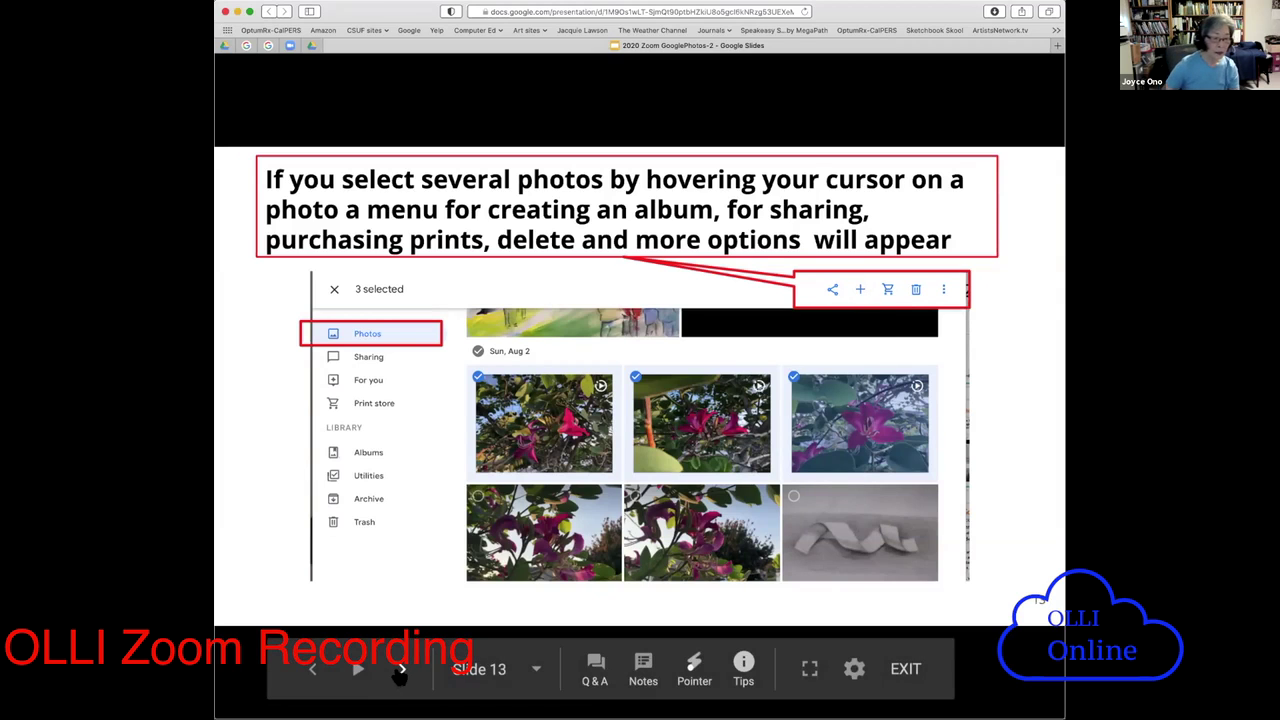
pyautogui.click(401, 669)
pyautogui.click(313, 673)
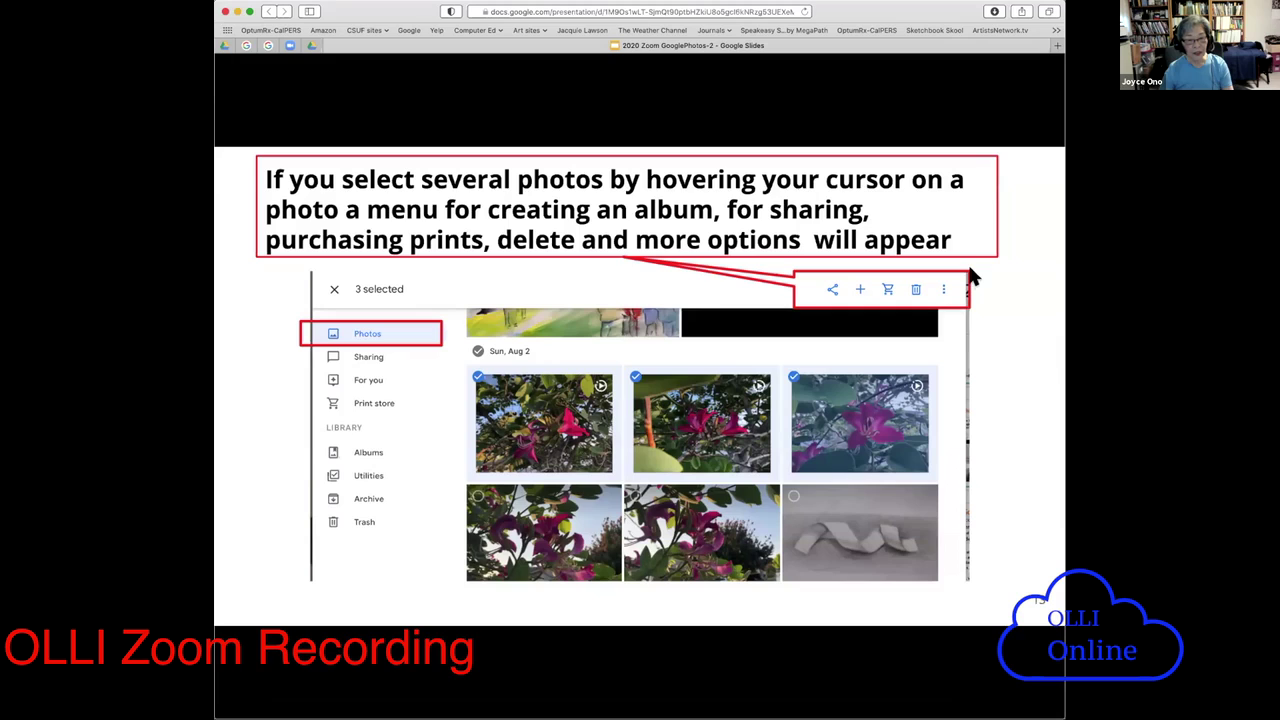
pyautogui.click(312, 670)
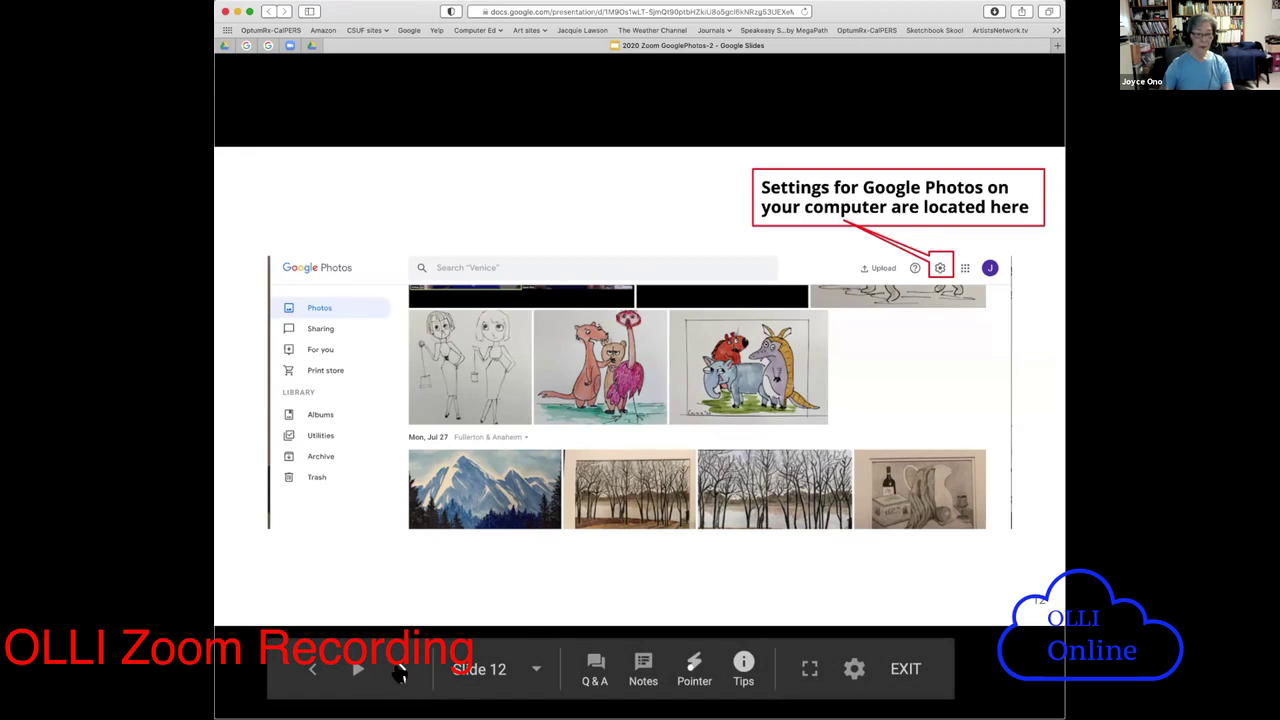
# - Advance the slideshow past the menu-item slides to slide 16, 'Organization of your photos in Google Photos'
pyautogui.click(401, 671)
pyautogui.click(401, 671)
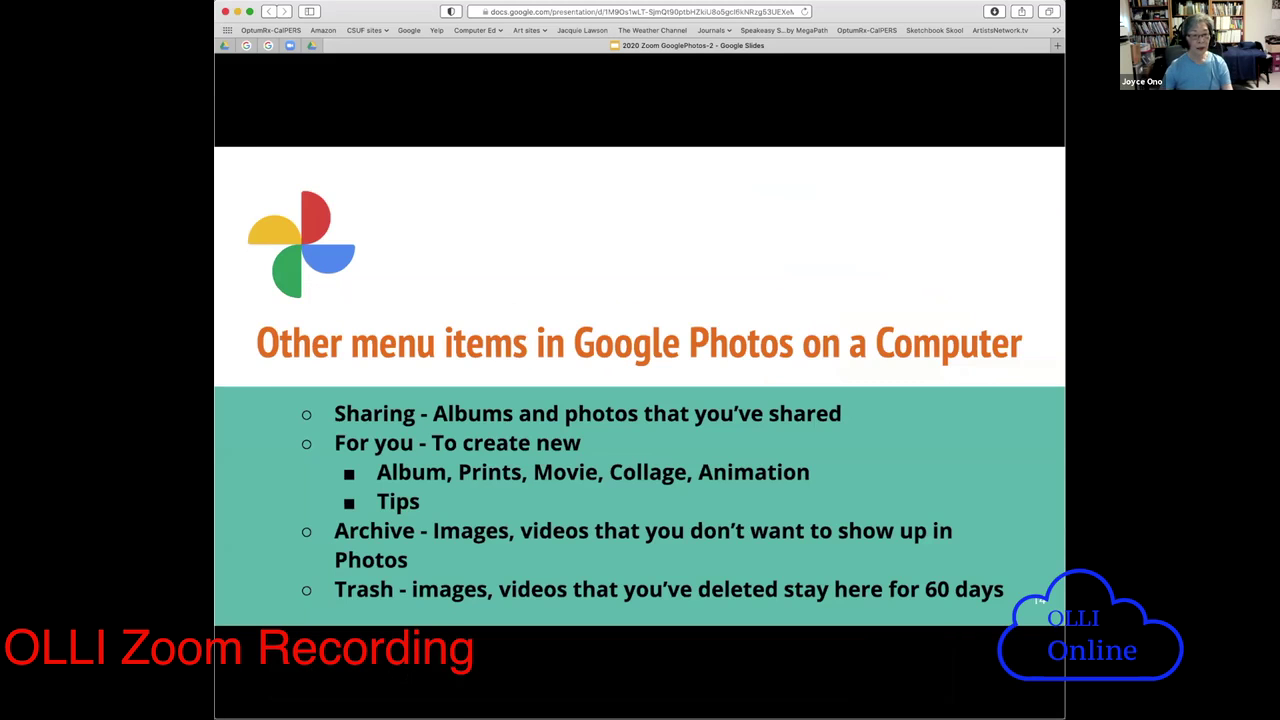
pyautogui.moveTo(285, 463)
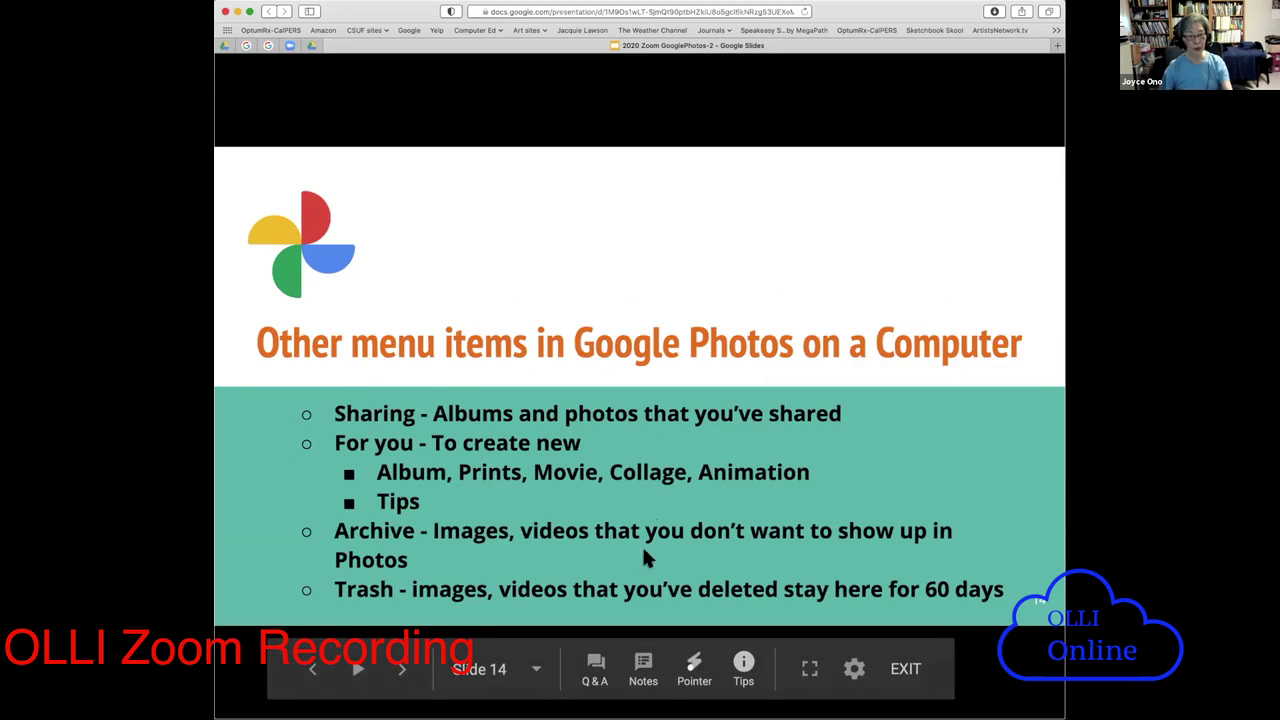
pyautogui.click(398, 672)
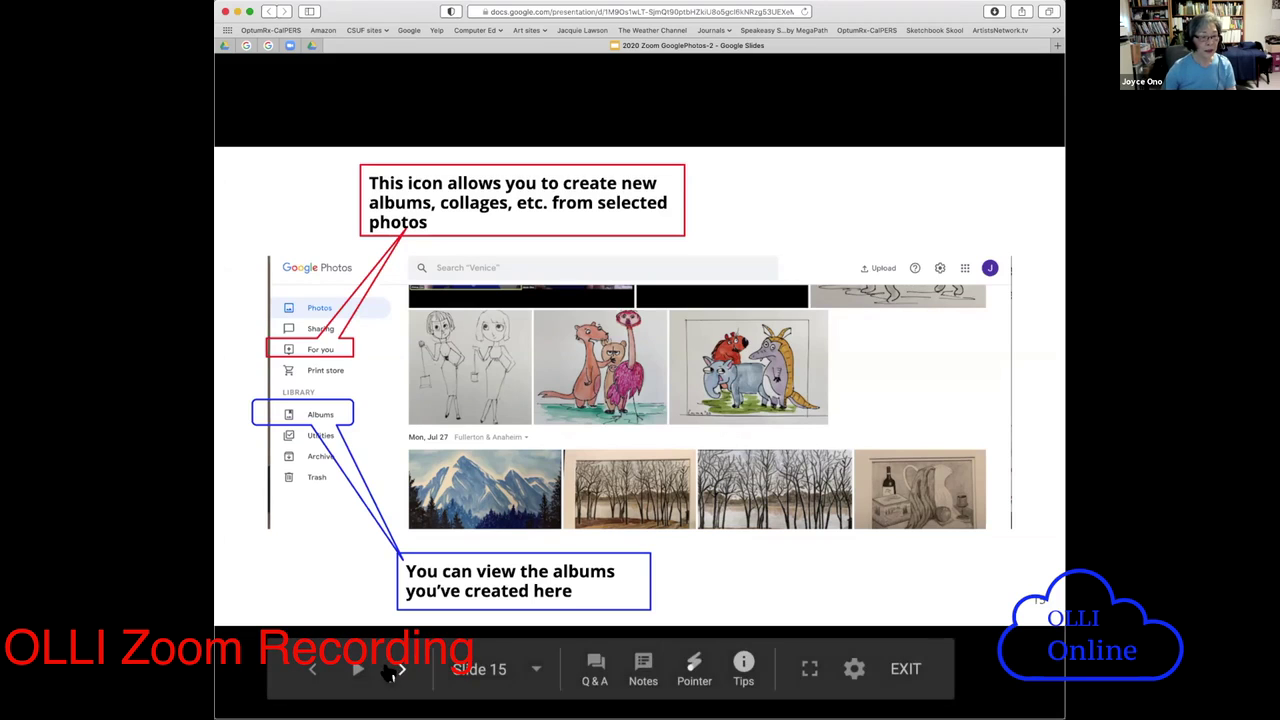
pyautogui.click(399, 670)
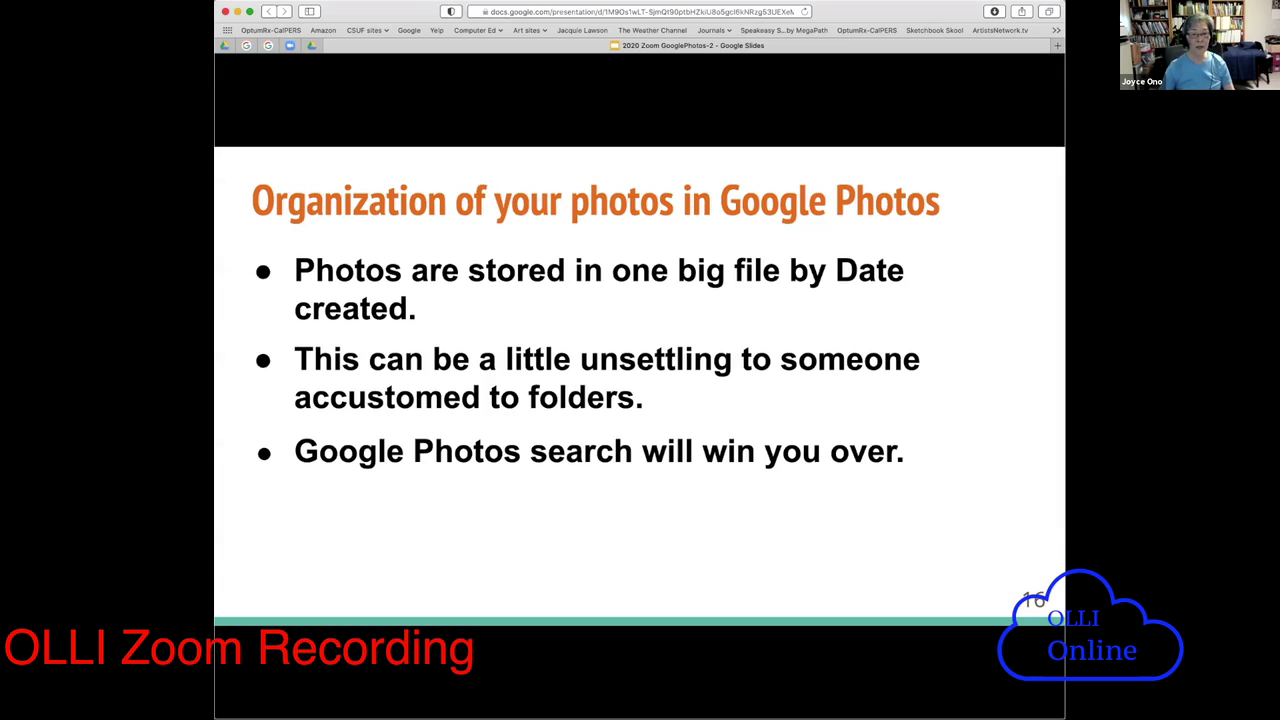
# - Advance to slide 17 on the photo timeline, then switch to Chrome showing photos.google.com
pyautogui.moveTo(397, 672)
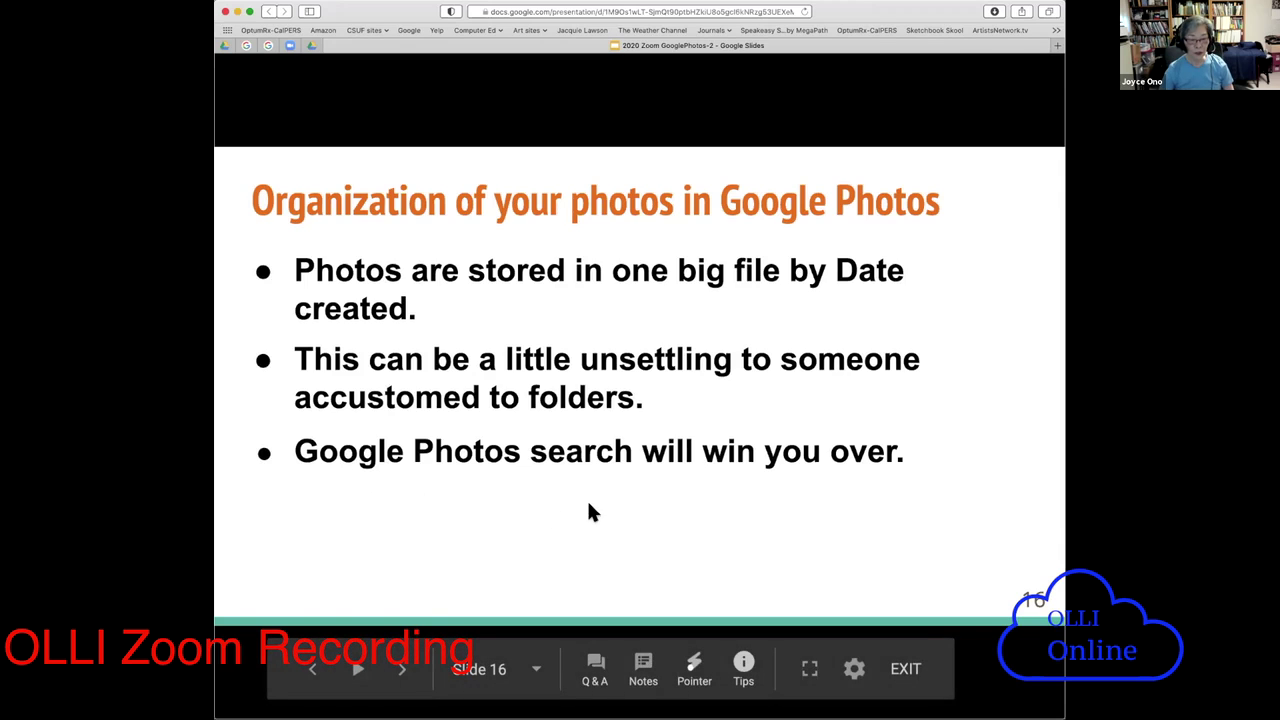
pyautogui.click(400, 673)
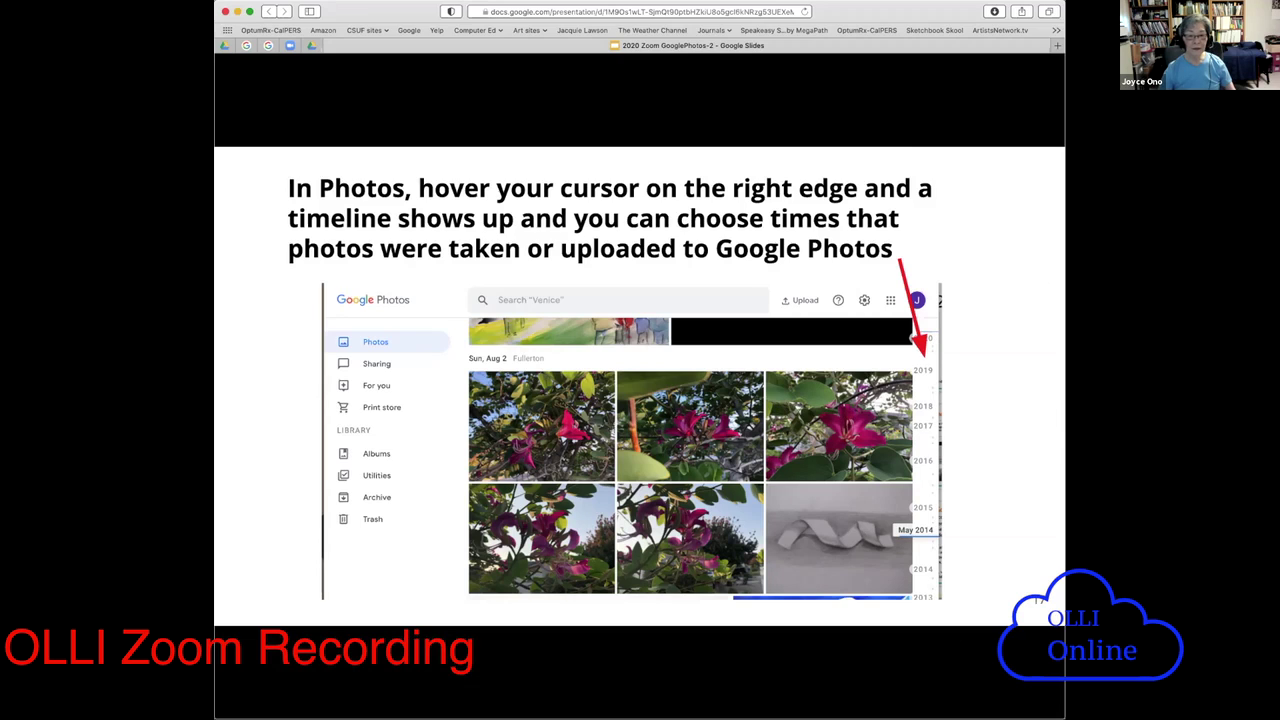
pyautogui.press('super+Tab')
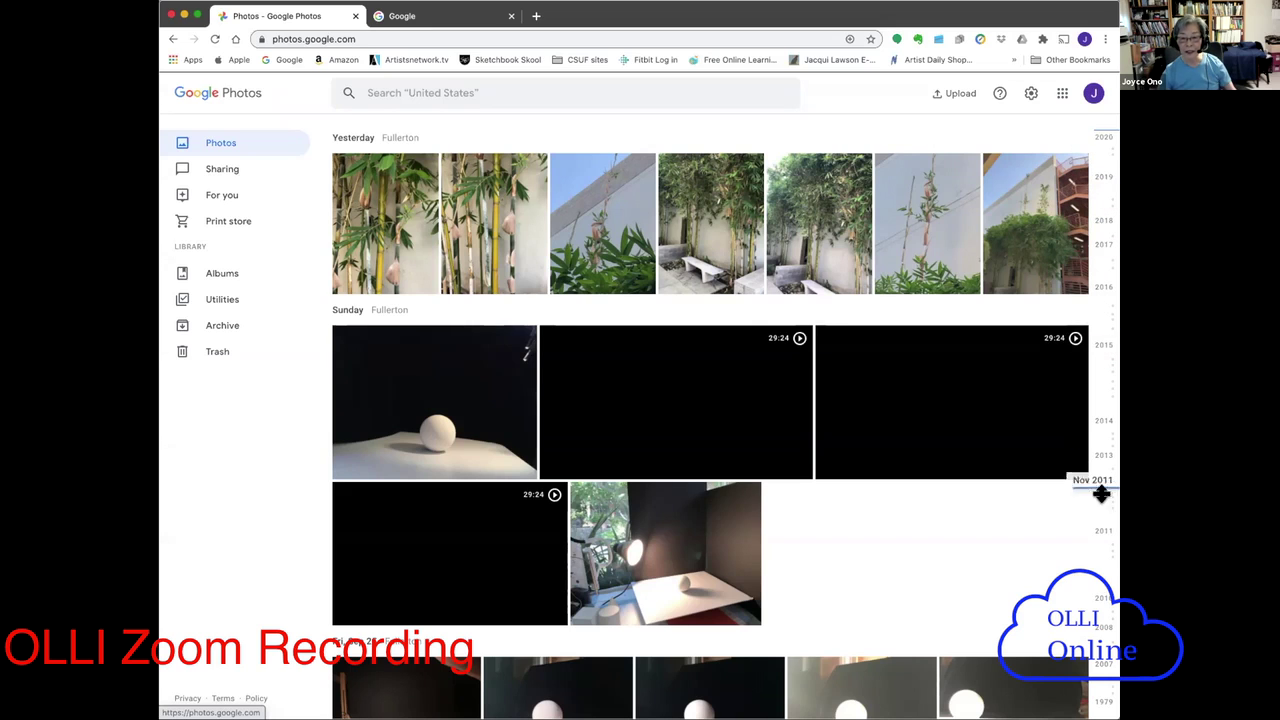
# - Jump the timeline to 2010 and back to the newest photos, then open the first bamboo photo
pyautogui.click(1101, 534)
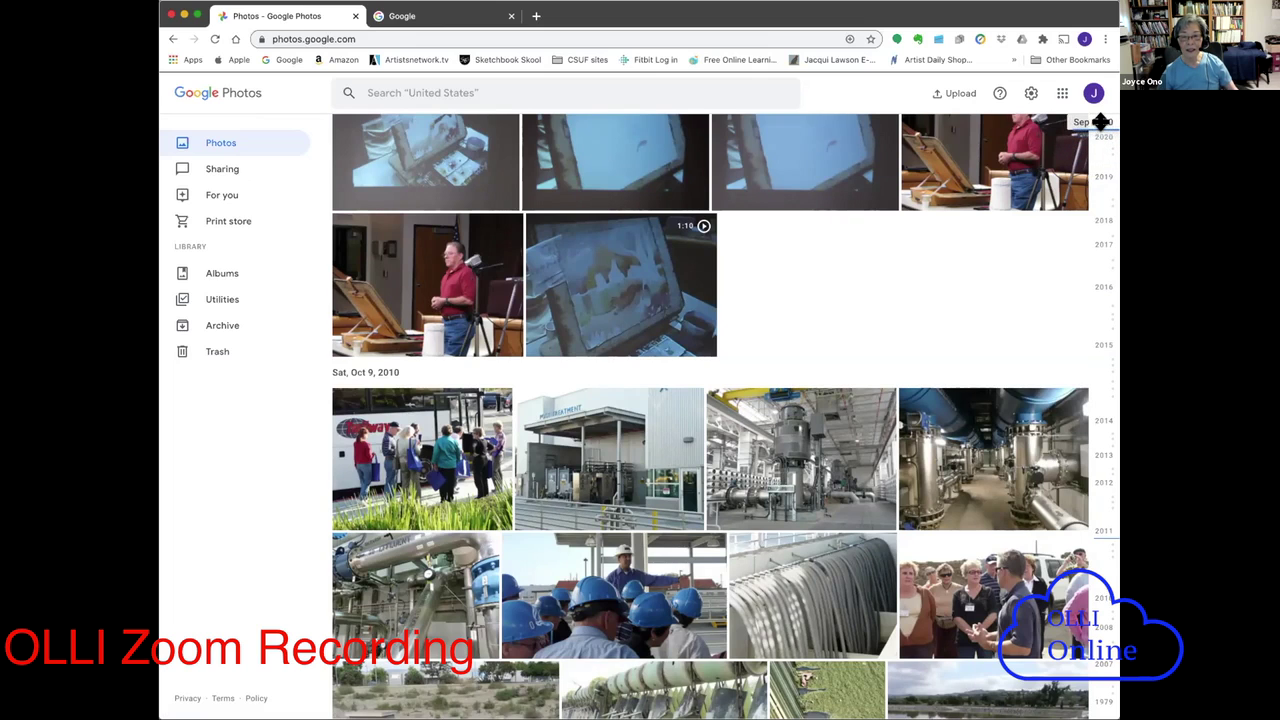
pyautogui.click(1100, 121)
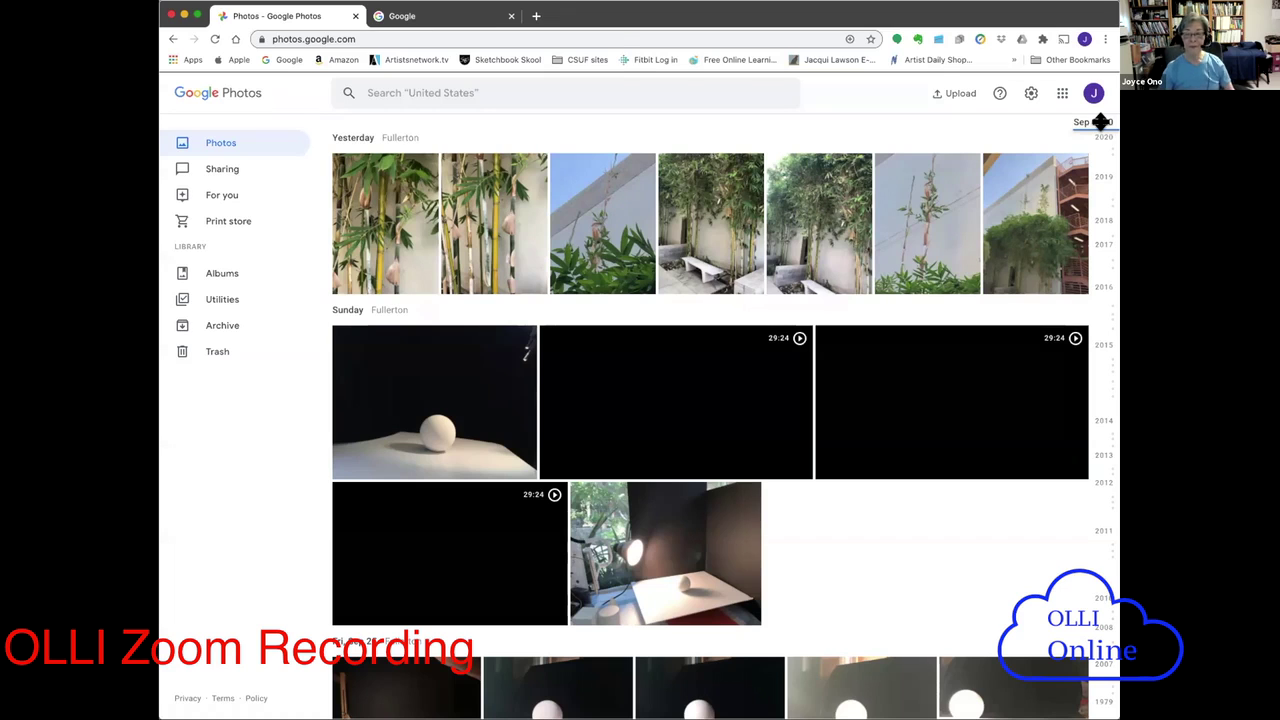
pyautogui.click(770, 168)
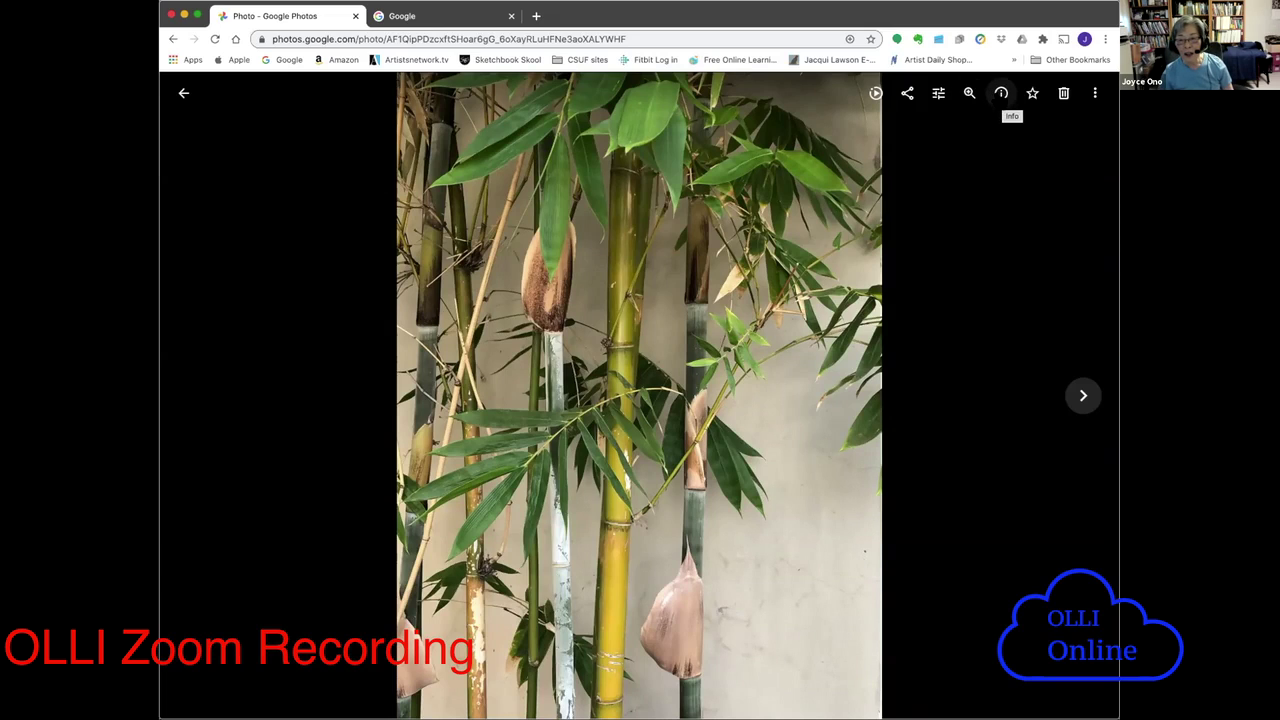
# - Display the Info panel for IMG_2317.JPG: Sep 28 4:05 PM, Apple iPhone 8, Fullerton
pyautogui.click(1001, 93)
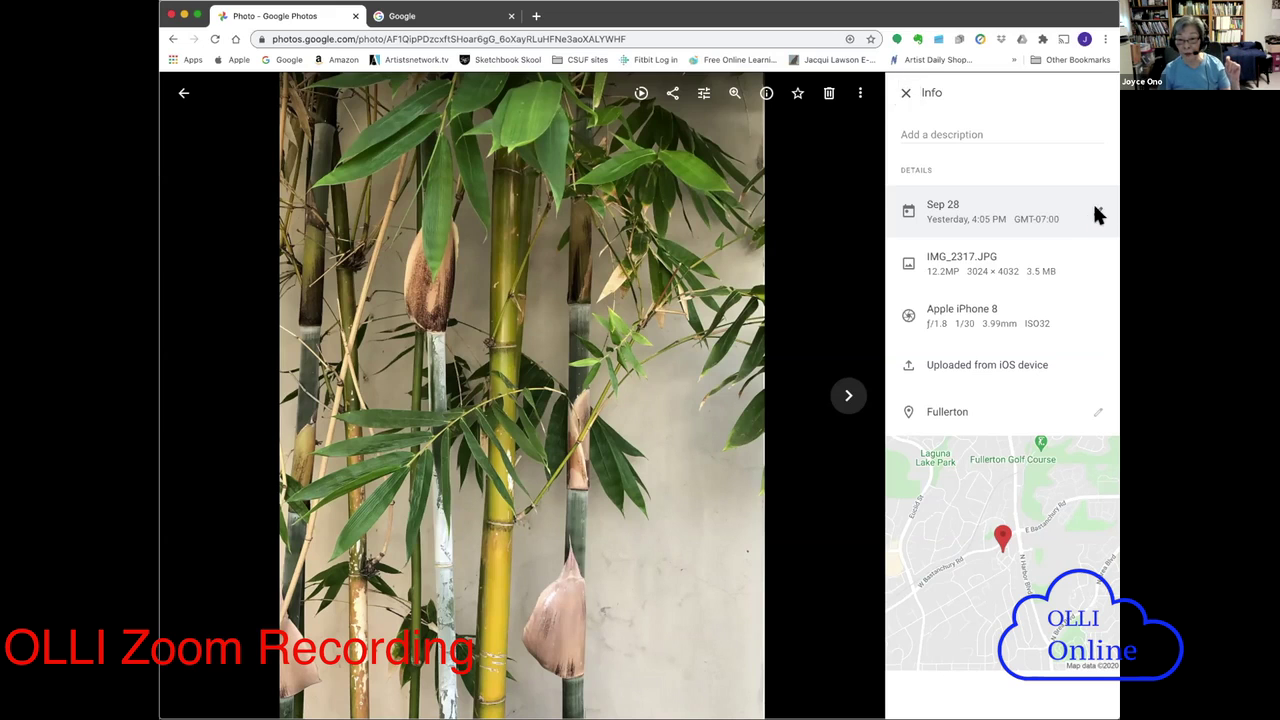
# - Open the date and time editor for the bamboo photo (September 28, 2020, 4:05 PM)
pyautogui.click(1096, 213)
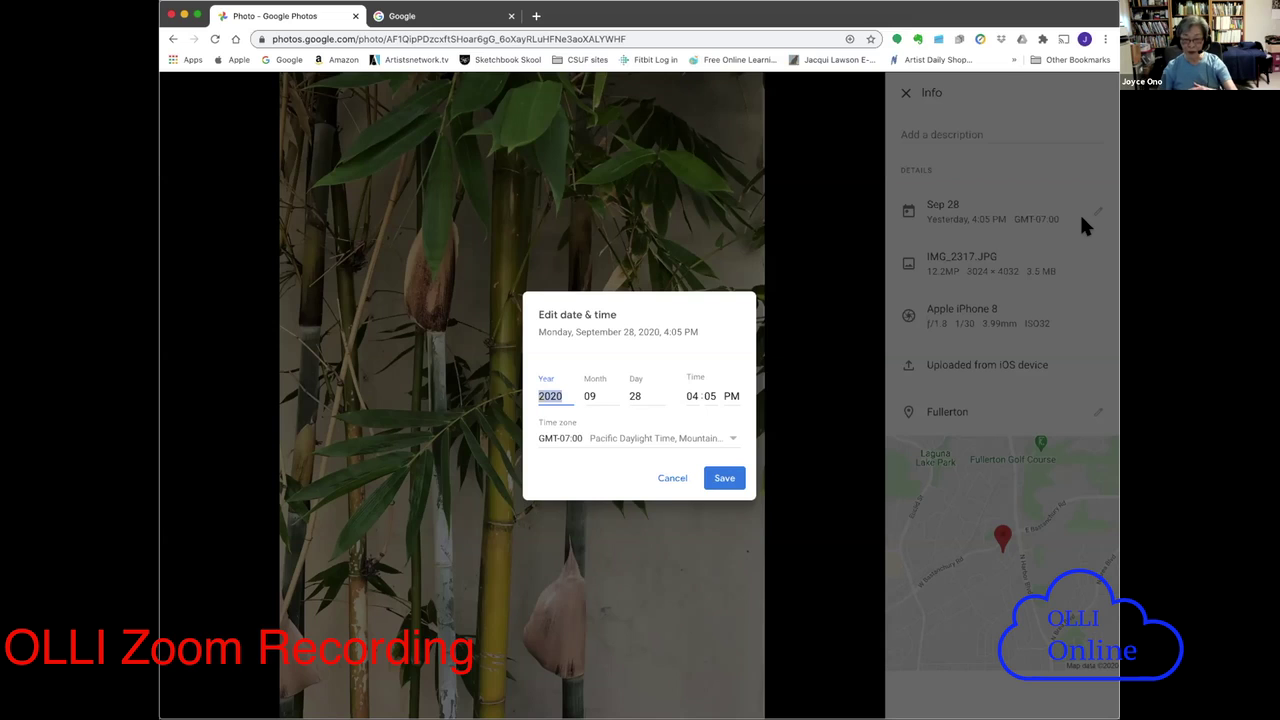
# - Cancel the date and Fullerton location editors without changes, then return to the photo grid
pyautogui.click(668, 478)
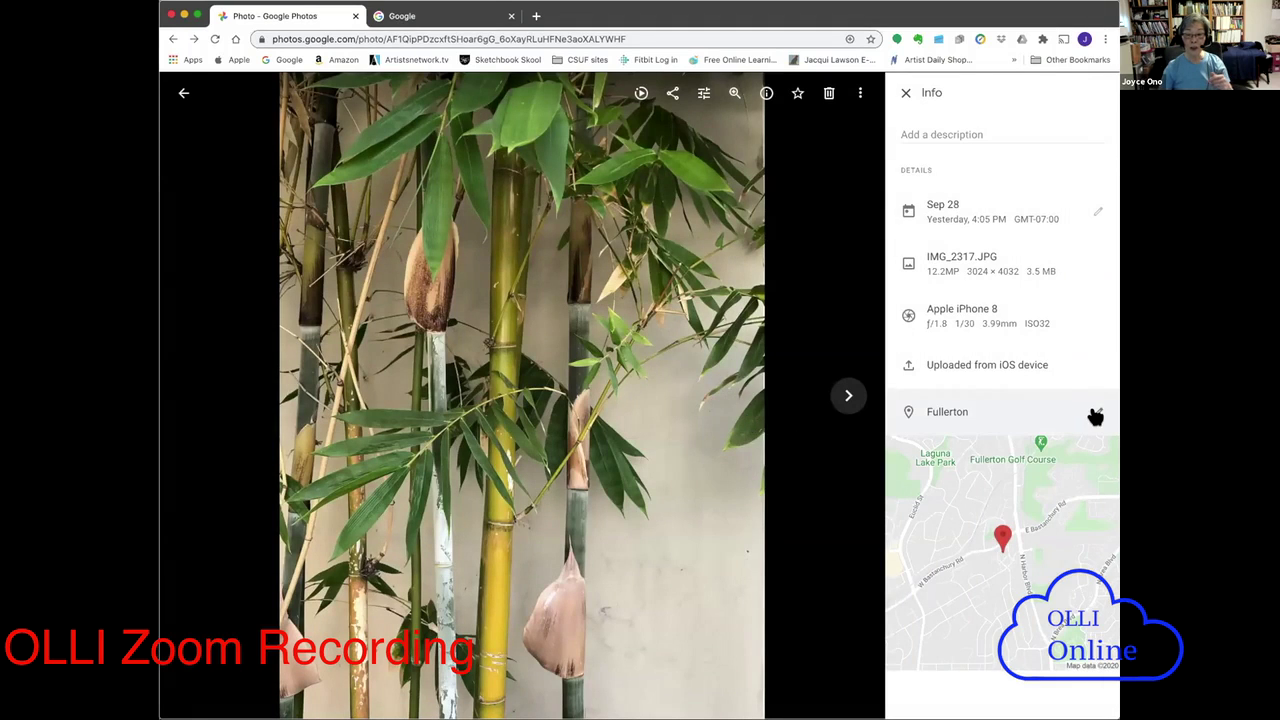
pyautogui.click(1096, 416)
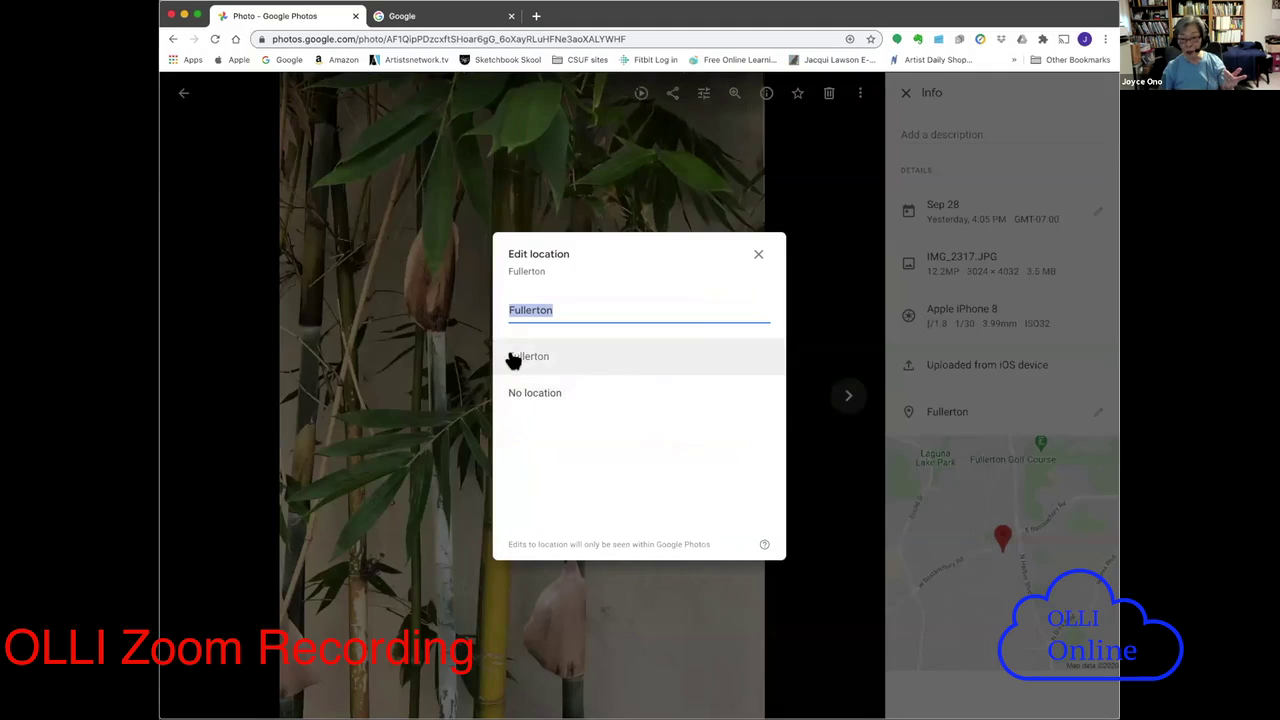
pyautogui.click(757, 256)
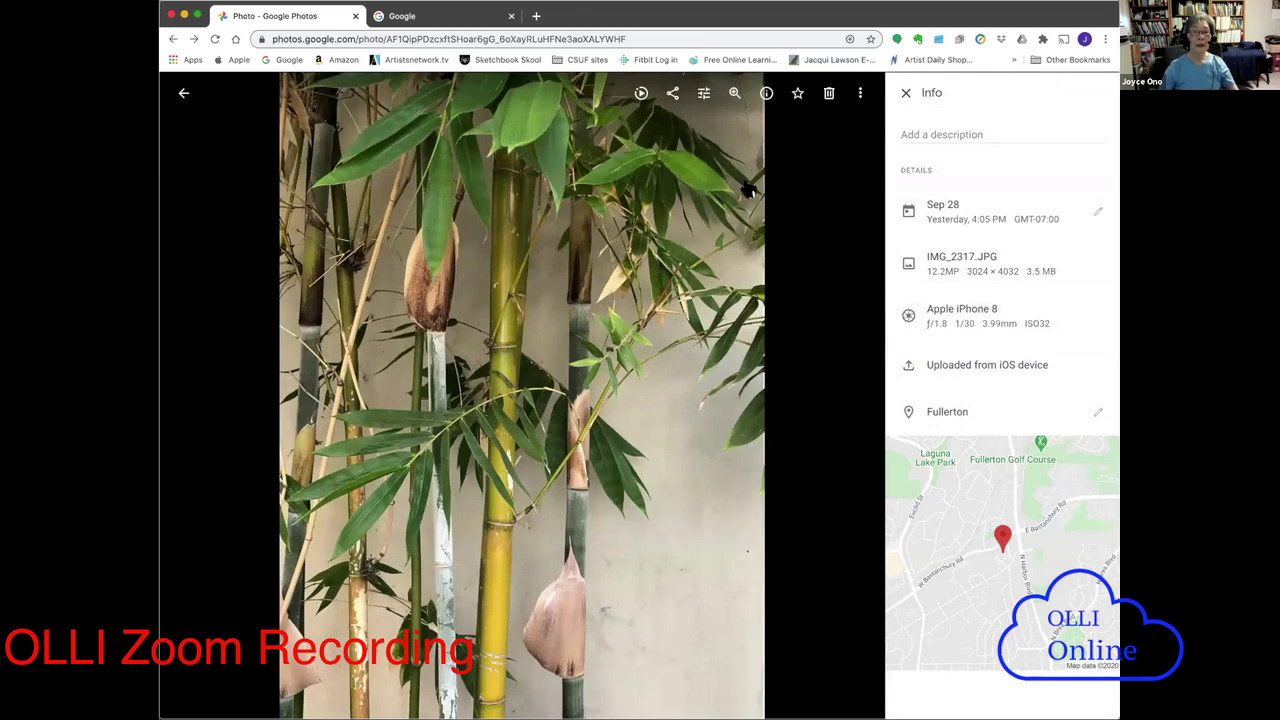
pyautogui.click(184, 95)
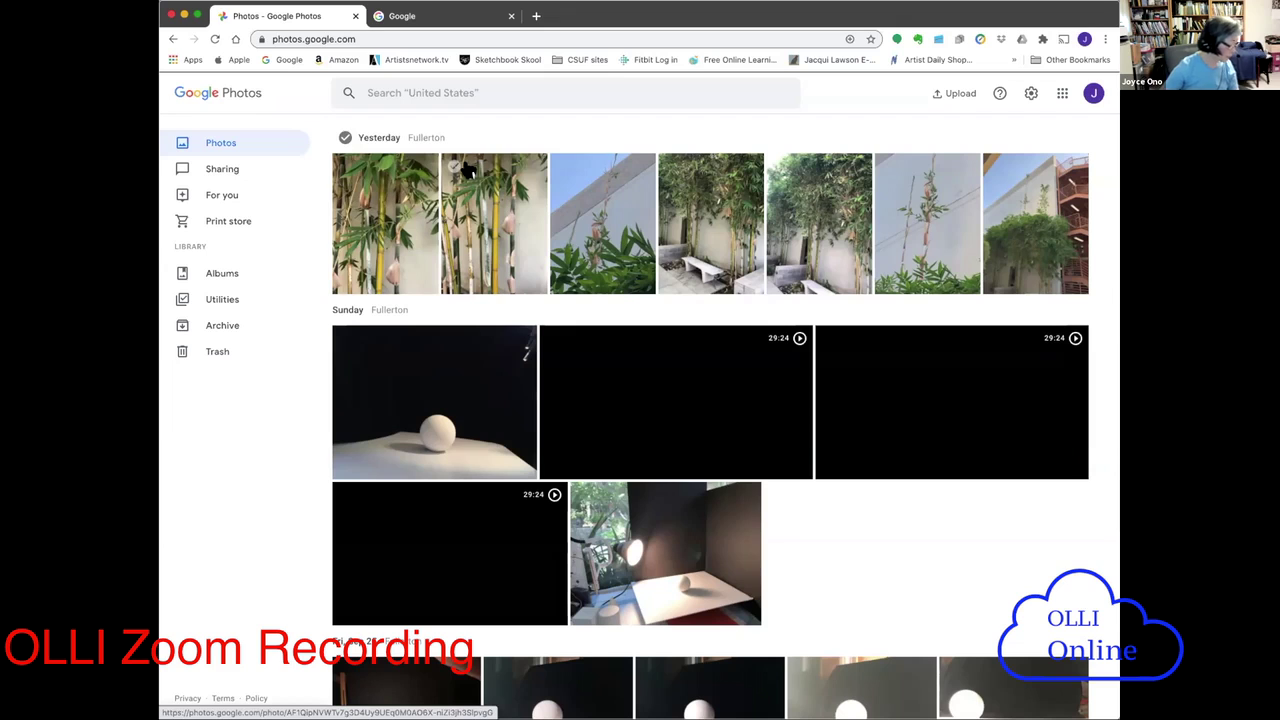
# - Scroll the grid and open the first Sunday photo, the white ball on paper
pyautogui.scroll(-2, 1077, 574)
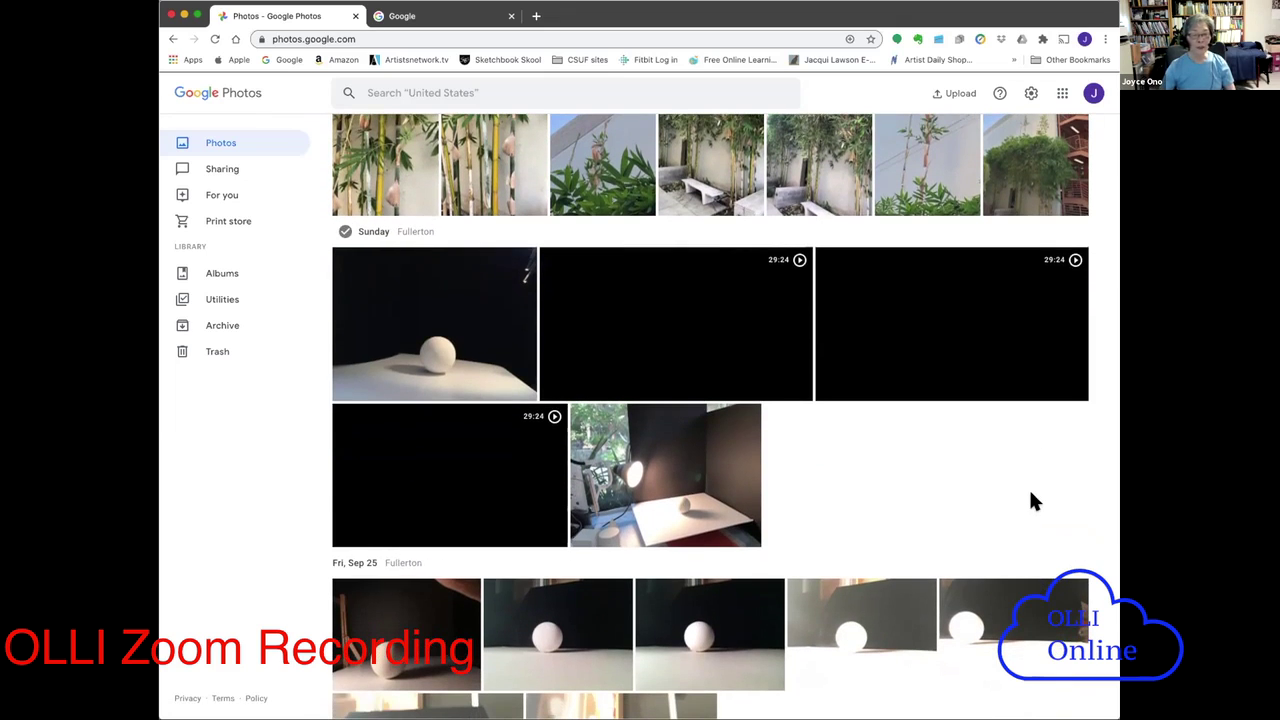
pyautogui.scroll(-1, 1031, 495)
pyautogui.scroll(-2, 1038, 488)
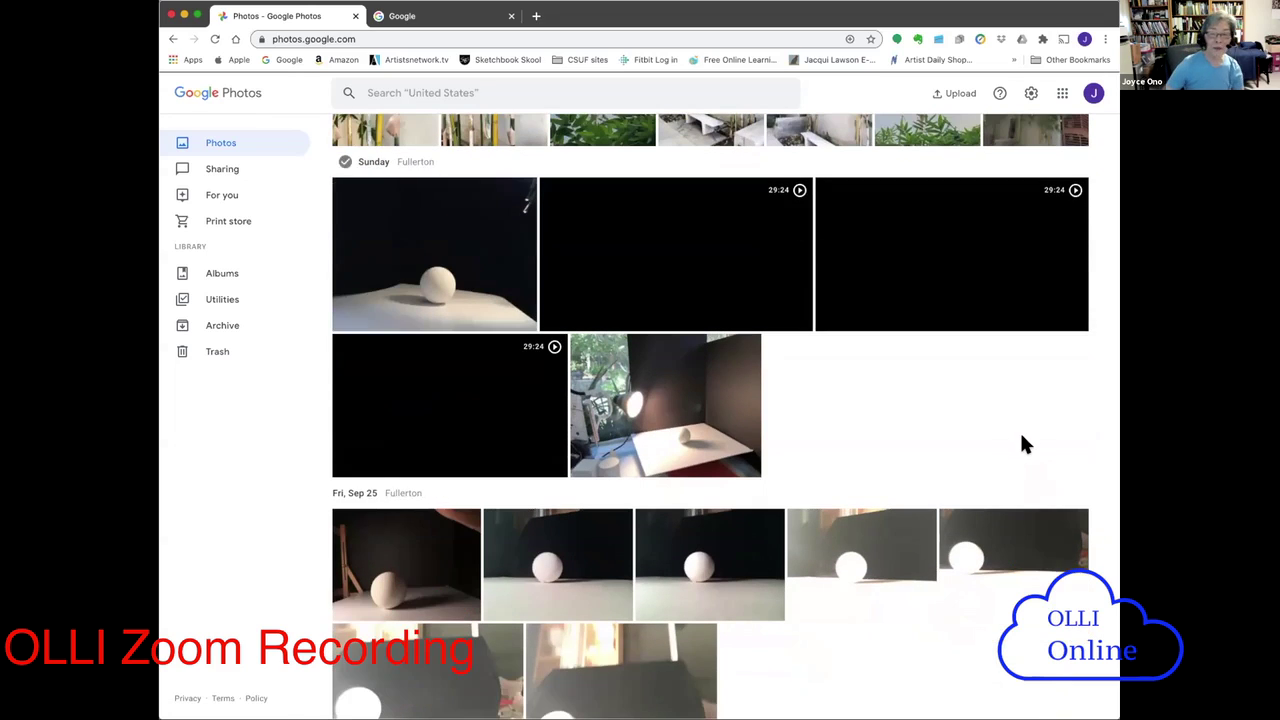
pyautogui.scroll(1, 1020, 440)
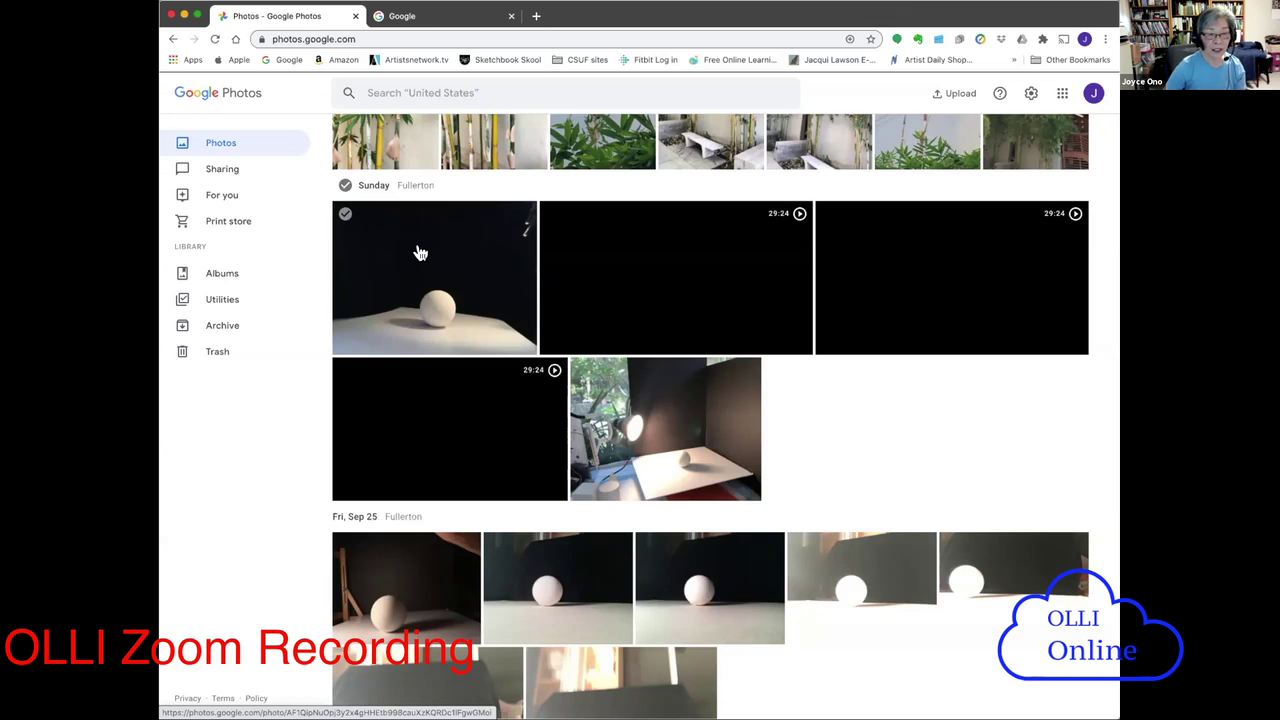
pyautogui.click(420, 253)
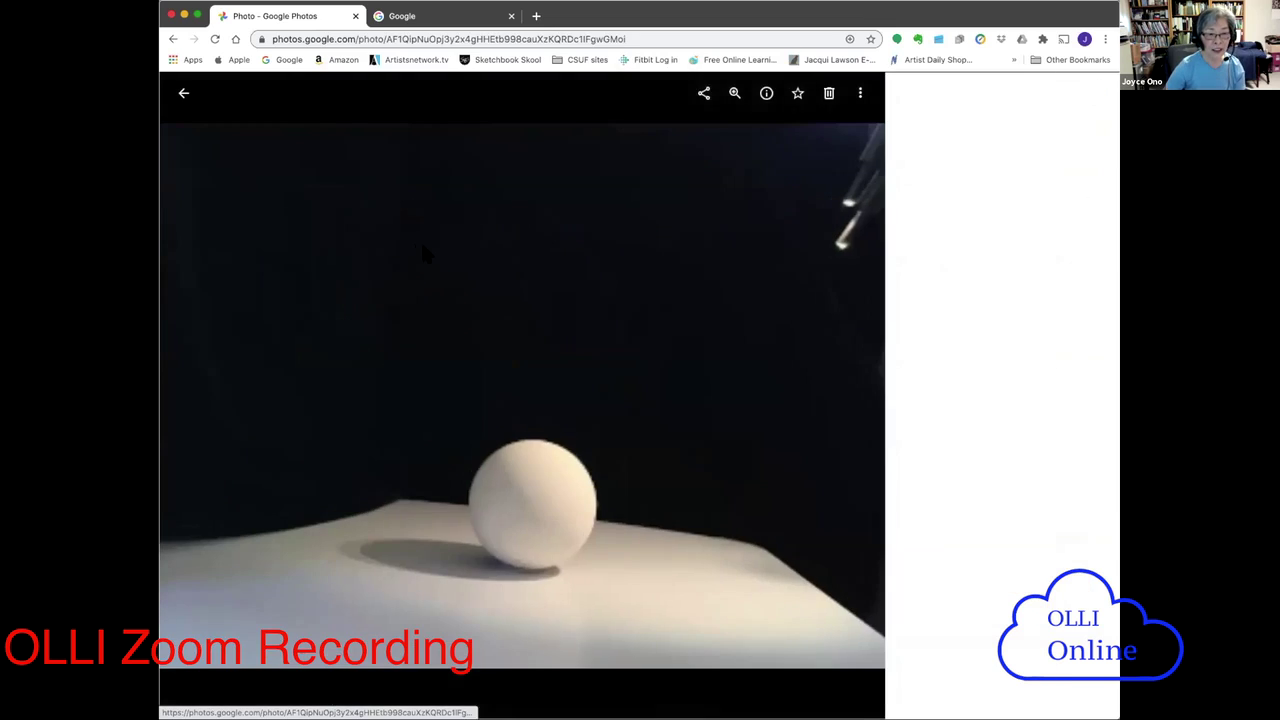
# - Back in the grid, check the white-ball photo, three Sunday videos and the lamp-lit ball photo
pyautogui.click(184, 92)
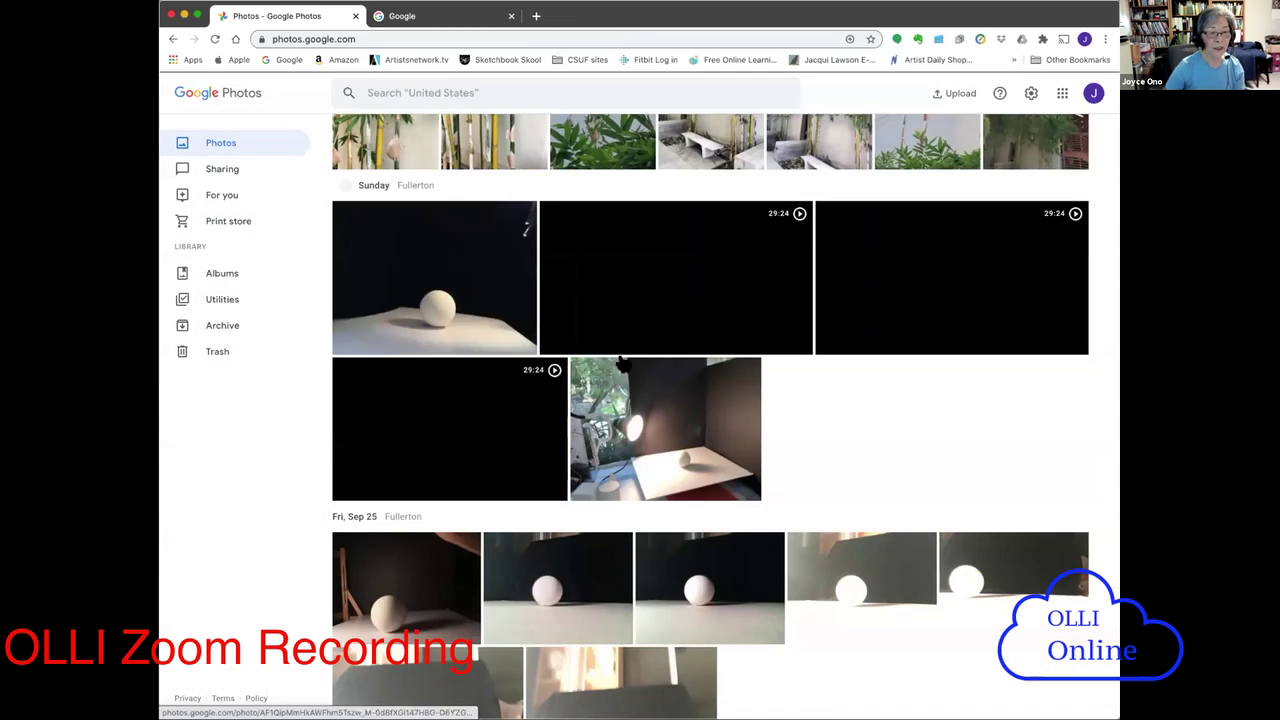
pyautogui.click(345, 213)
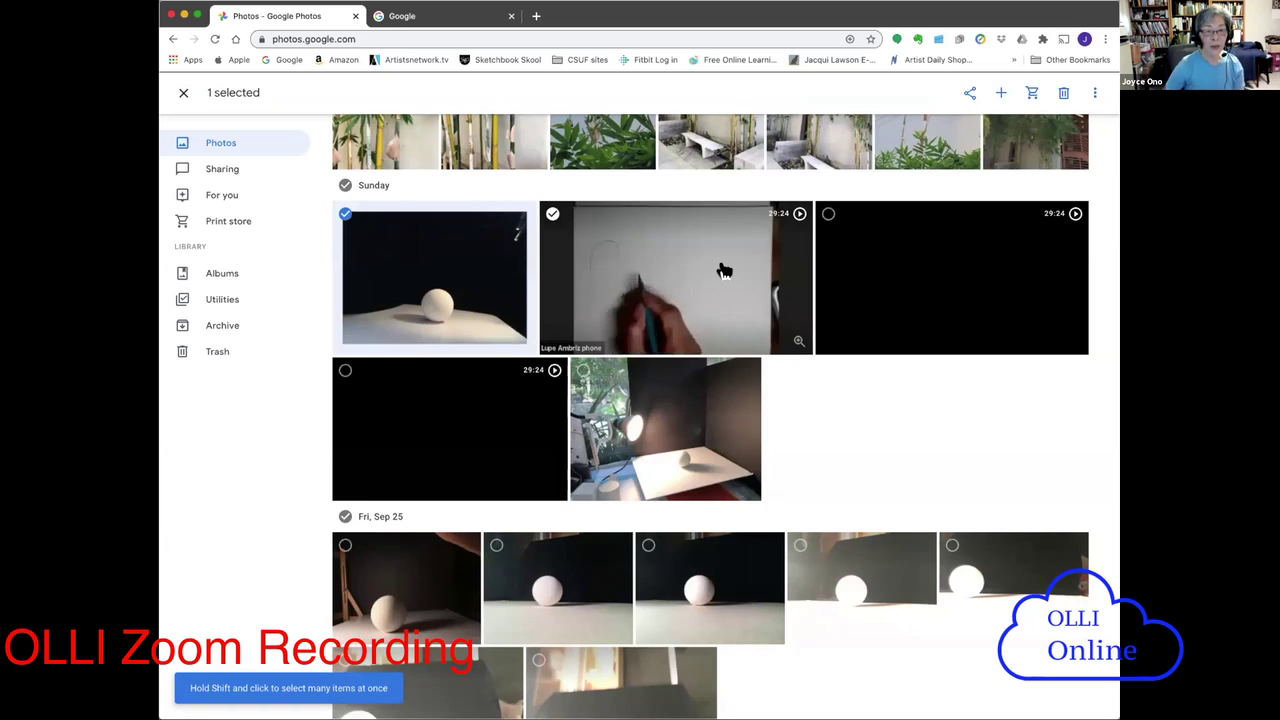
pyautogui.click(552, 213)
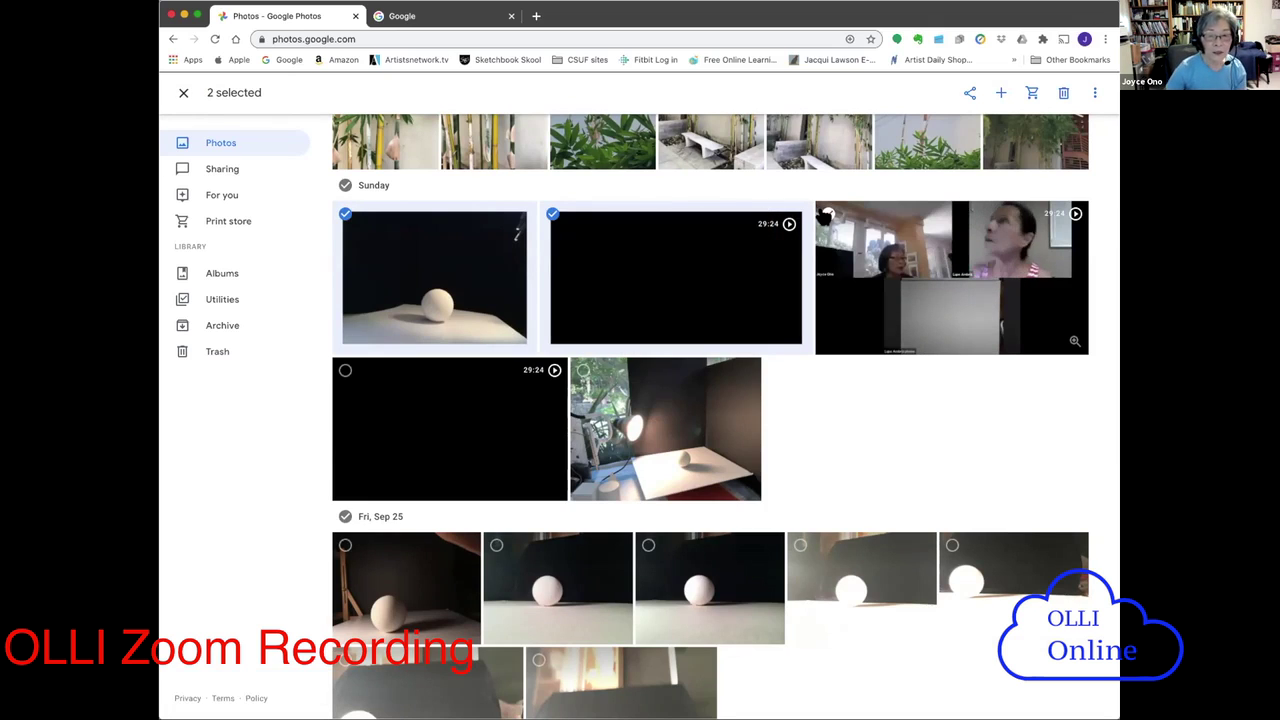
pyautogui.click(827, 215)
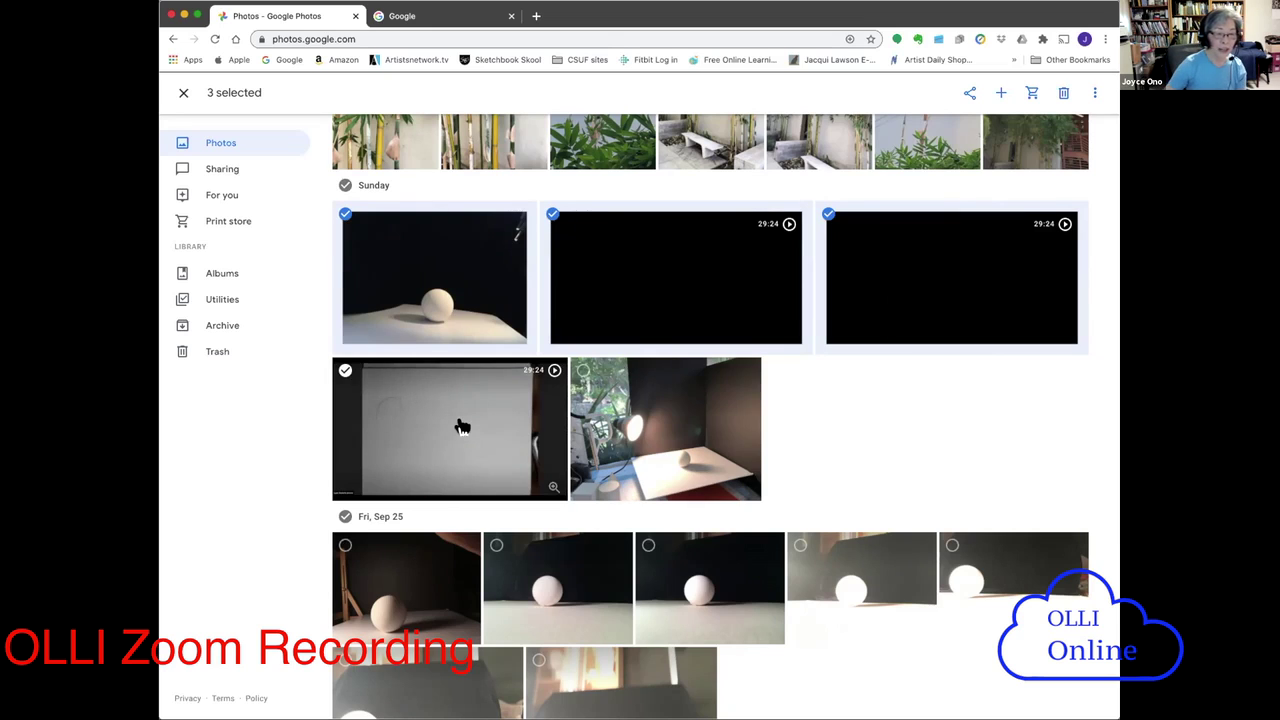
pyautogui.click(345, 370)
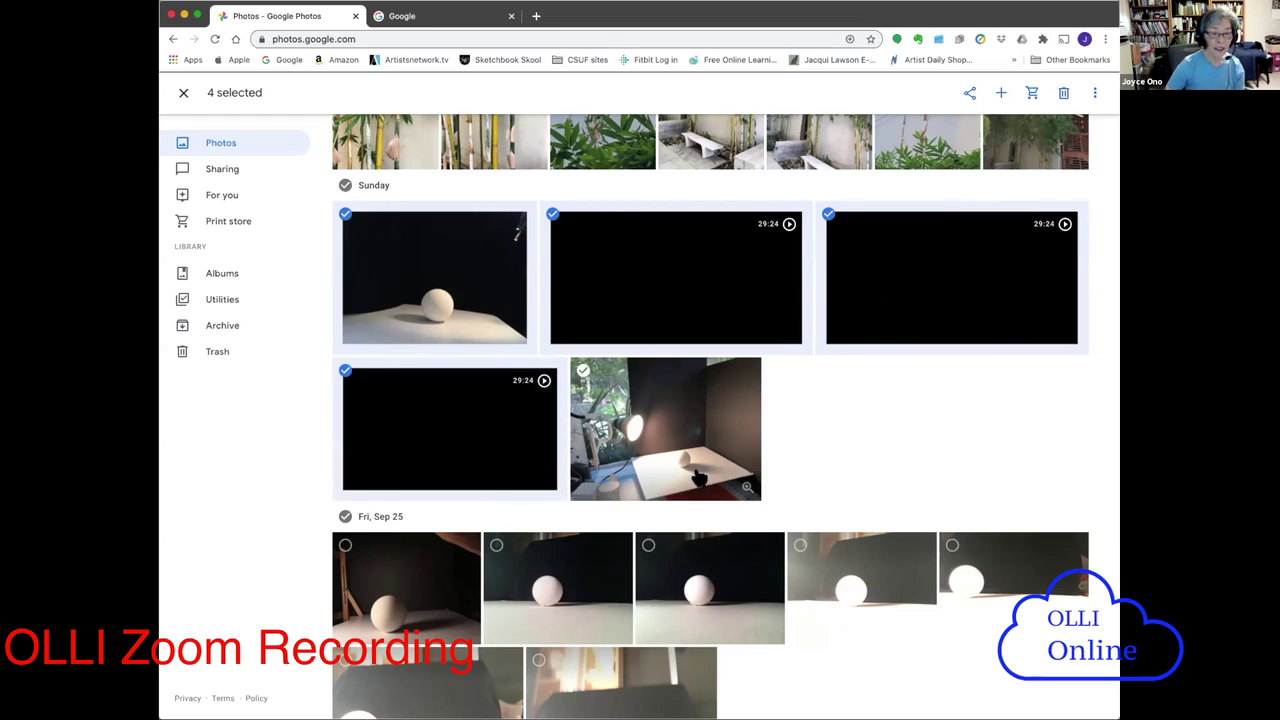
pyautogui.click(583, 370)
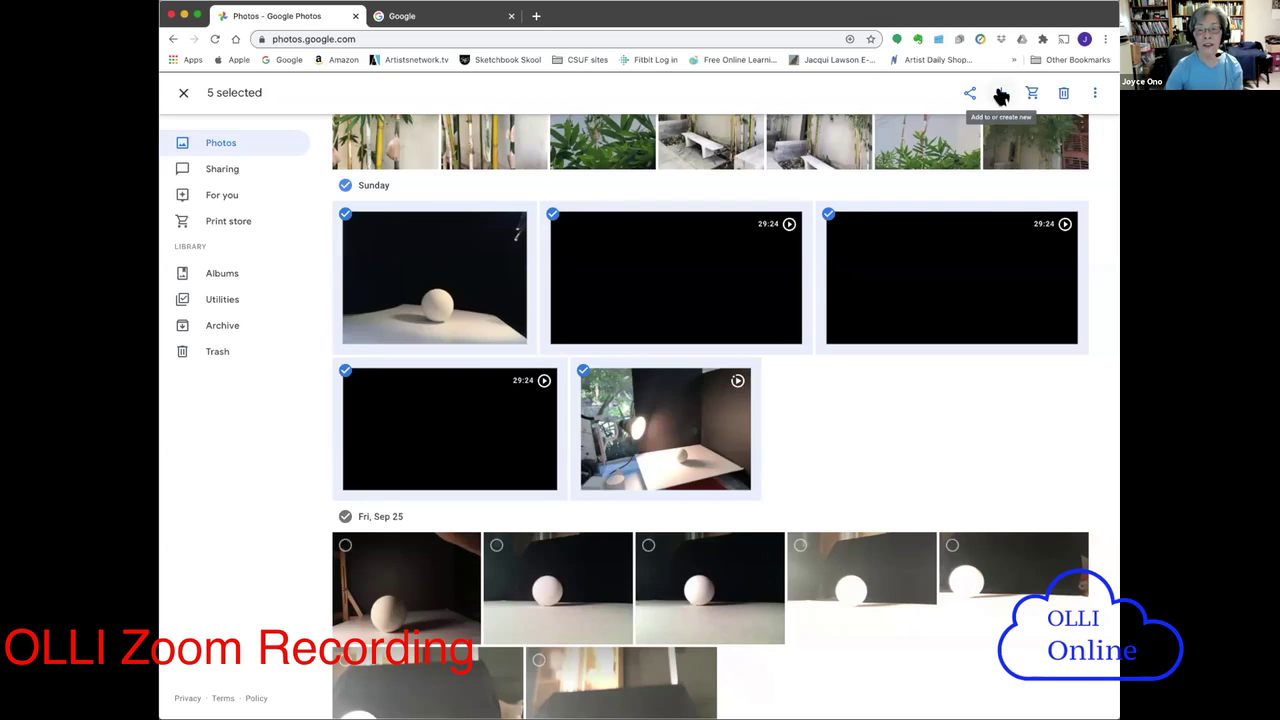
pyautogui.click(1001, 94)
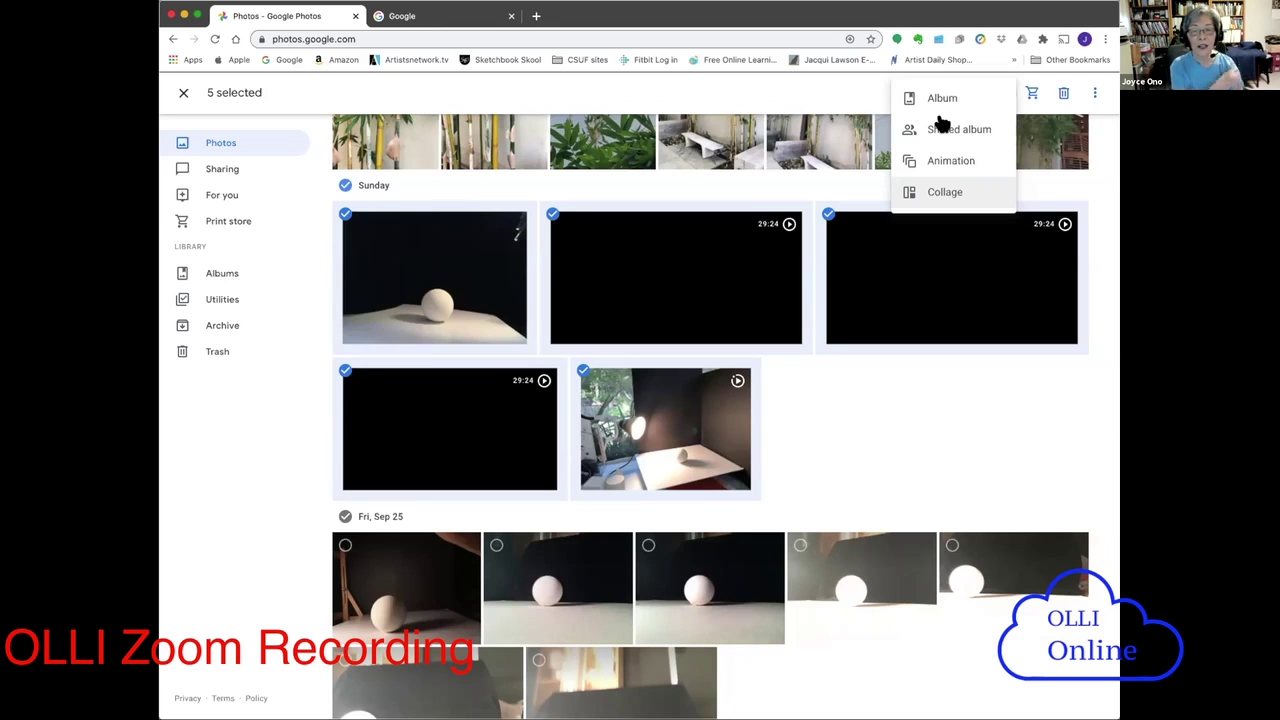
pyautogui.click(938, 96)
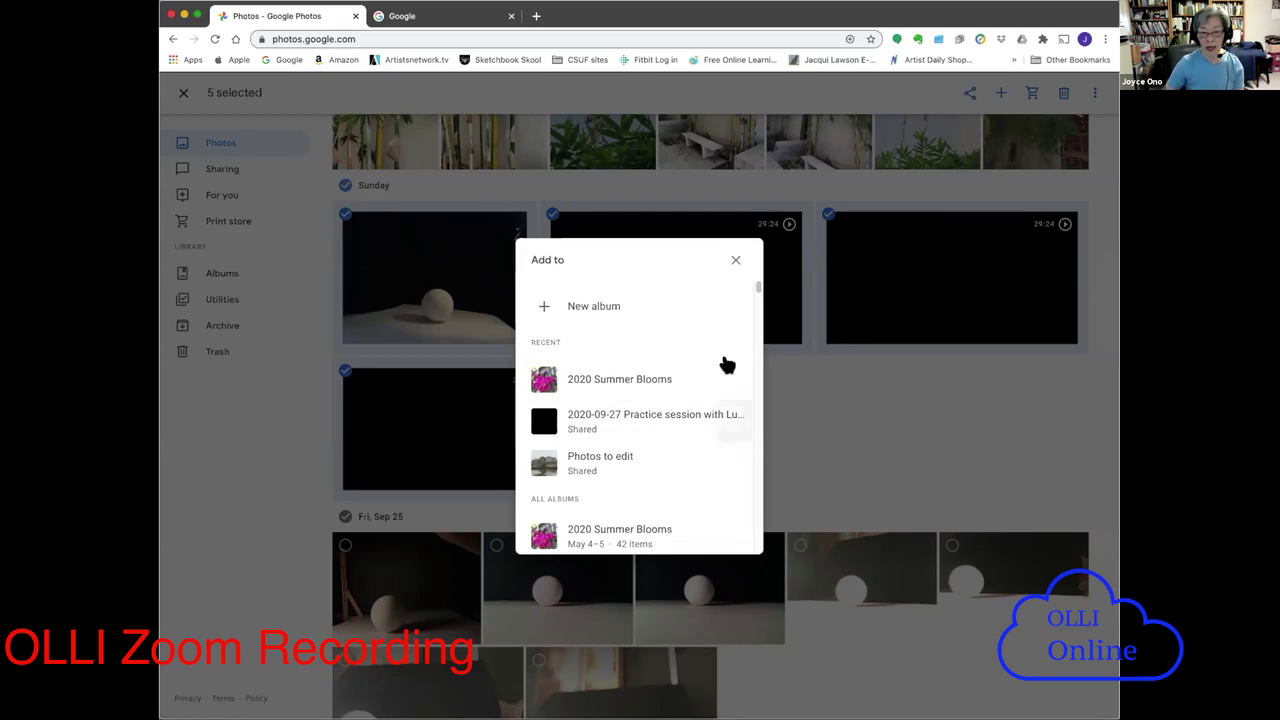
pyautogui.moveTo(758, 284)
pyautogui.mouseDown()
pyautogui.moveTo(755, 345)
pyautogui.moveTo(755, 288)
pyautogui.mouseUp()
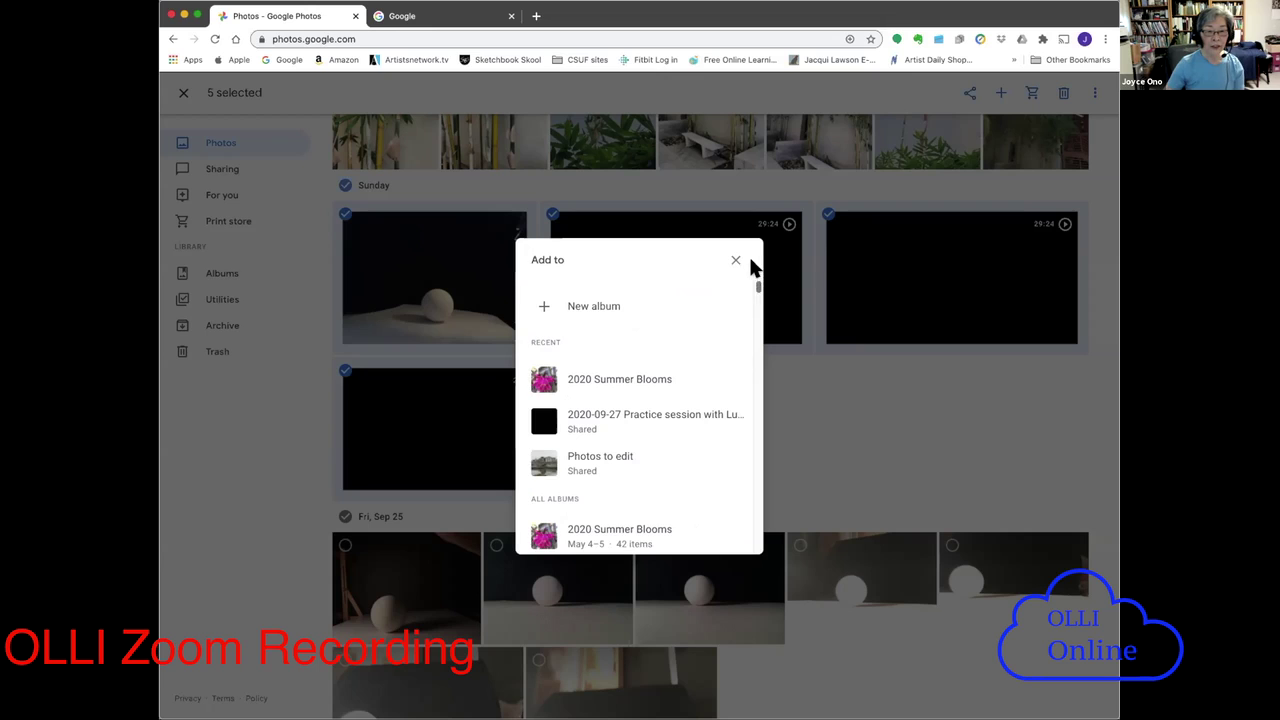
pyautogui.click(581, 307)
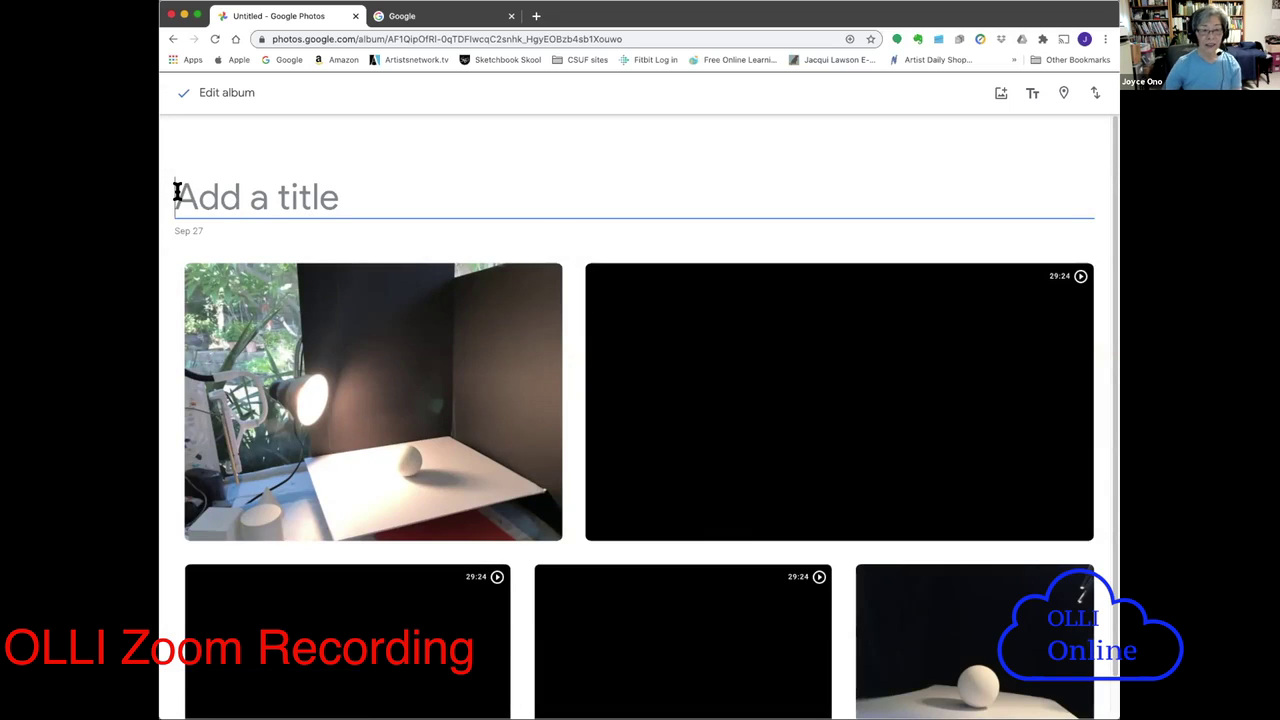
# - Title the album 'Drawing class with' plus the instructor's name and '- 9-30-2020', correcting the date
pyautogui.write('D')
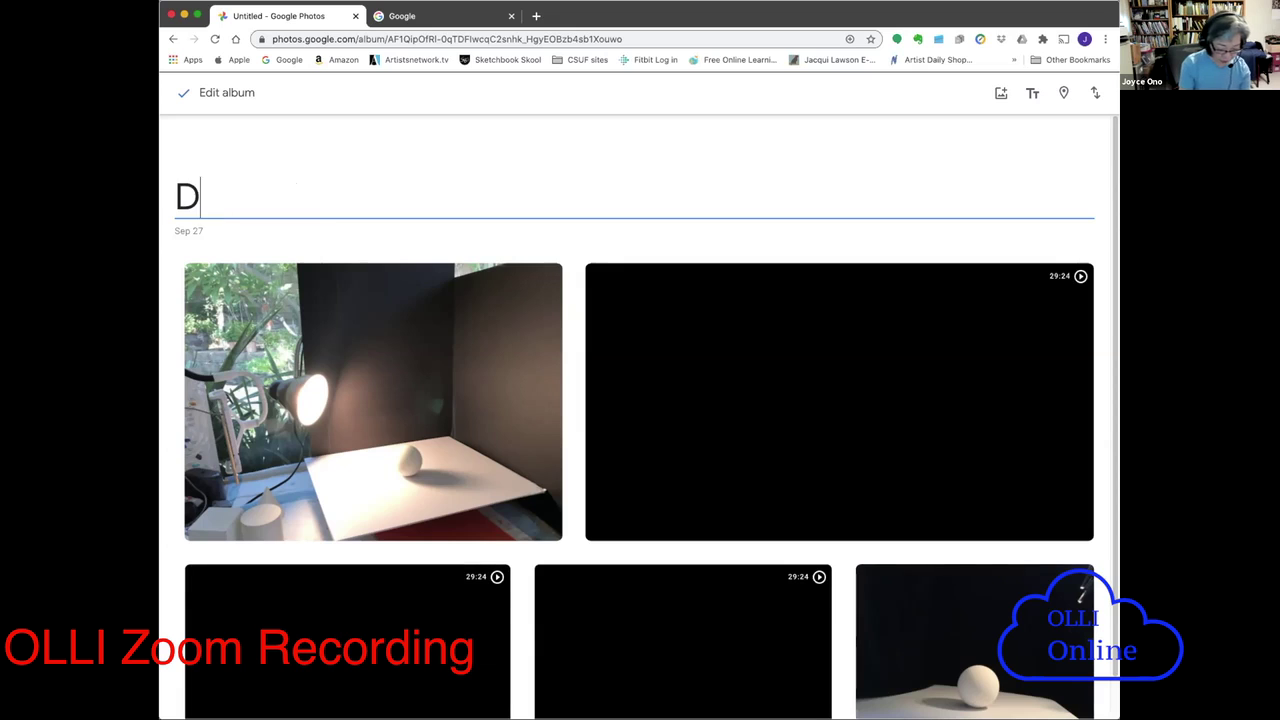
pyautogui.write('rawing c')
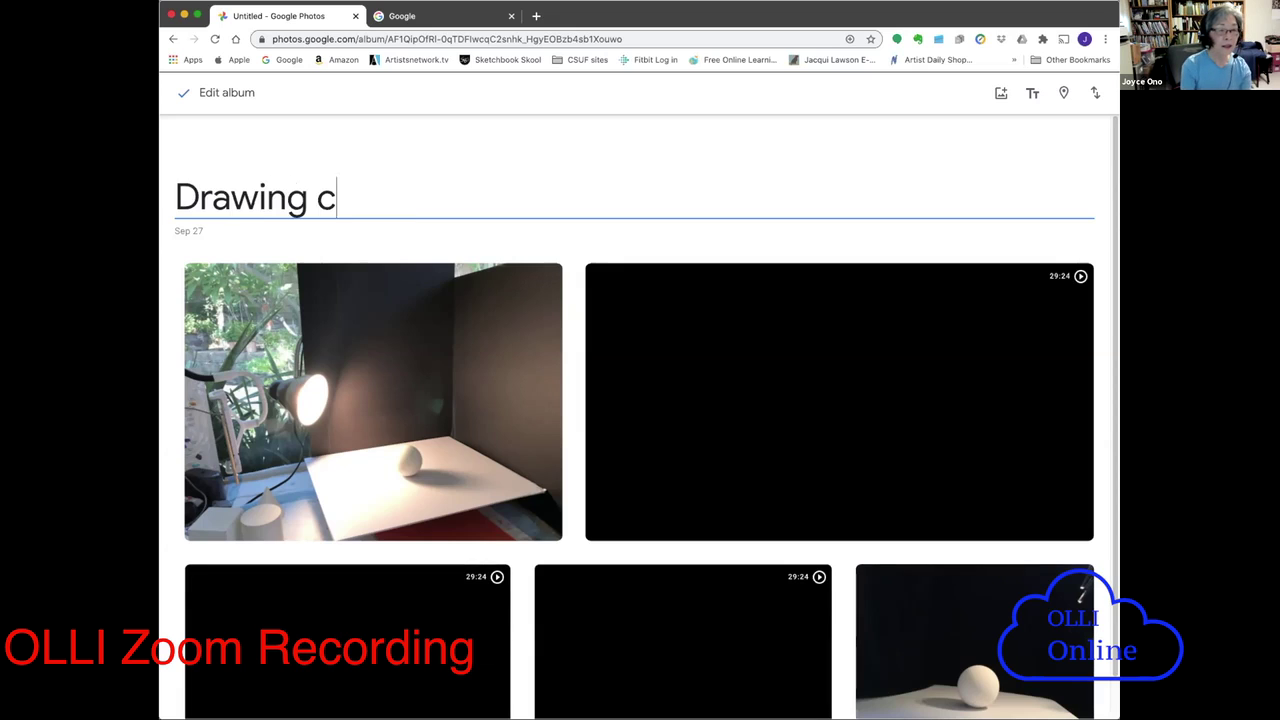
pyautogui.write('lass with')
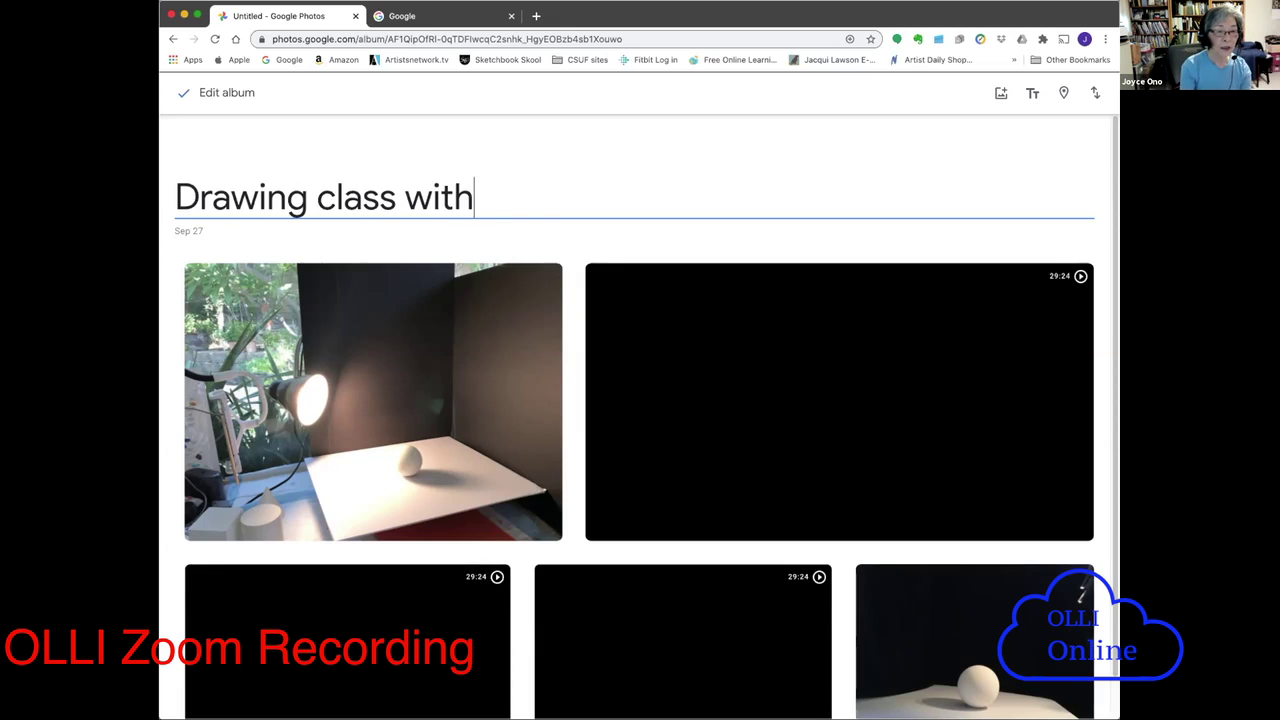
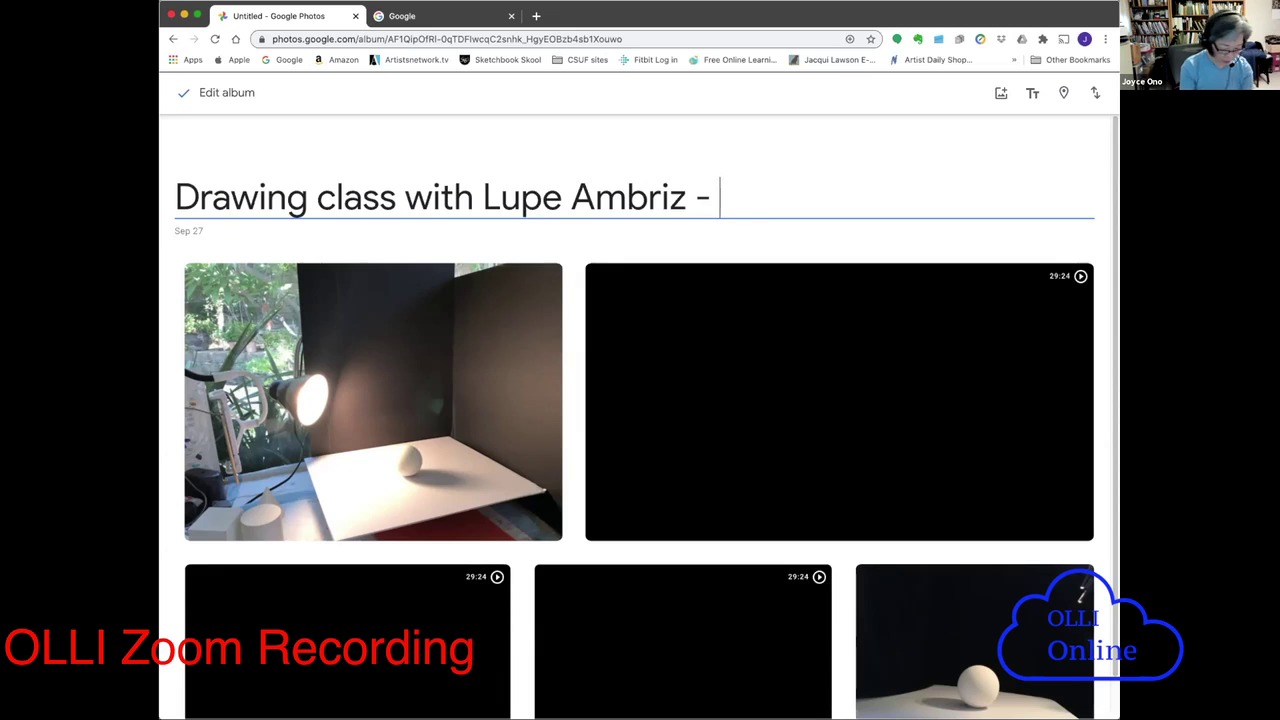
pyautogui.write('9')
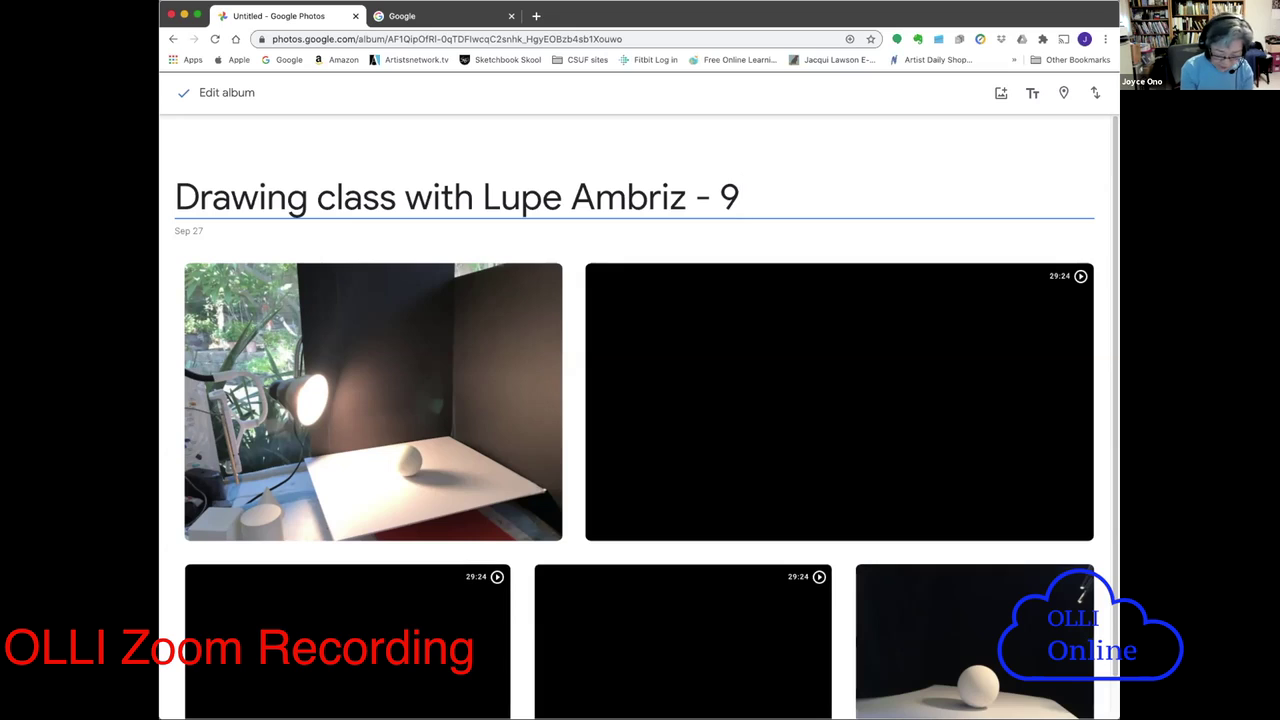
pyautogui.write('-2')
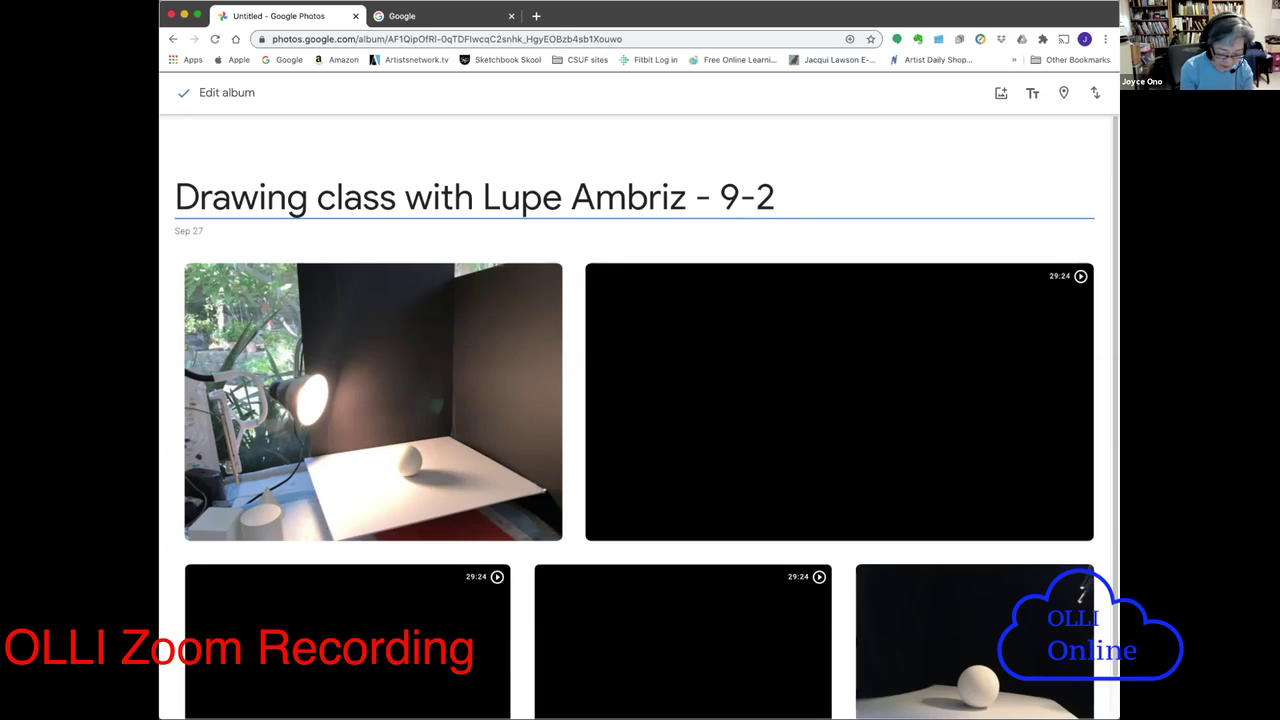
pyautogui.press('BackSpace')
pyautogui.write('30')
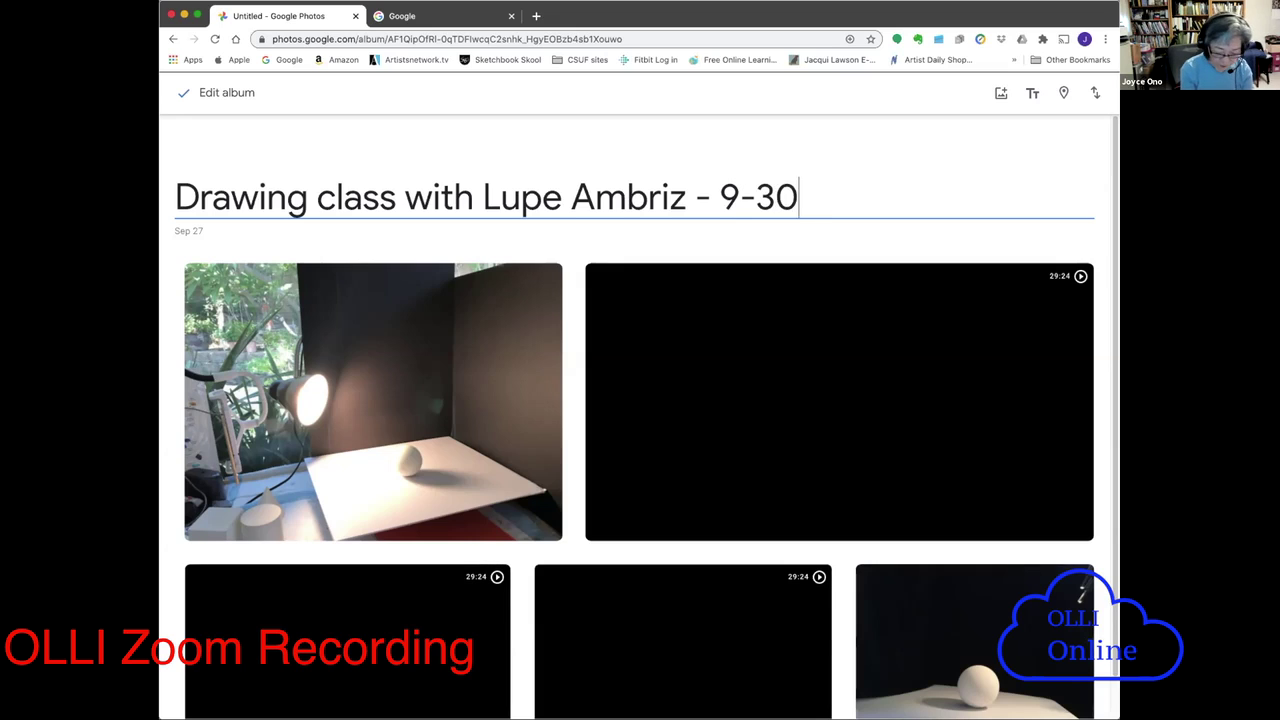
pyautogui.write('-2020')
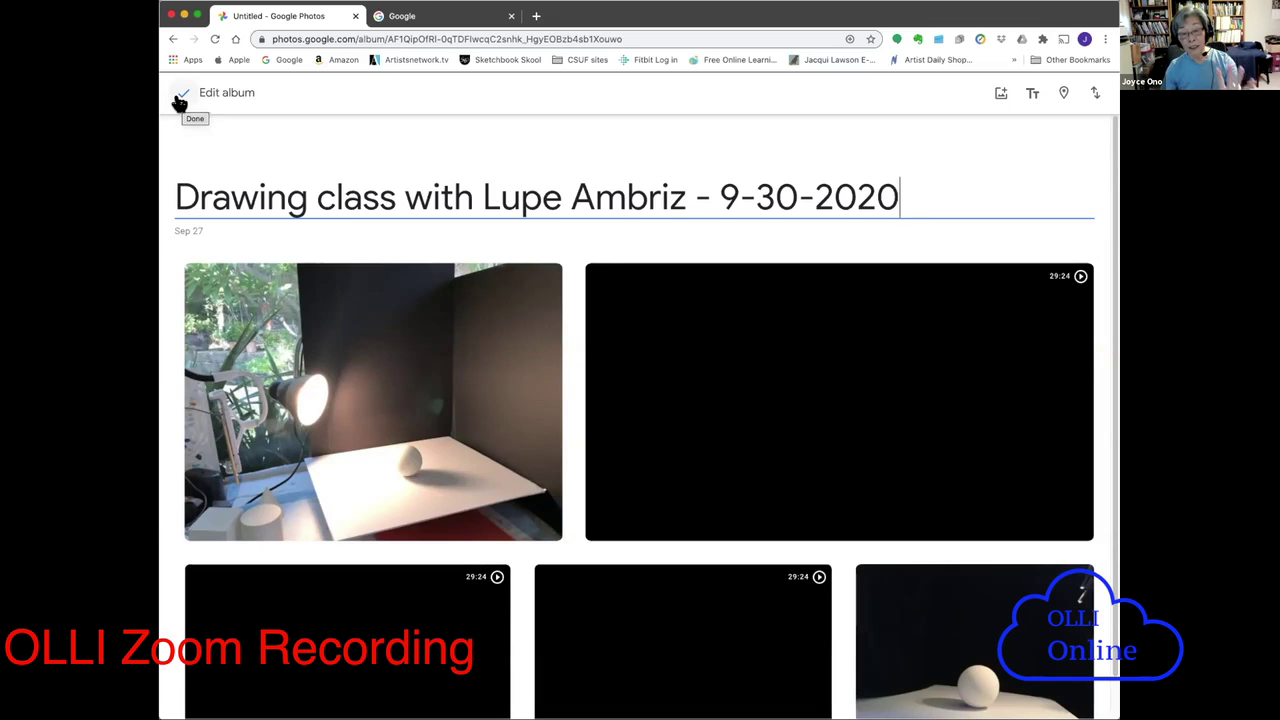
# - Confirm the album title and show the album's More options menu
pyautogui.click(181, 95)
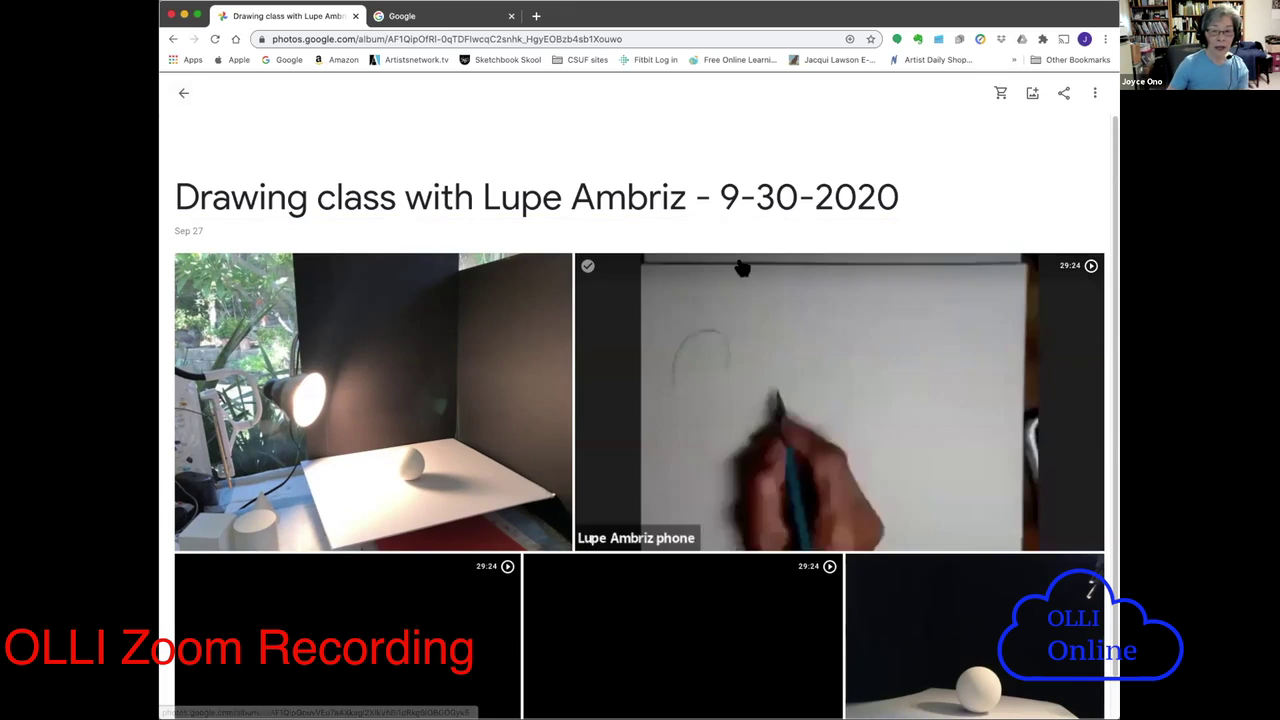
pyautogui.moveTo(637, 330)
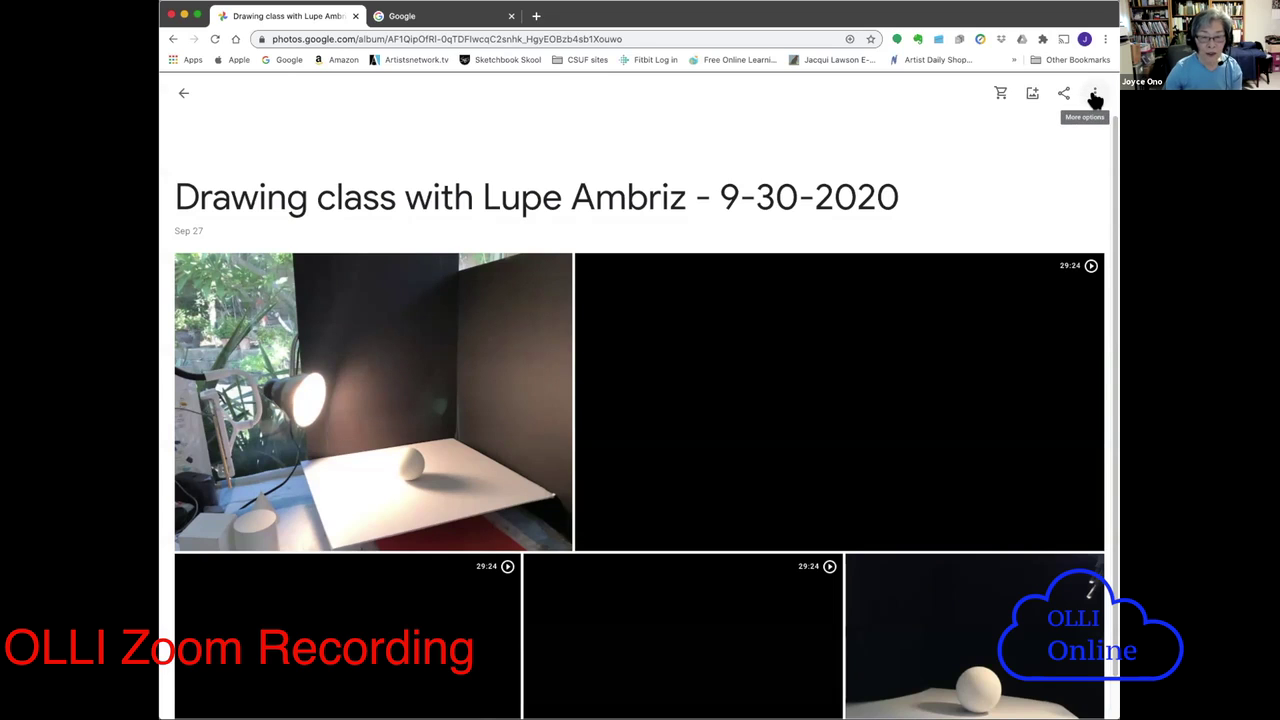
pyautogui.click(1094, 96)
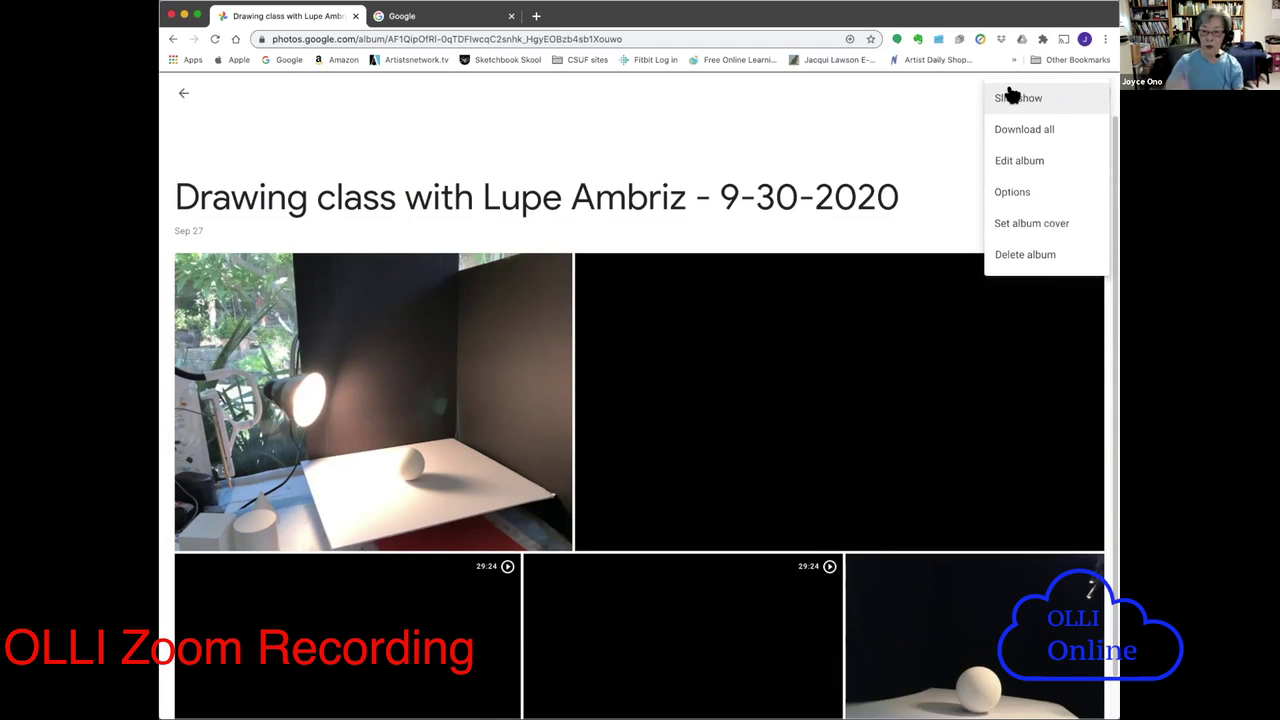
# - In Edit album mode, add a caption 'Set up for' the instructor's first name and 'demo', then select it
pyautogui.click(1020, 162)
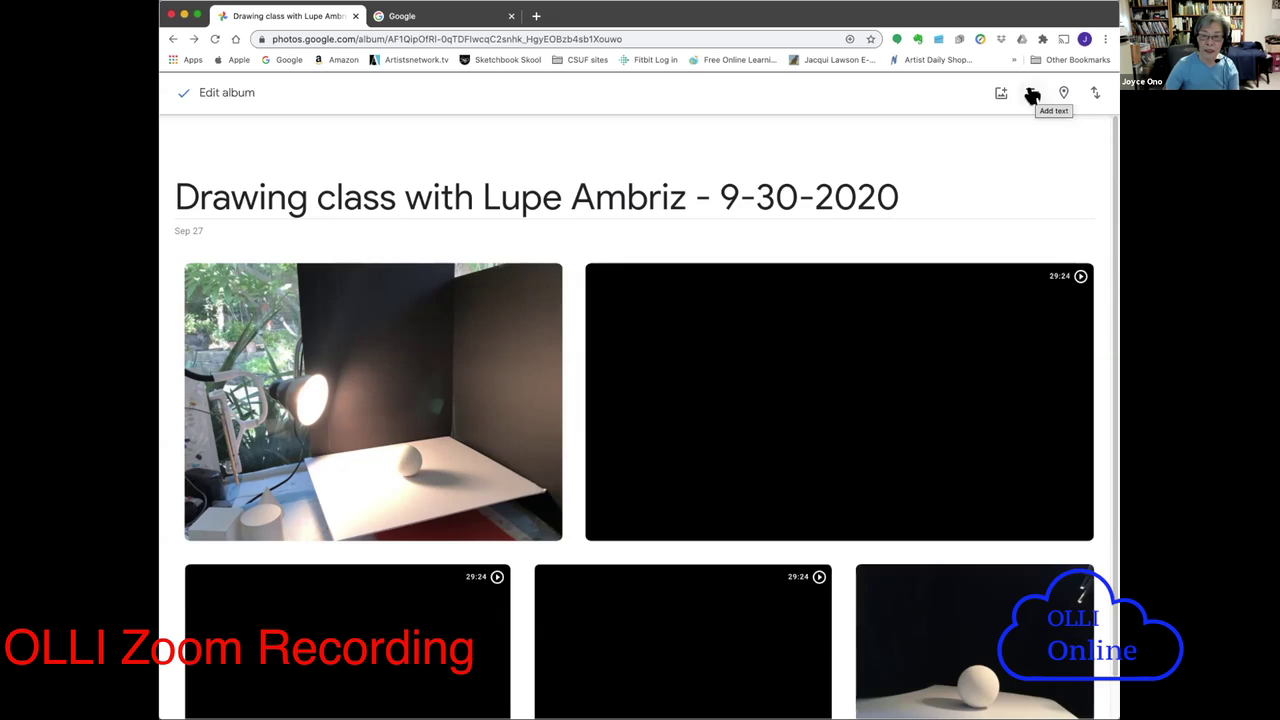
pyautogui.click(1032, 95)
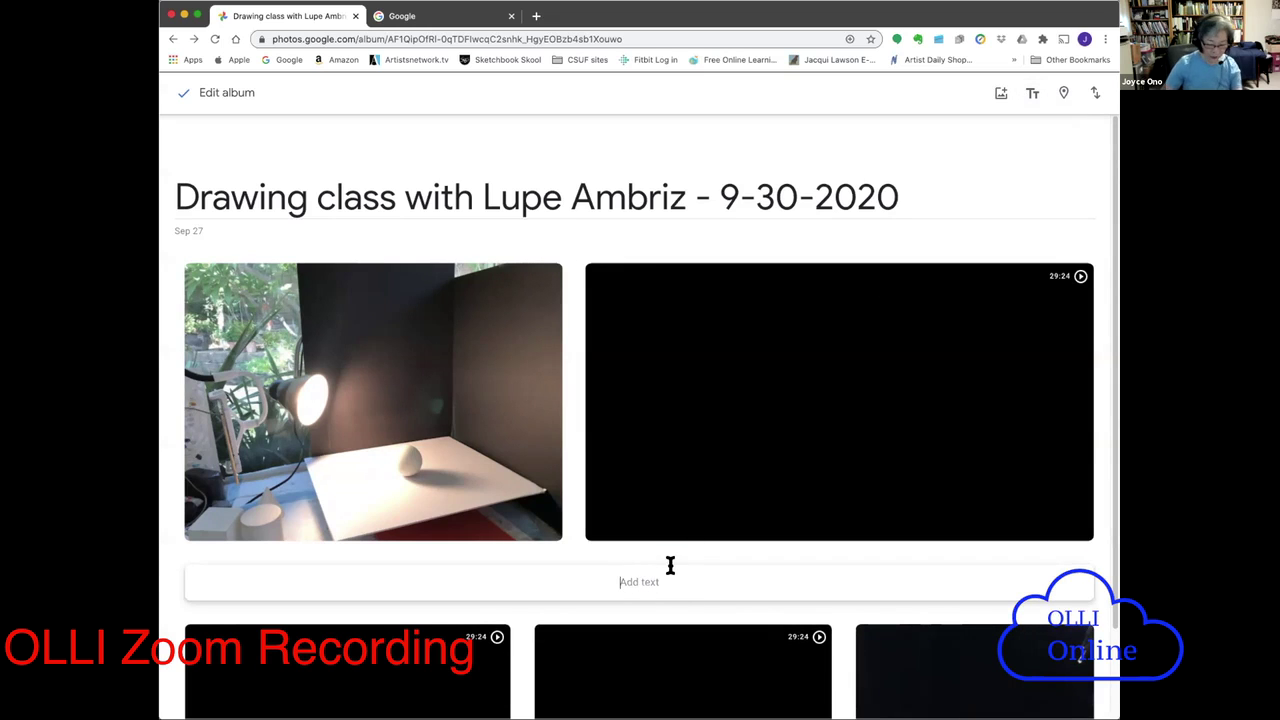
pyautogui.write('Set up')
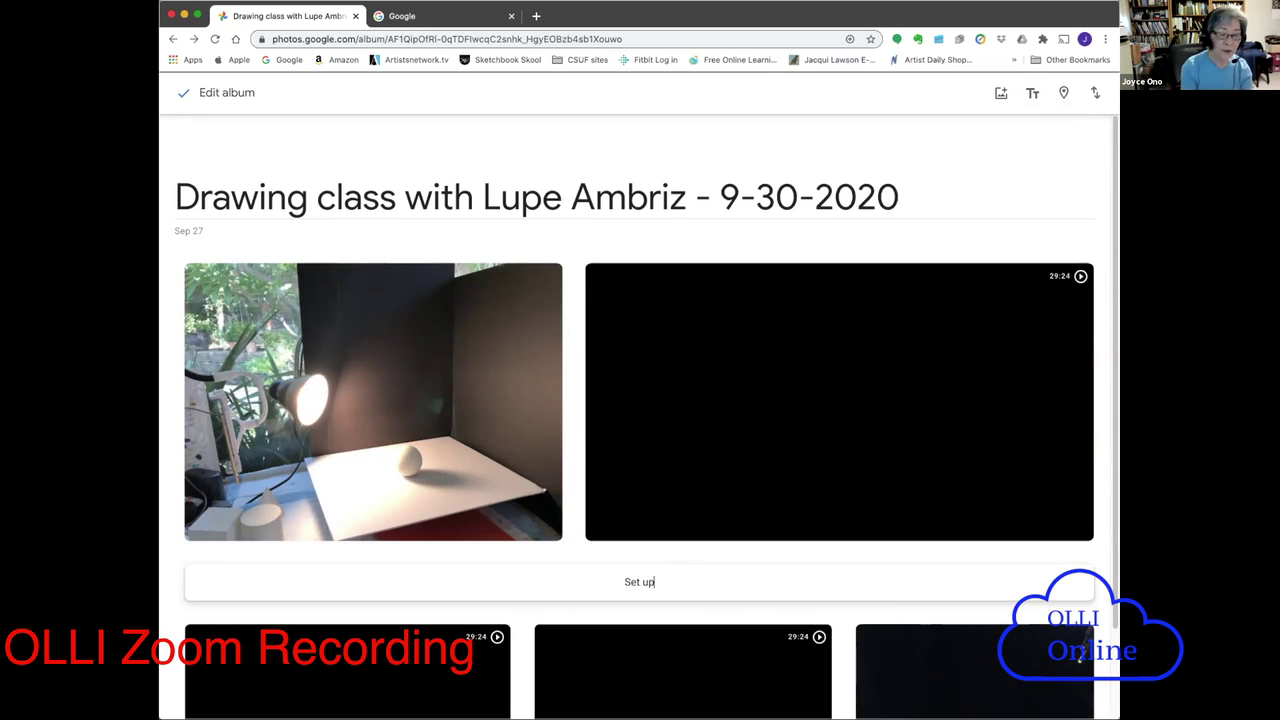
pyautogui.write(' for Lup')
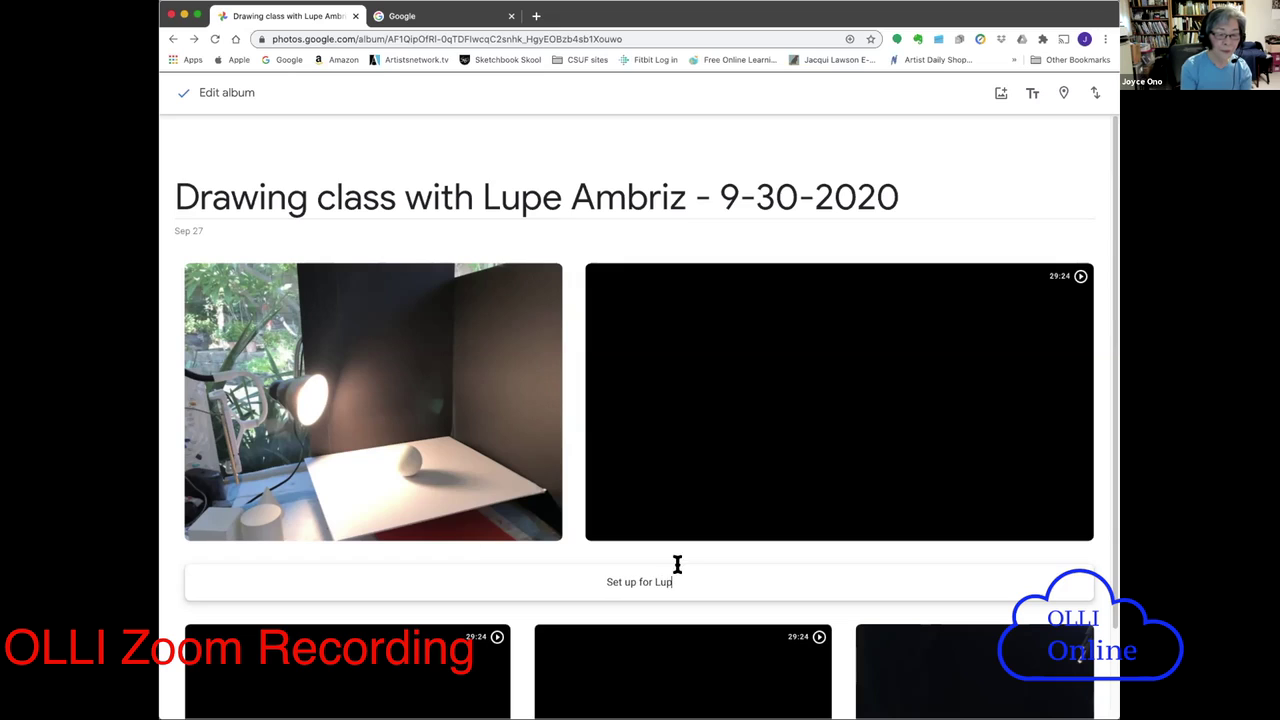
pyautogui.write("e's demo")
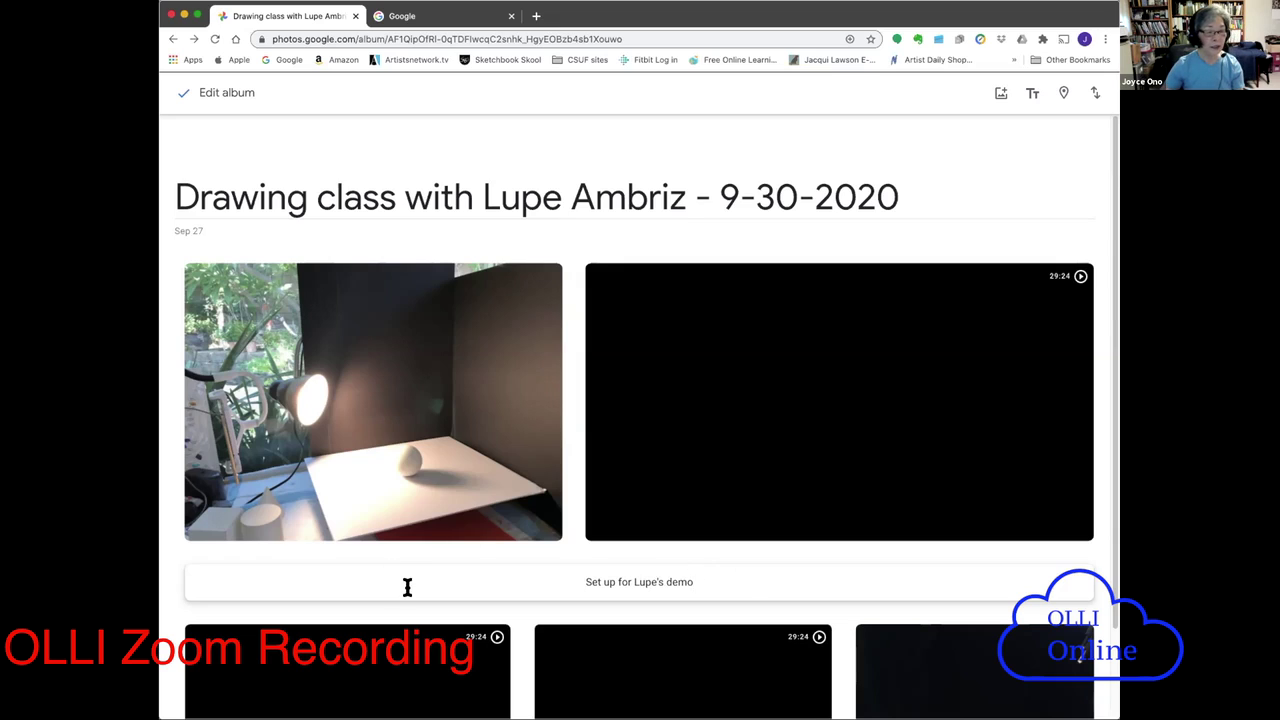
pyautogui.press('super+a')
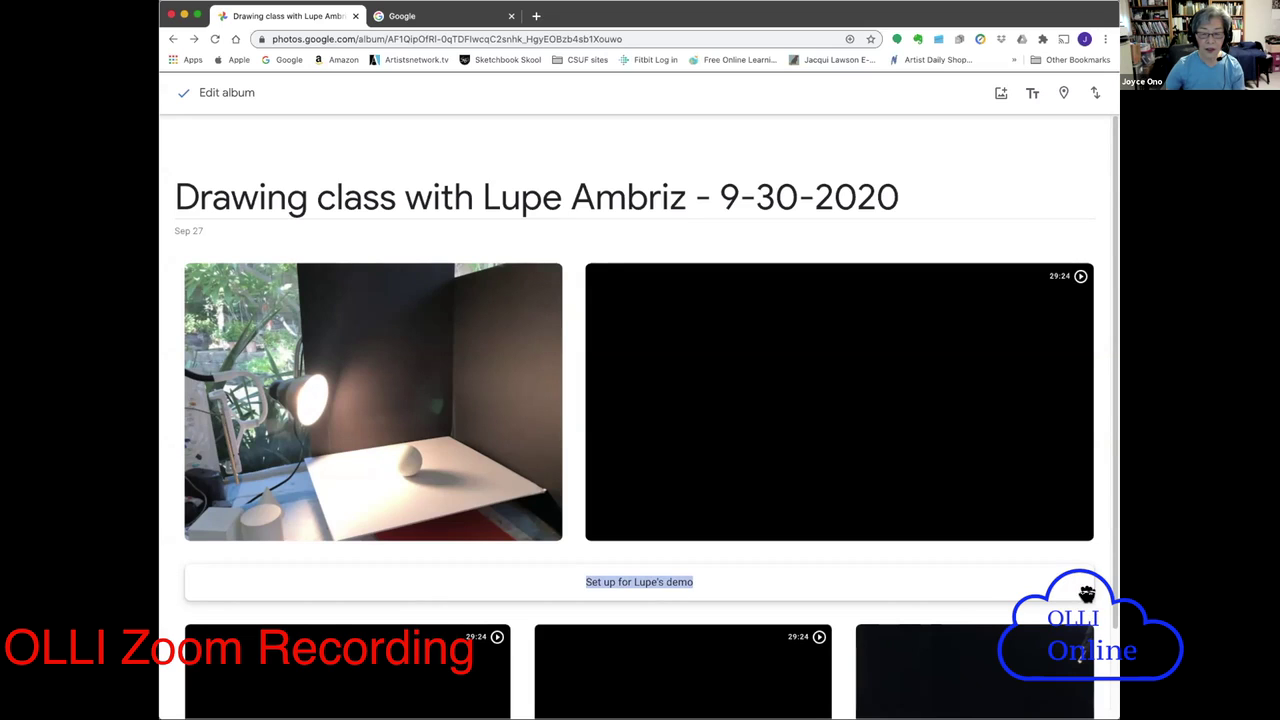
pyautogui.click(1087, 596)
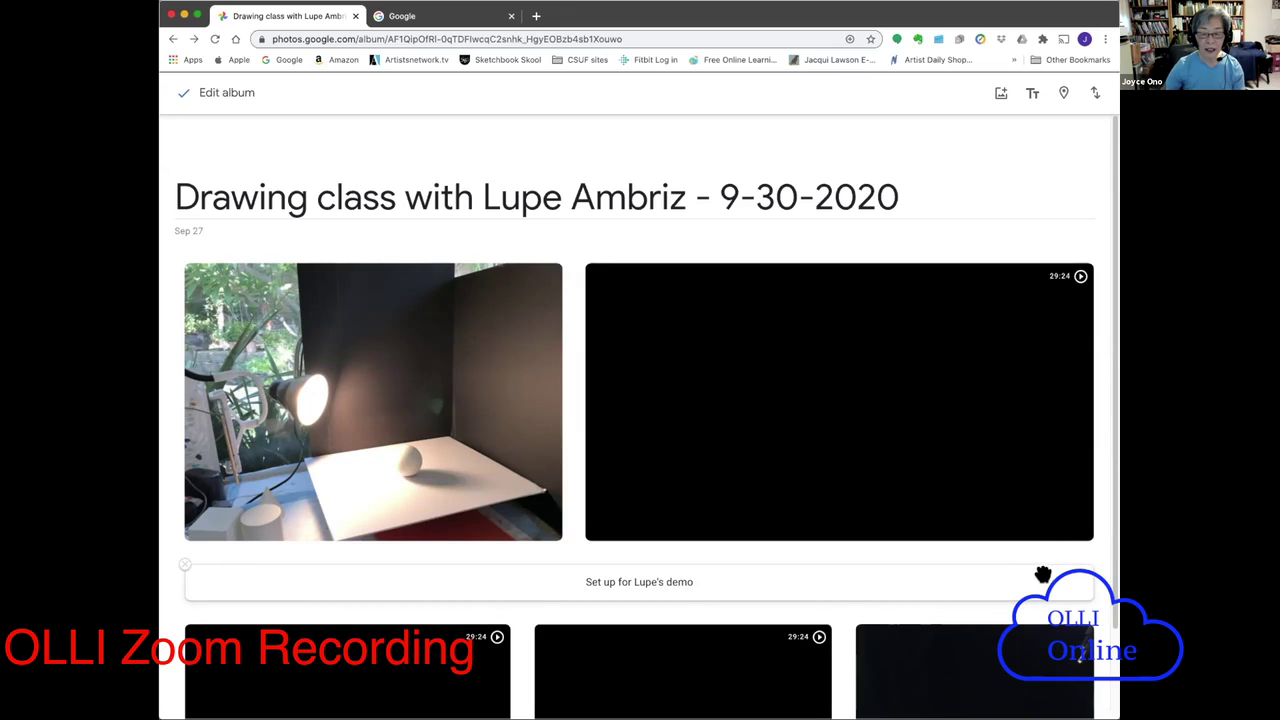
pyautogui.moveTo(1046, 572); pyautogui.dragTo(920, 249)
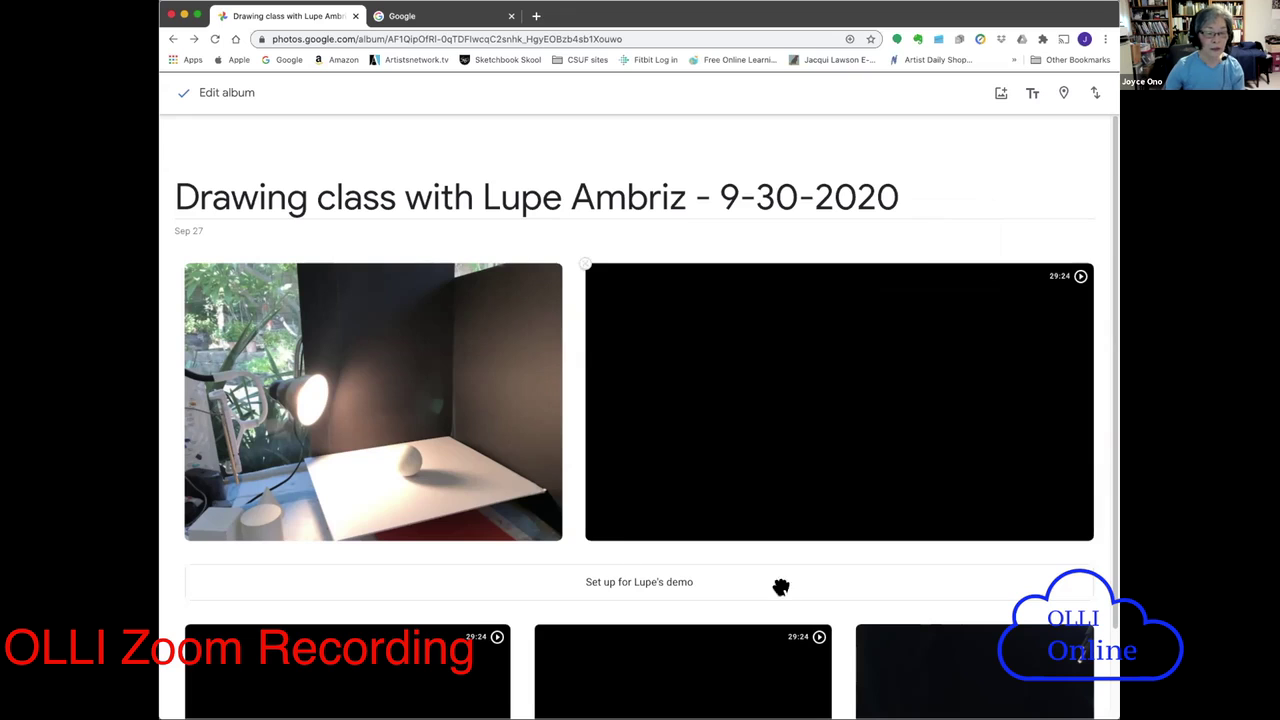
pyautogui.moveTo(774, 583); pyautogui.dragTo(447, 230)
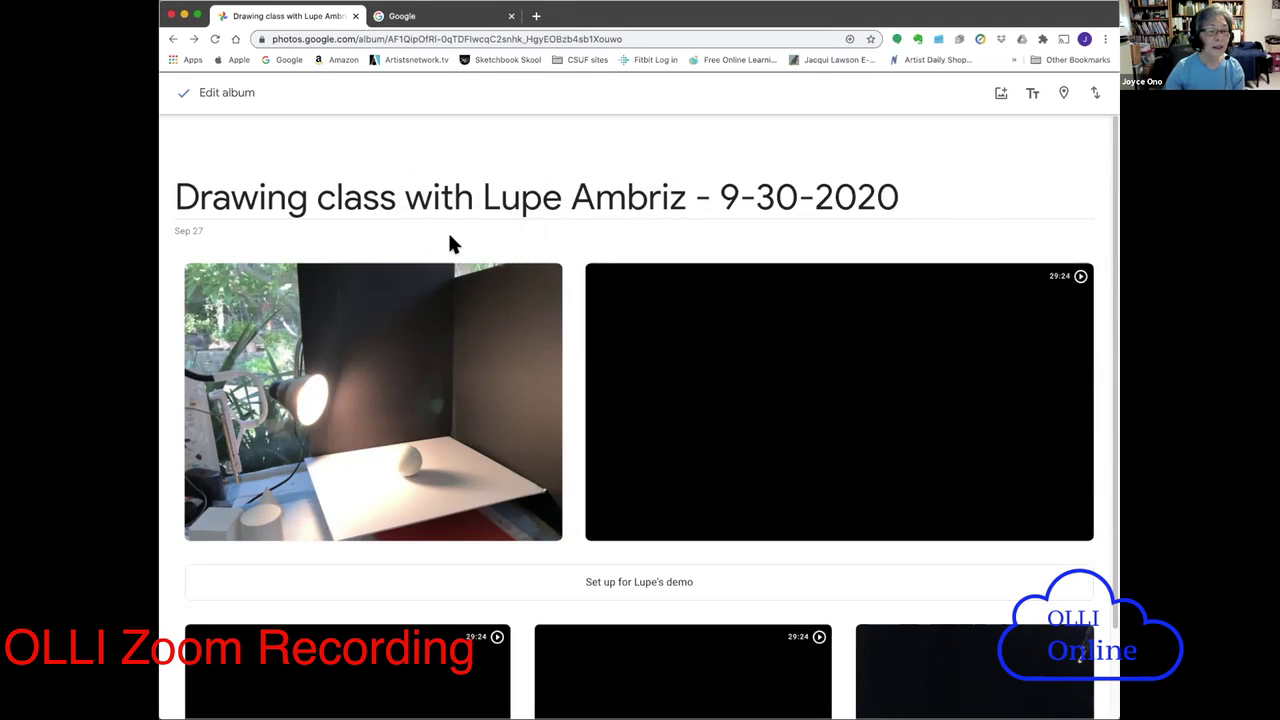
pyautogui.moveTo(580, 557); pyautogui.dragTo(566, 455)
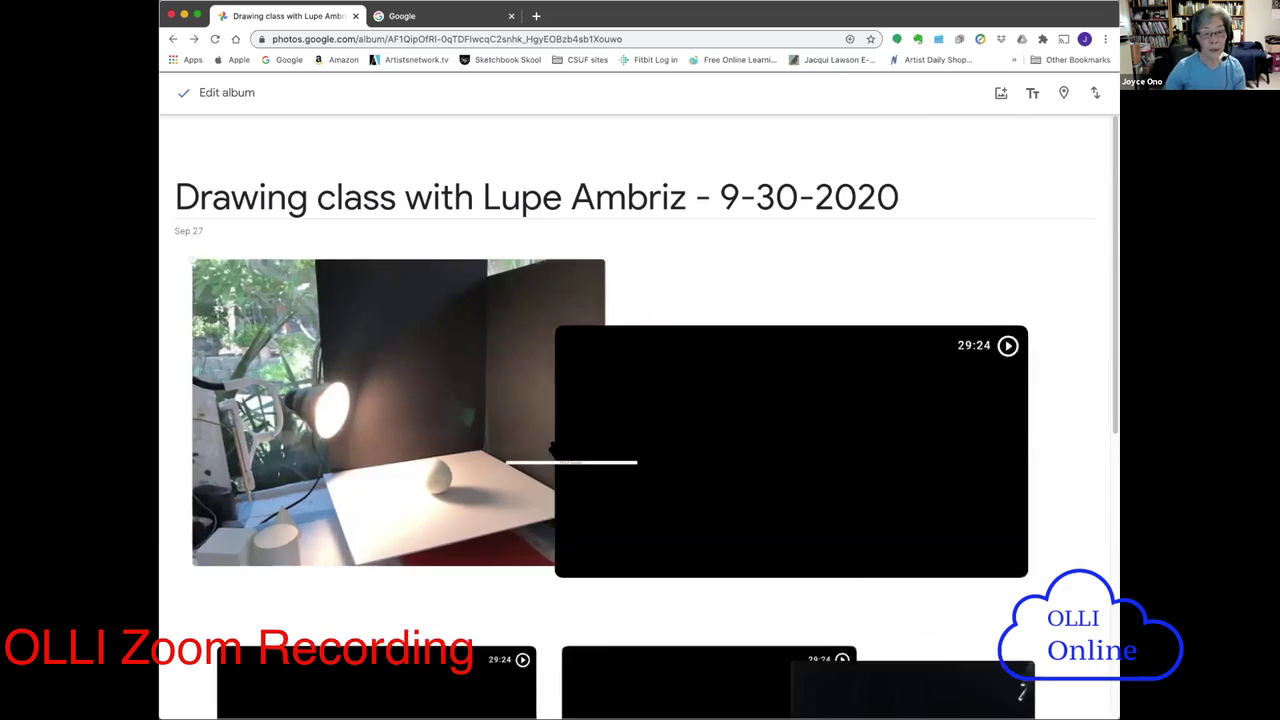
pyautogui.scroll(-5, 1097, 471)
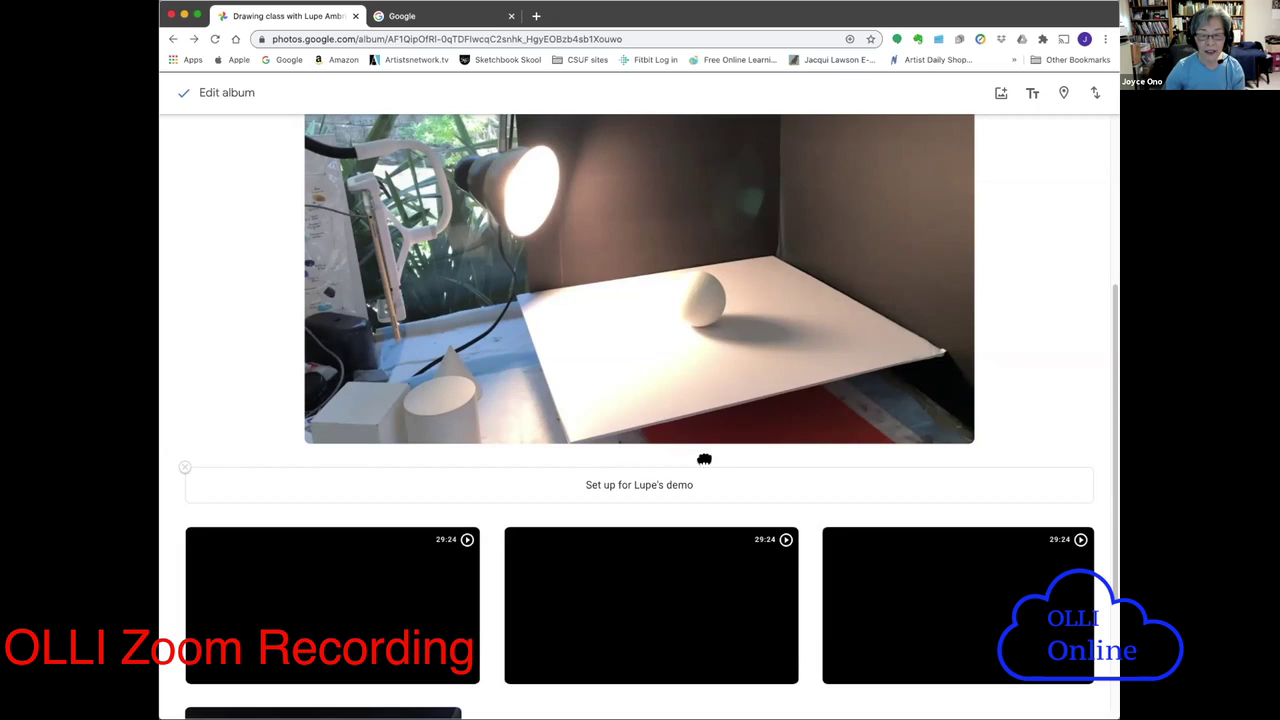
pyautogui.moveTo(704, 459); pyautogui.dragTo(605, 483)
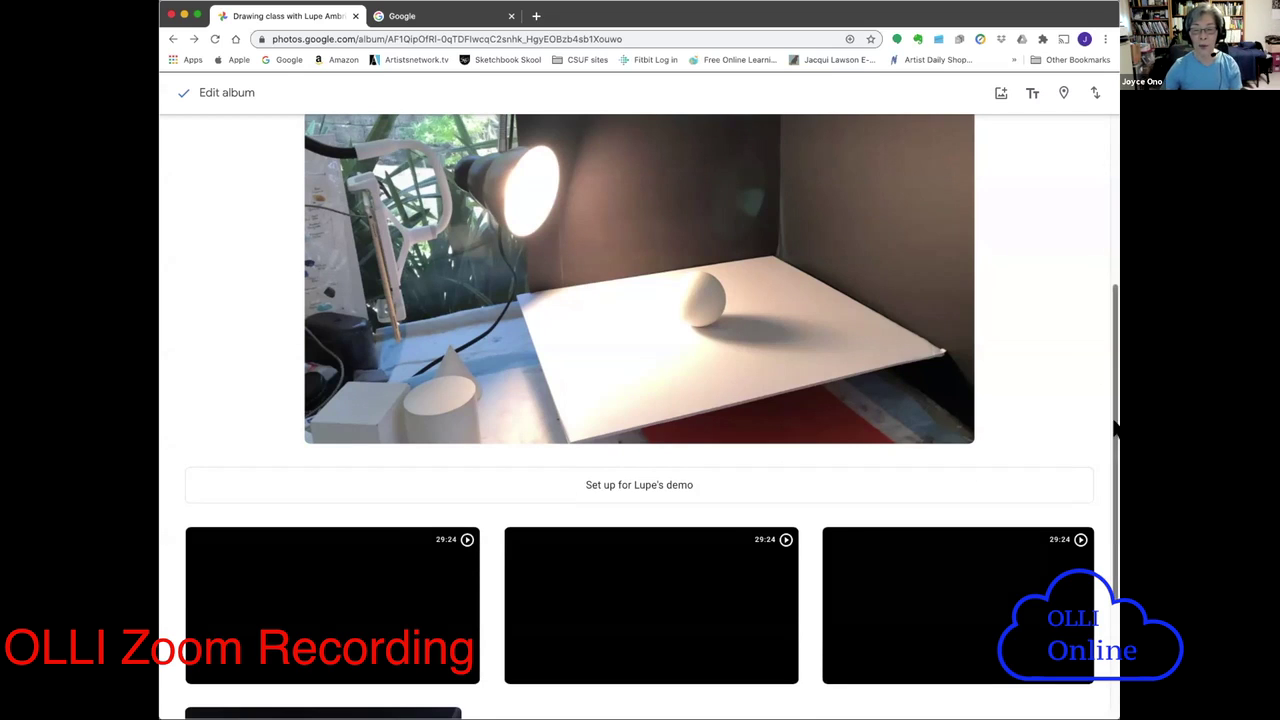
pyautogui.scroll(1, 1108, 358)
pyautogui.scroll(4, 1108, 358)
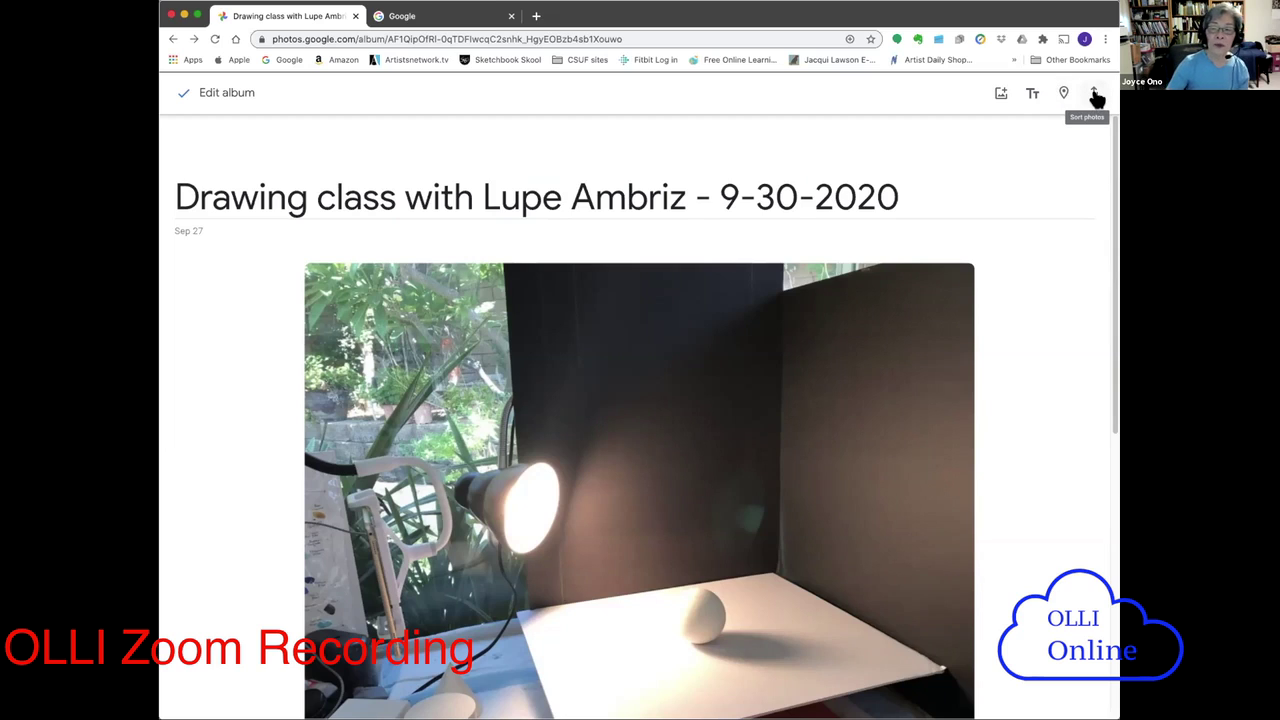
pyautogui.click(1096, 94)
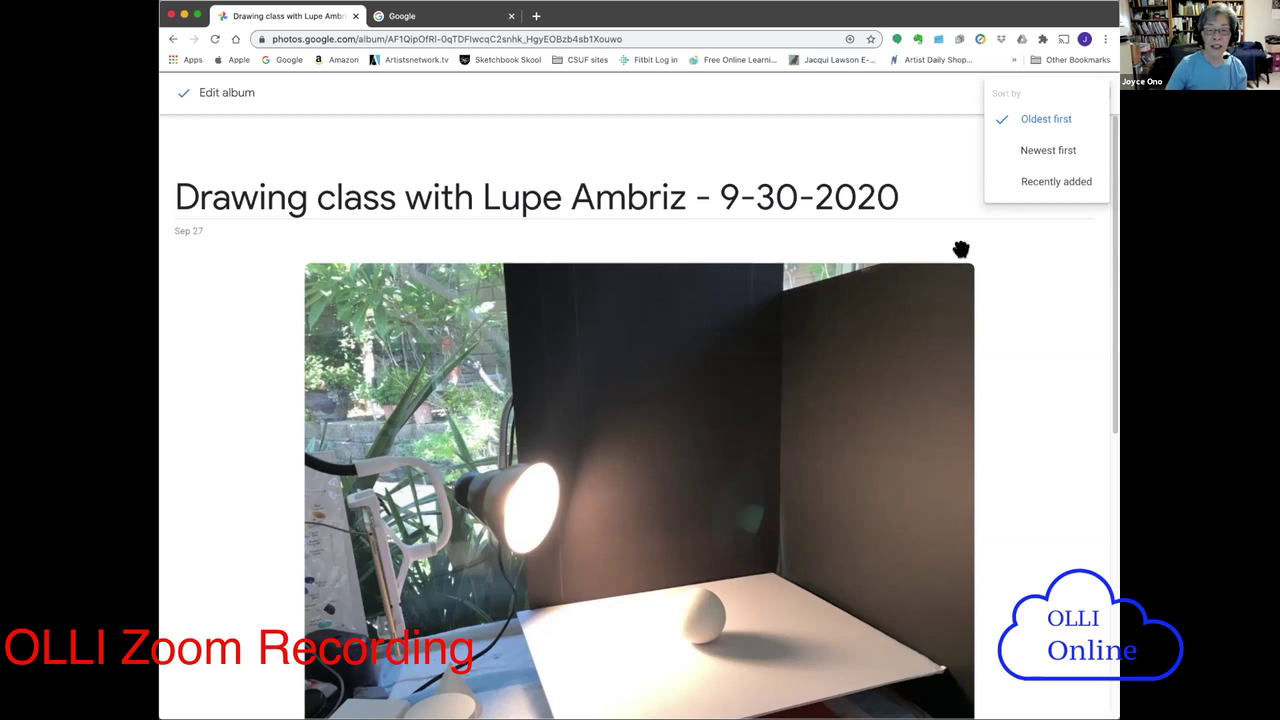
# - Dismiss the Sort photos menu, erase the setup caption text and remove its empty text box
pyautogui.click(1050, 265)
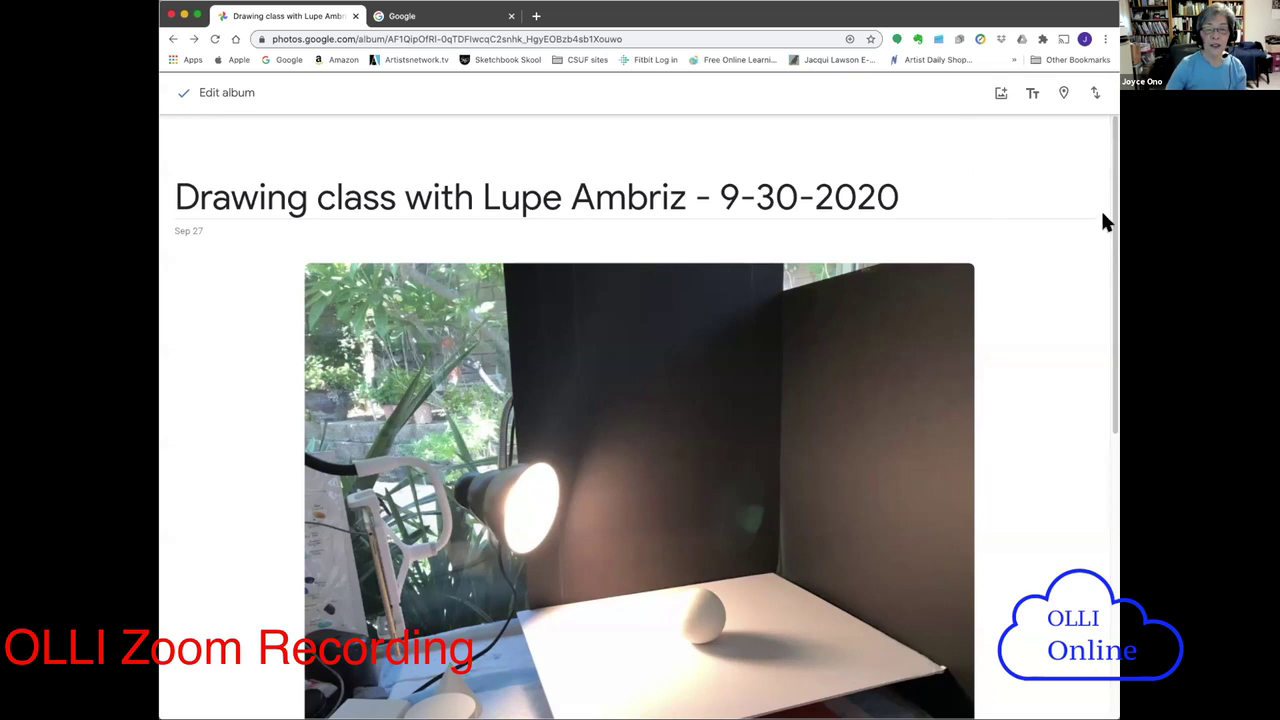
pyautogui.moveTo(1115, 244); pyautogui.dragTo(1116, 328)
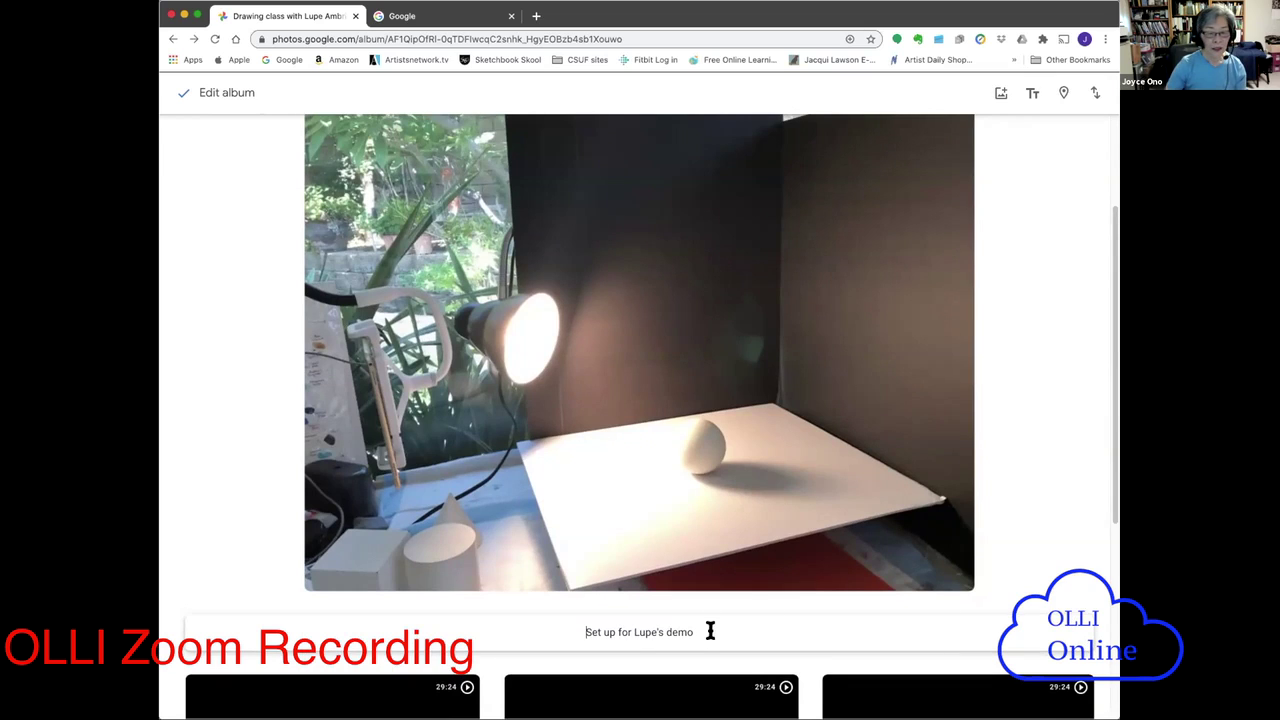
pyautogui.moveTo(694, 629); pyautogui.dragTo(560, 626)
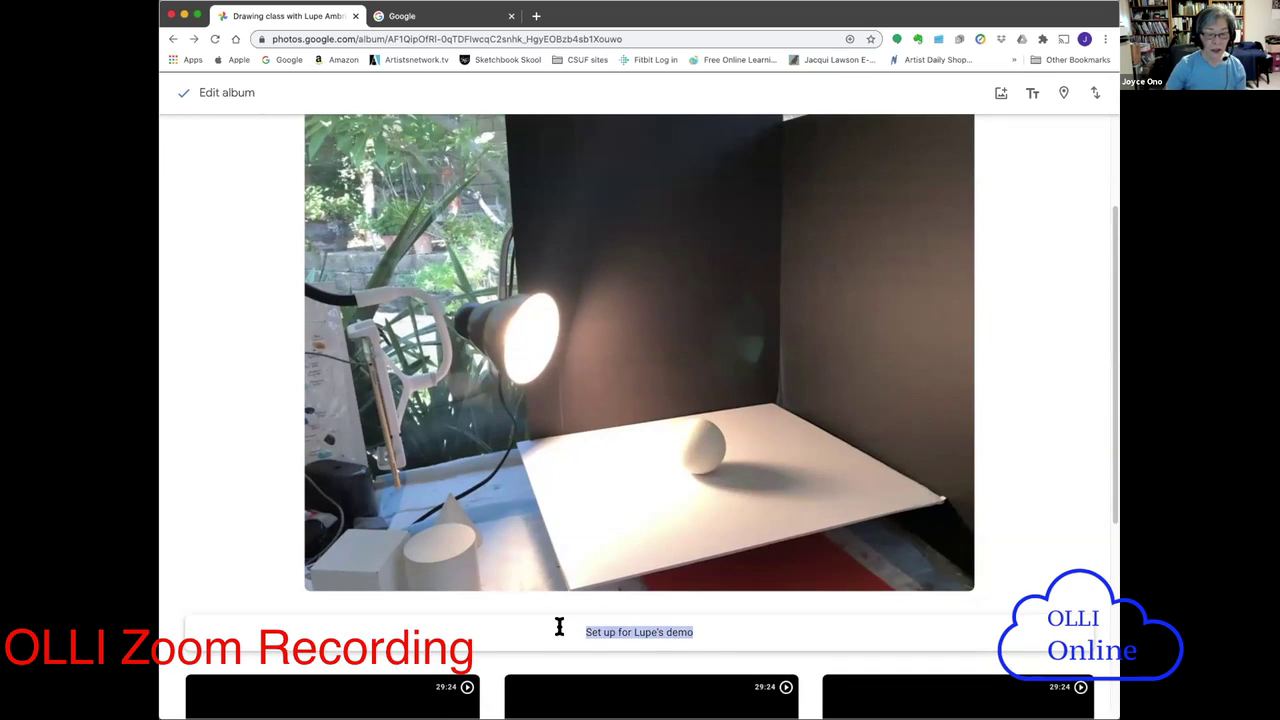
pyautogui.press('BackSpace')
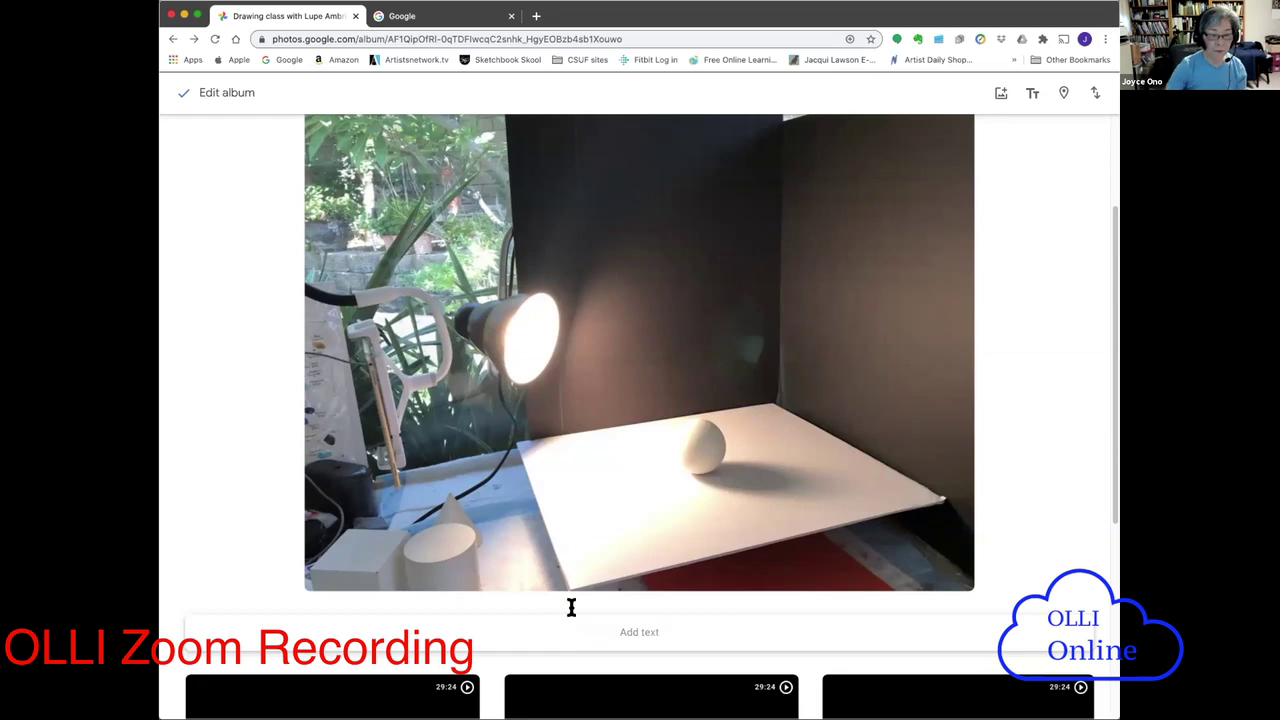
pyautogui.click(1022, 517)
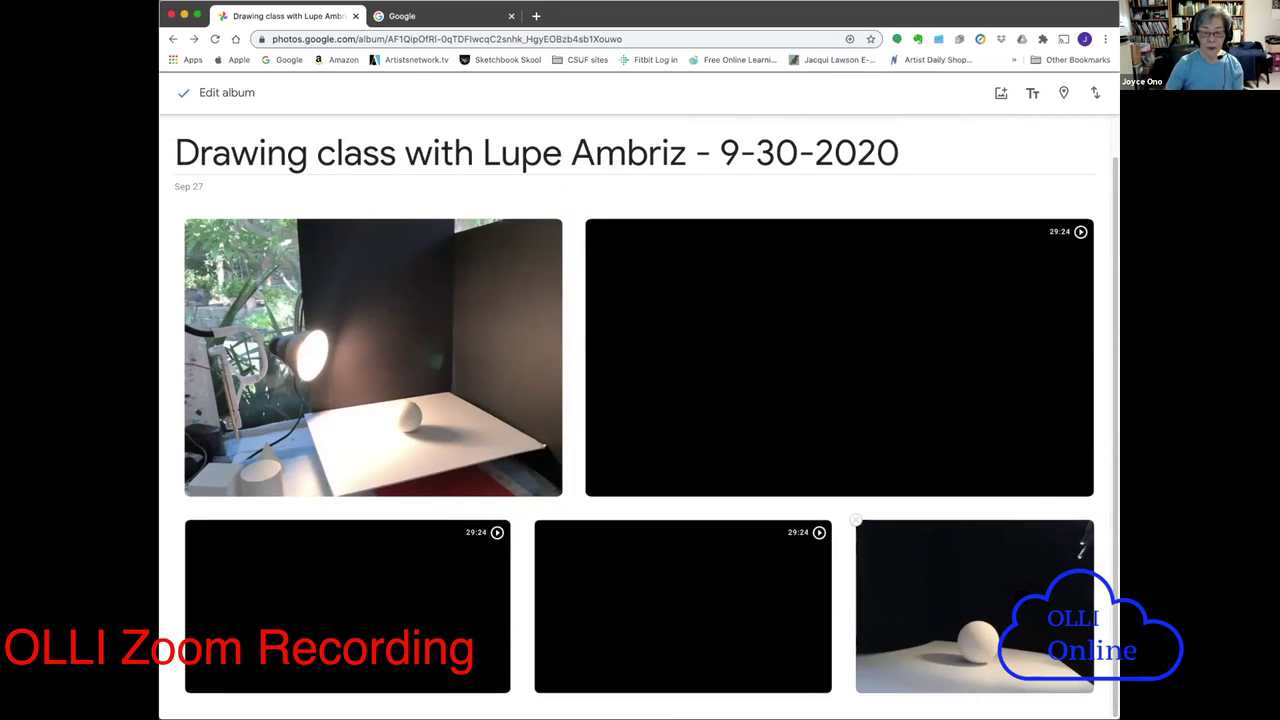
# - Drag the white egg close-up from the bottom right to sit right after the lamp setup photo
pyautogui.moveTo(1081, 545); pyautogui.dragTo(1076, 577)
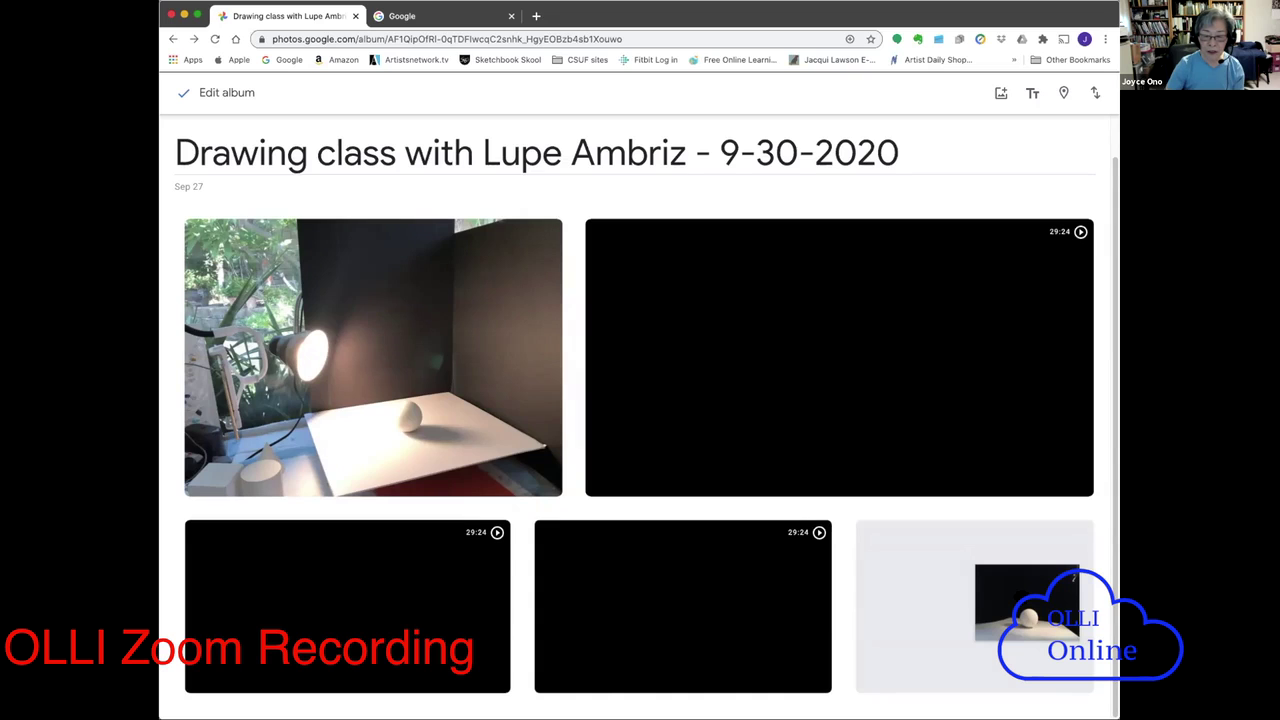
pyautogui.moveTo(1074, 577); pyautogui.dragTo(572, 388)
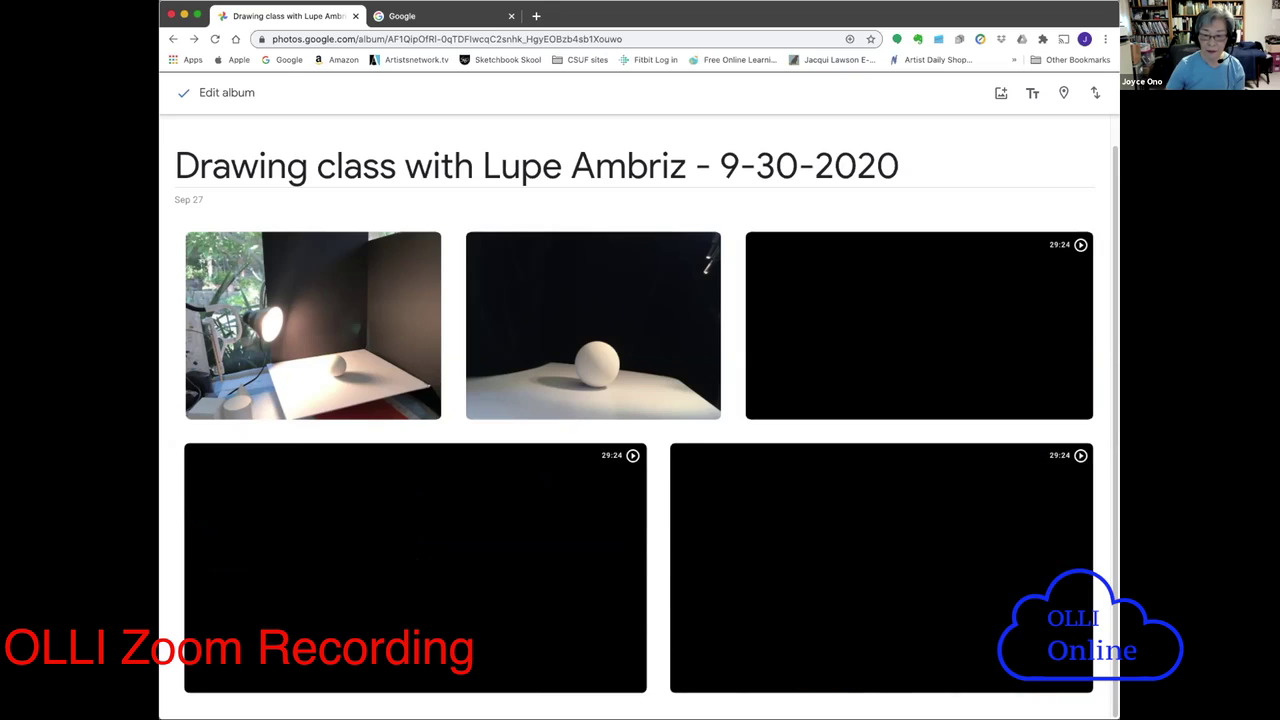
pyautogui.scroll(1, 1110, 632)
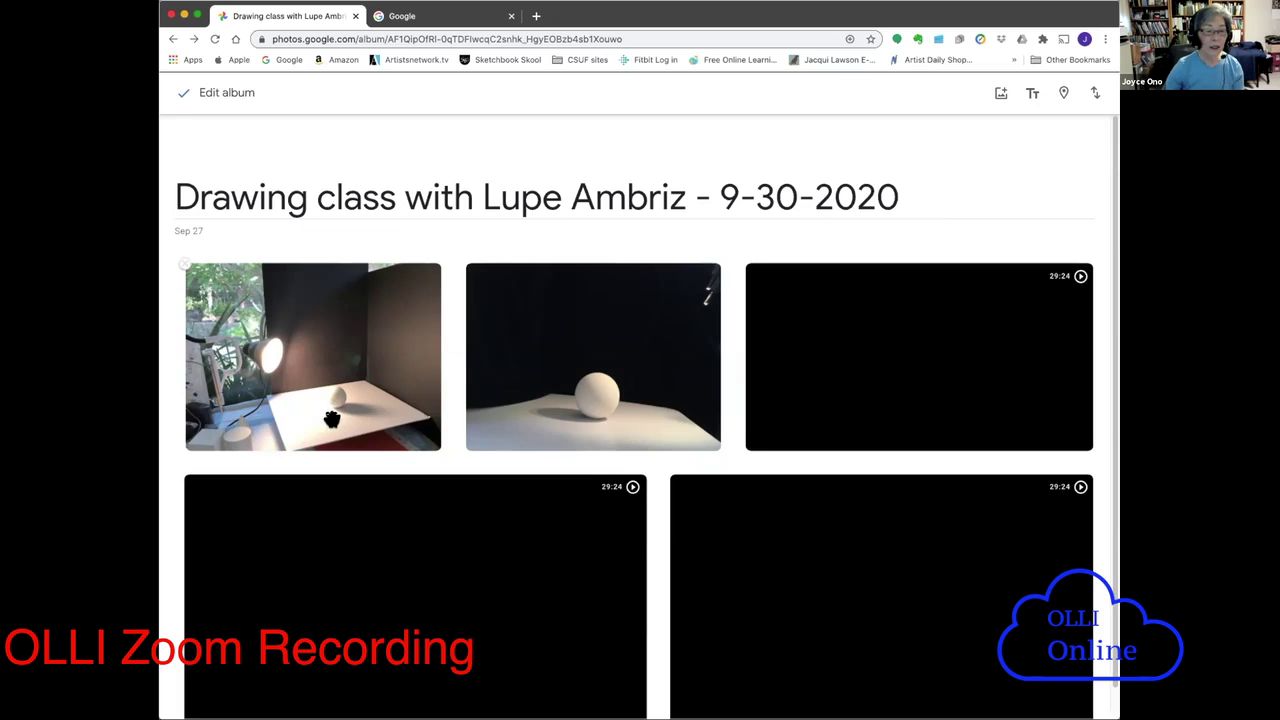
pyautogui.click(389, 386)
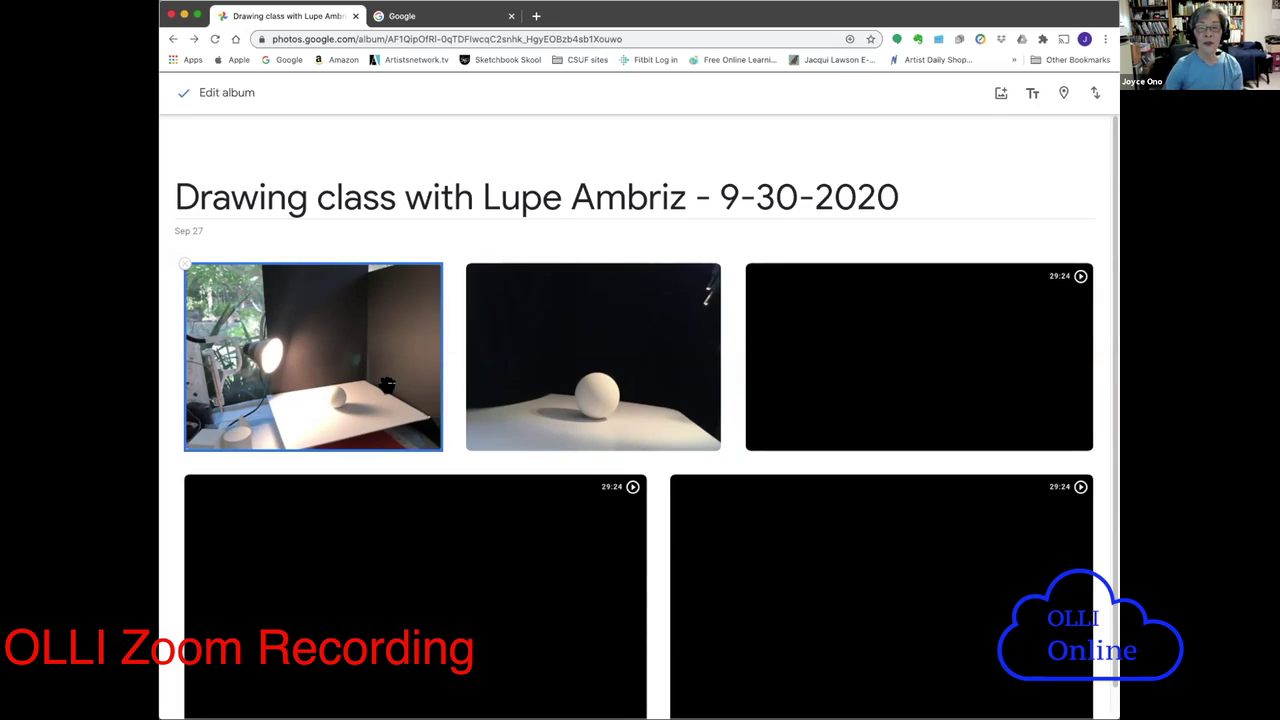
pyautogui.click(597, 207)
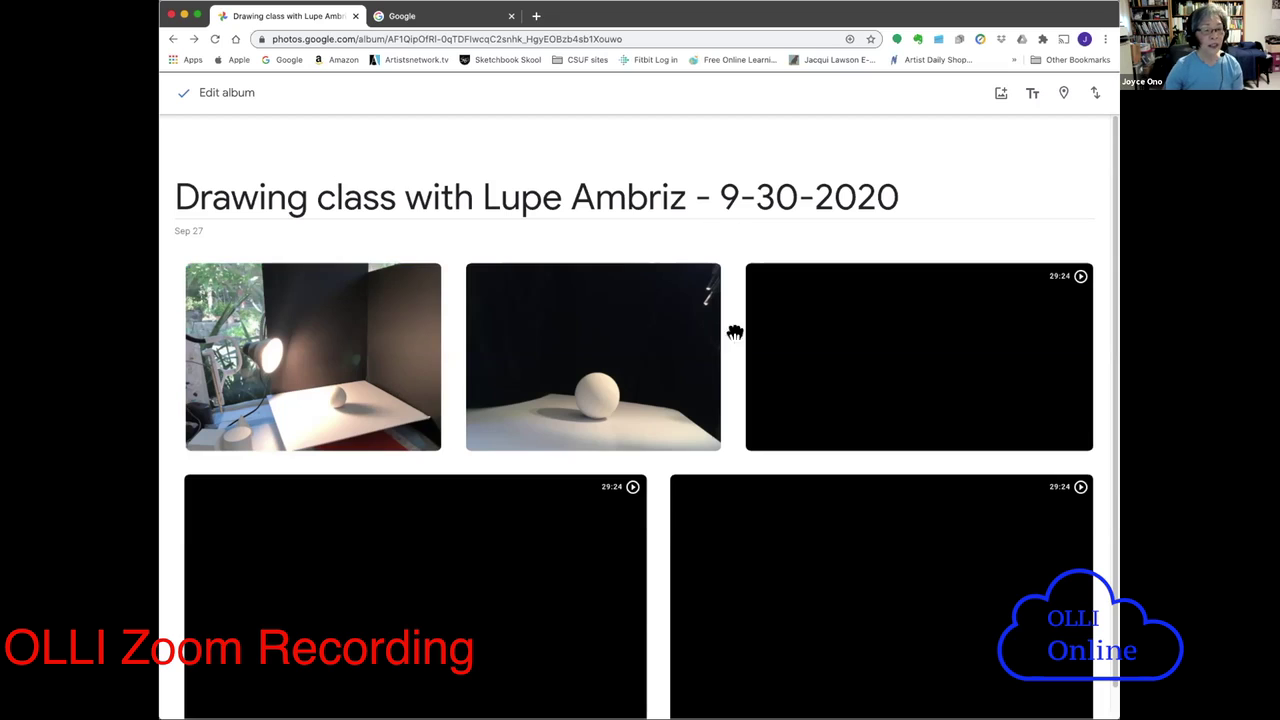
# - Exit Edit album and show the More options list with Set album cover and Delete album
pyautogui.click(181, 93)
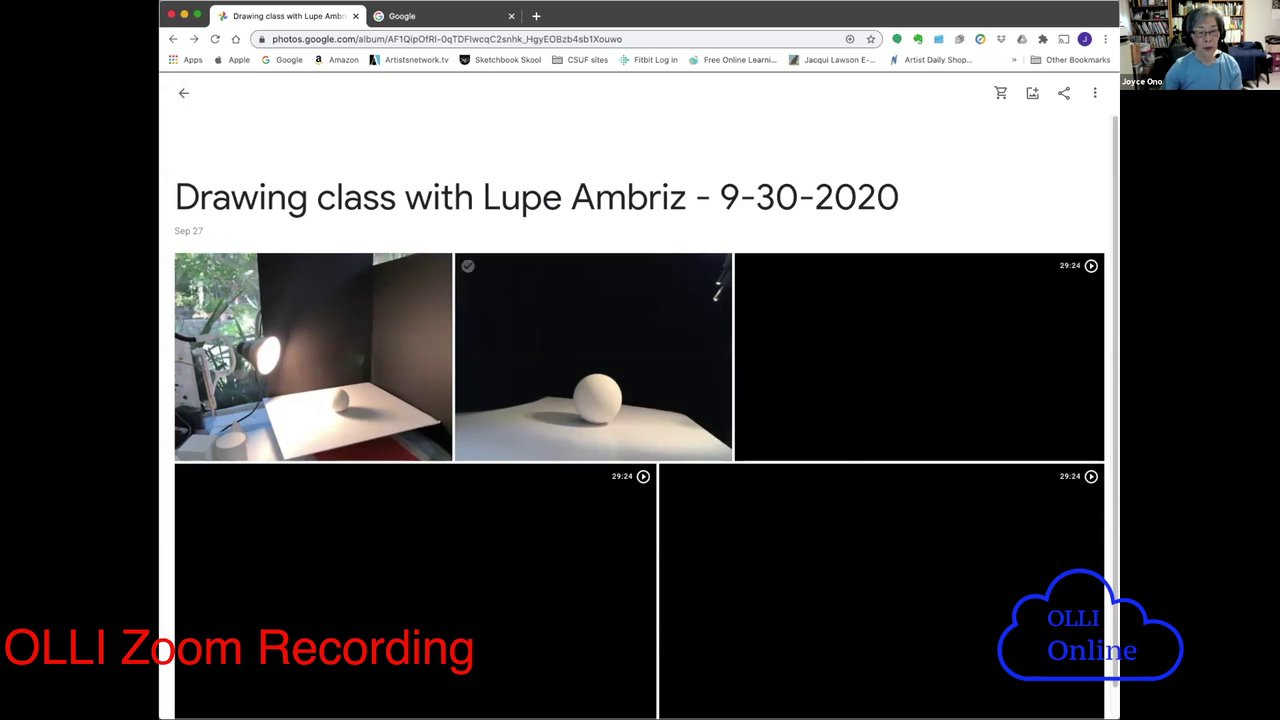
pyautogui.moveTo(948, 404)
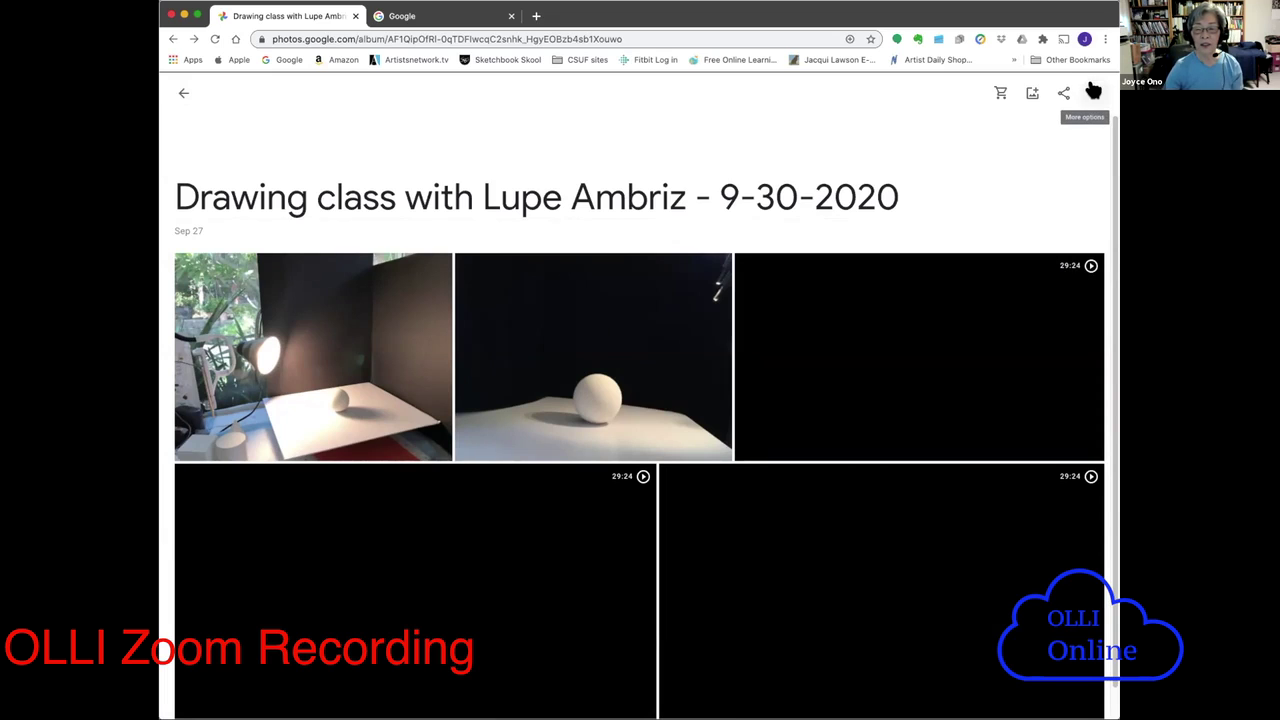
pyautogui.click(1094, 93)
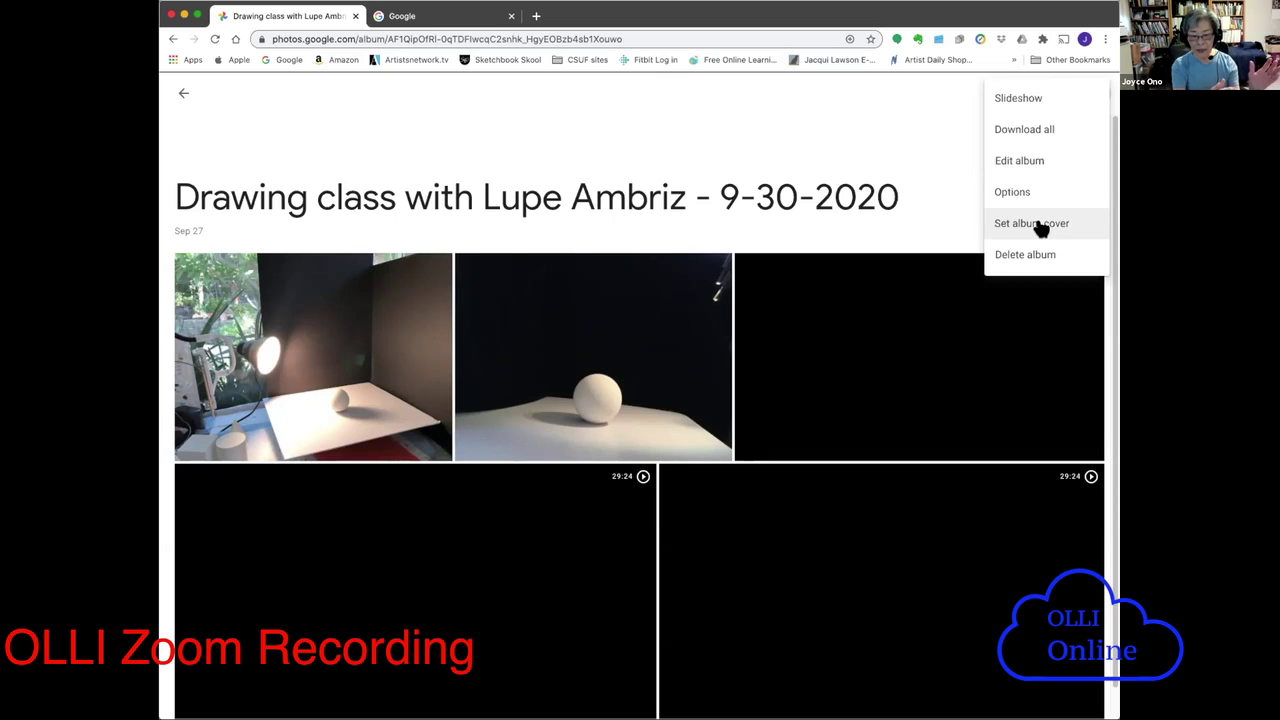
# - Set the white egg close-up as the drawing-class album cover, then go back to Albums
pyautogui.click(1040, 228)
pyautogui.click(428, 152)
pyautogui.click(432, 152)
pyautogui.click(408, 138)
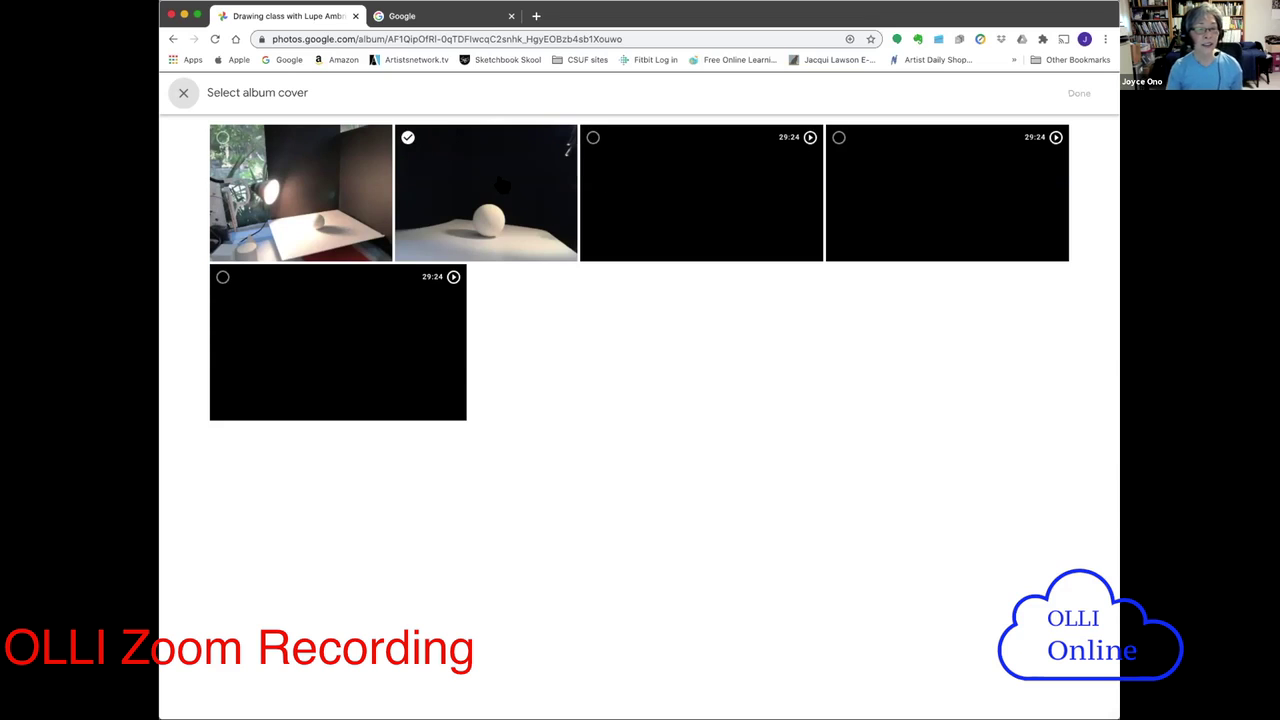
pyautogui.click(408, 138)
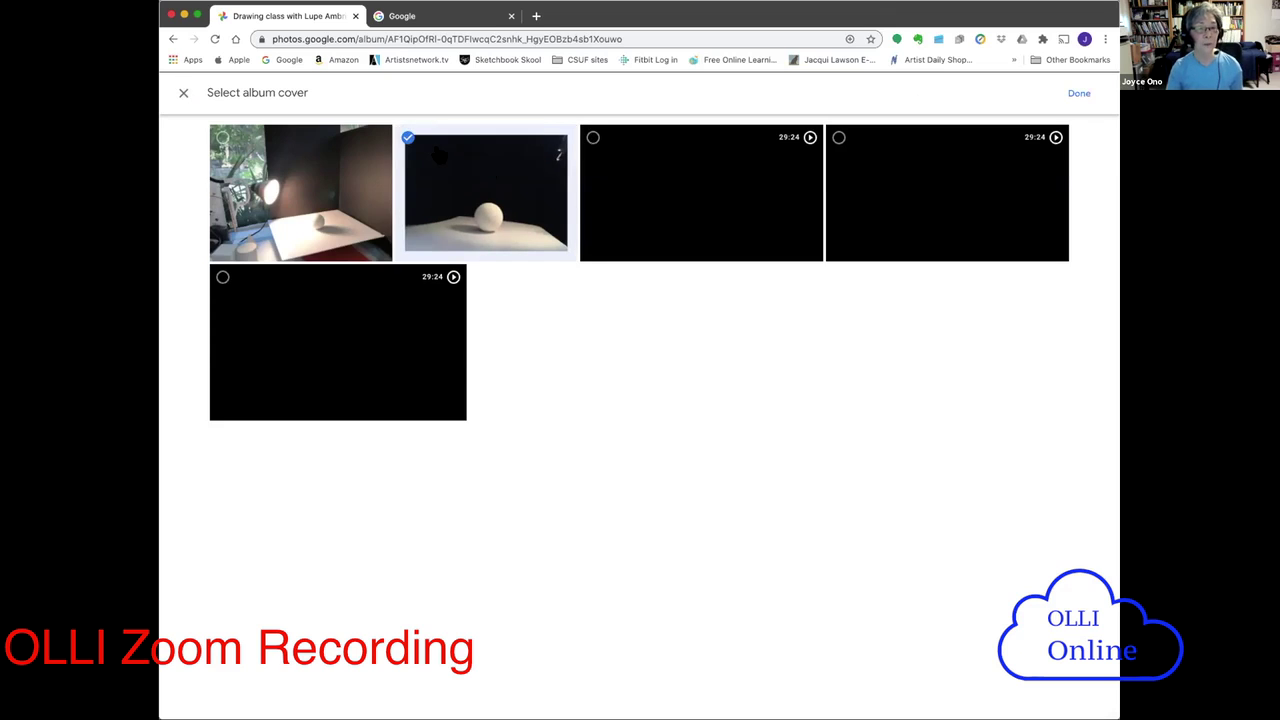
pyautogui.click(1078, 95)
pyautogui.click(1078, 95)
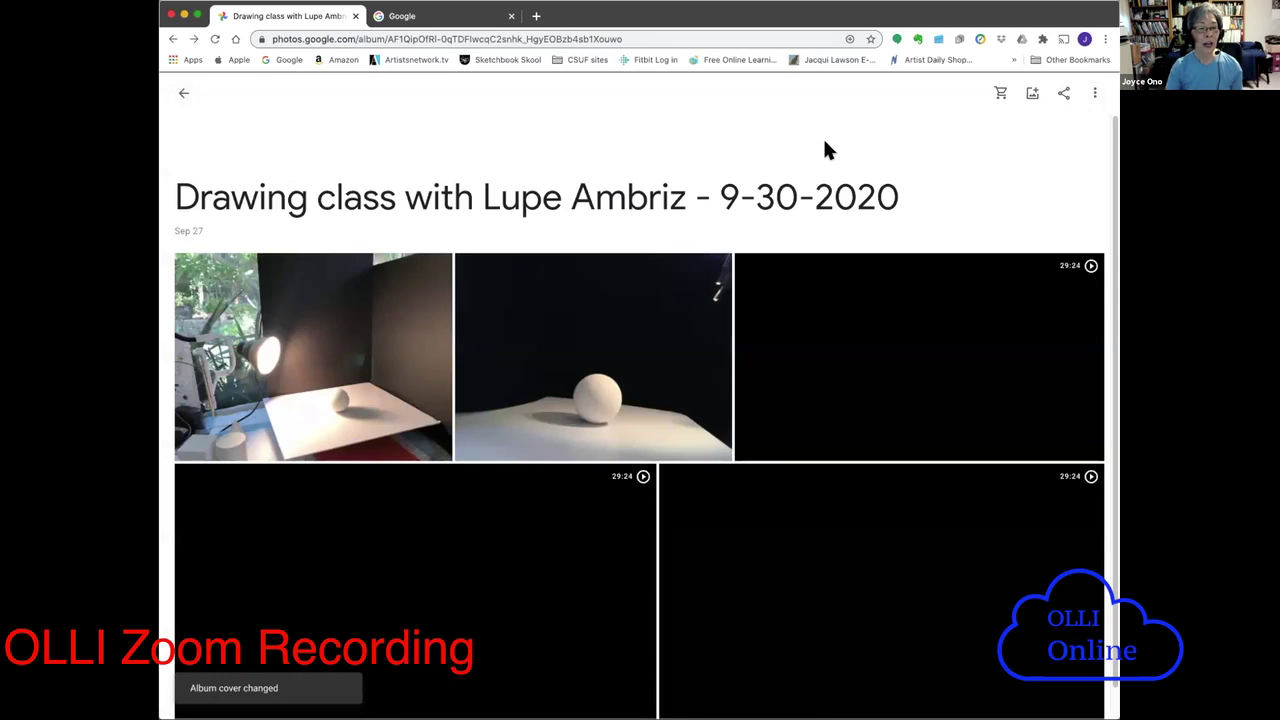
pyautogui.click(183, 96)
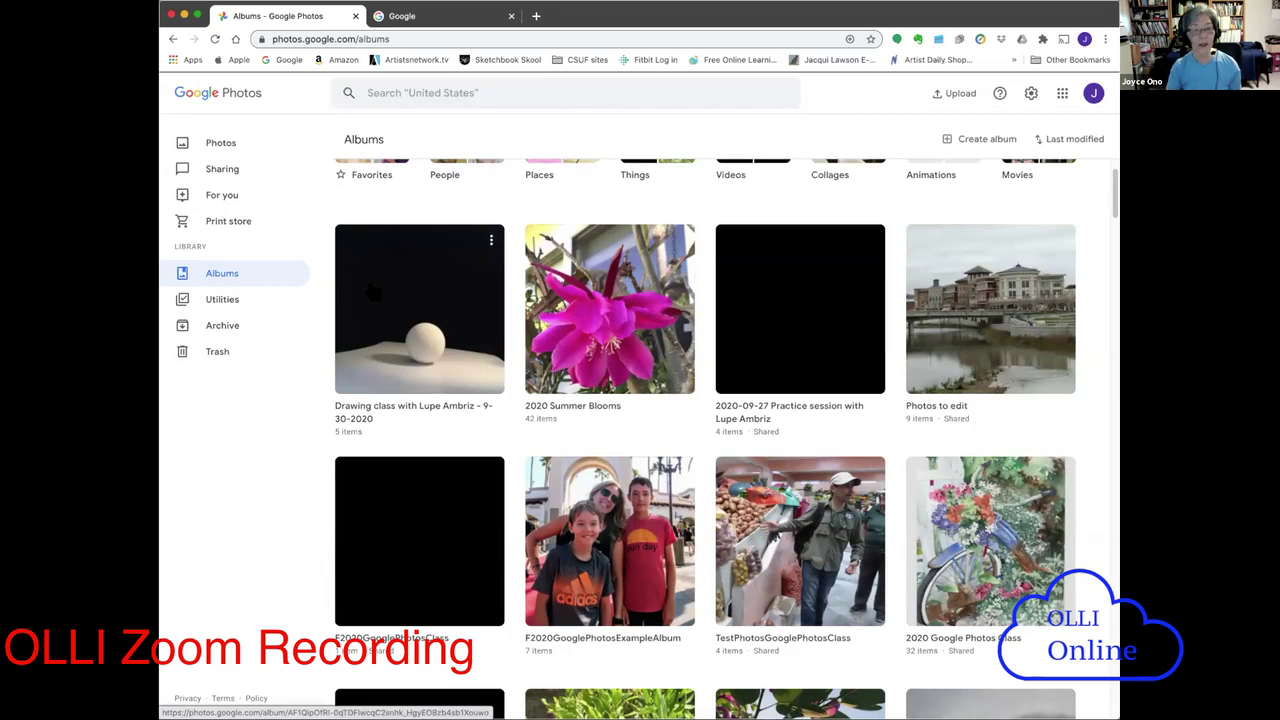
# - Reopen the Drawing class album and choose Options from its three-dot menu
pyautogui.click(376, 292)
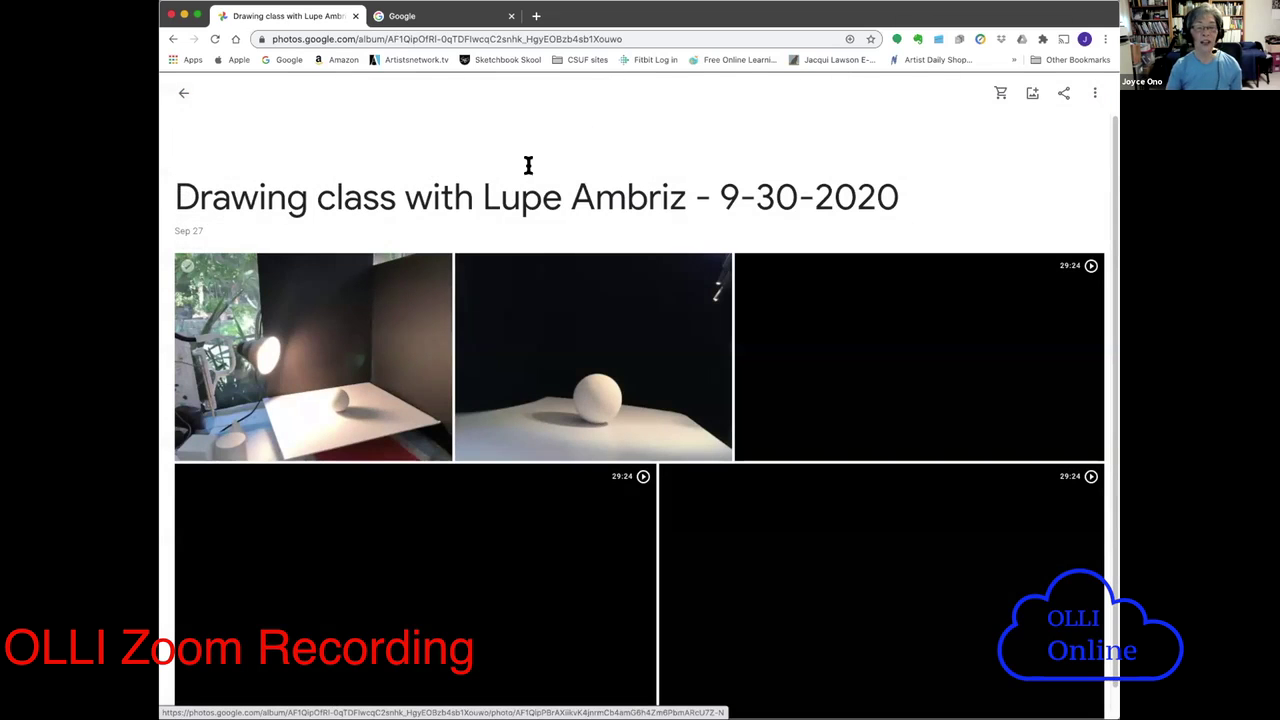
pyautogui.click(1093, 95)
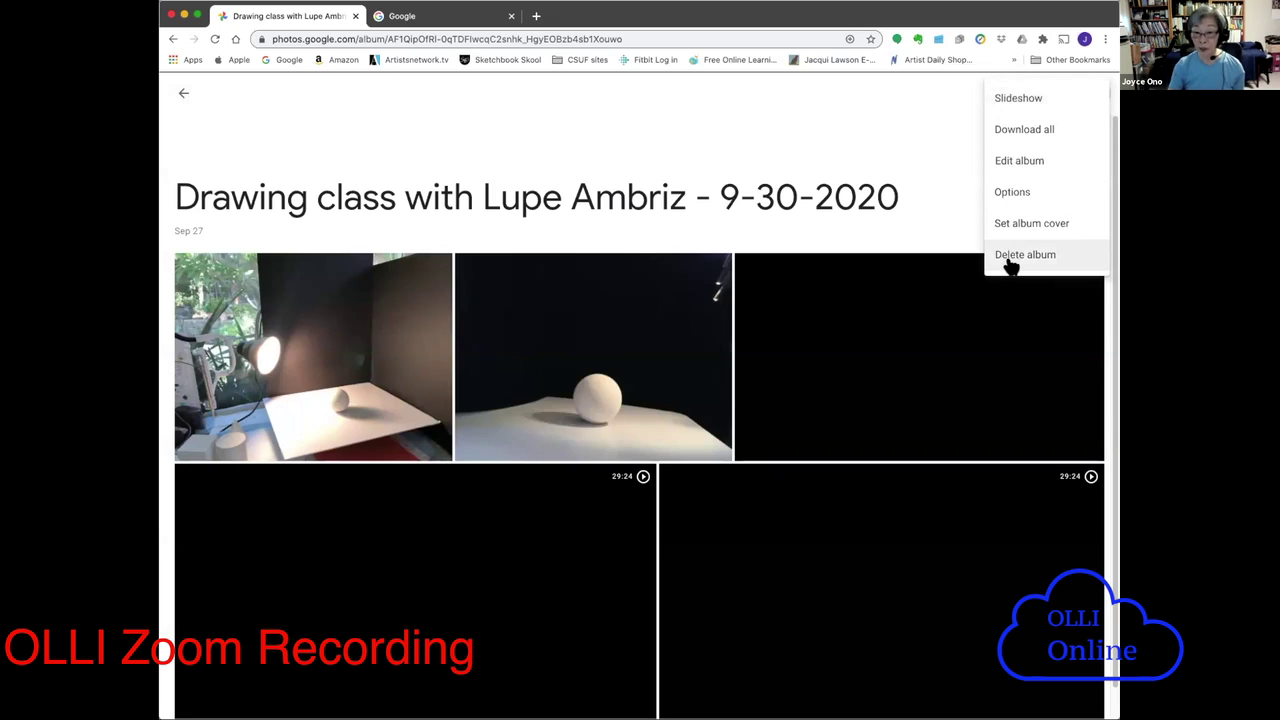
pyautogui.click(1004, 192)
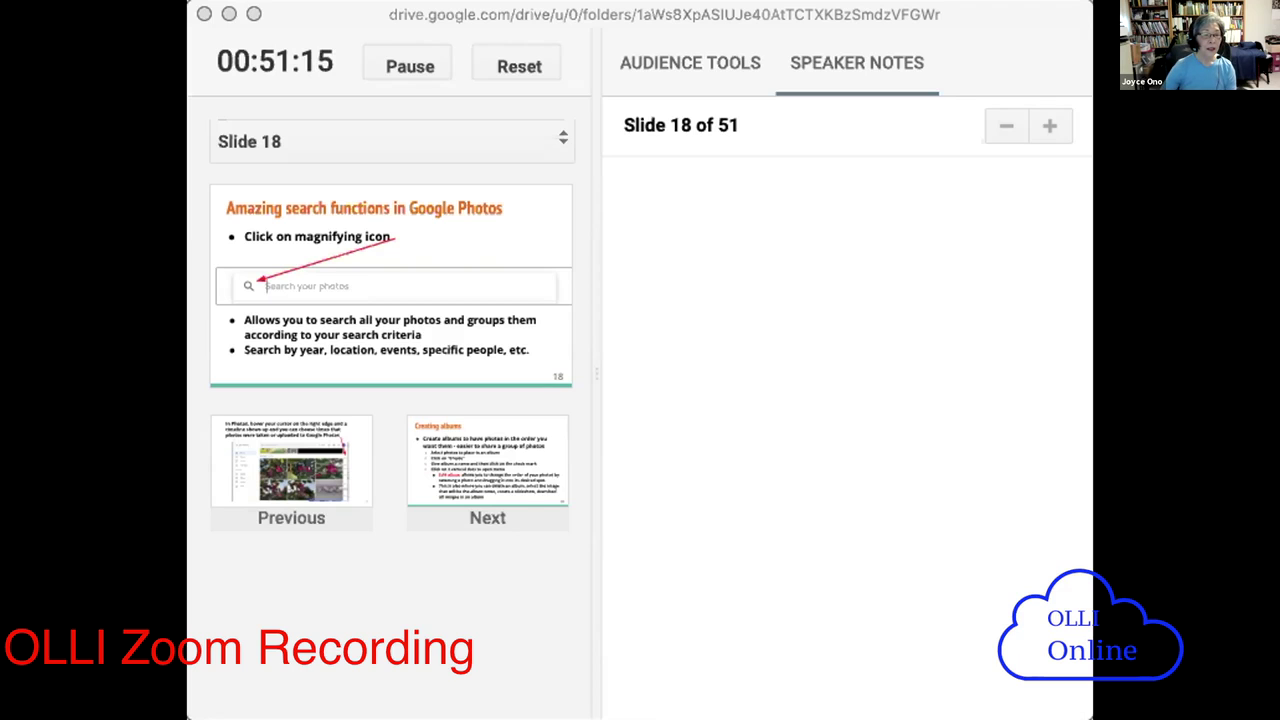
# - Advance the slides from 18 to slide 23 on adding an album title
pyautogui.press('Right')
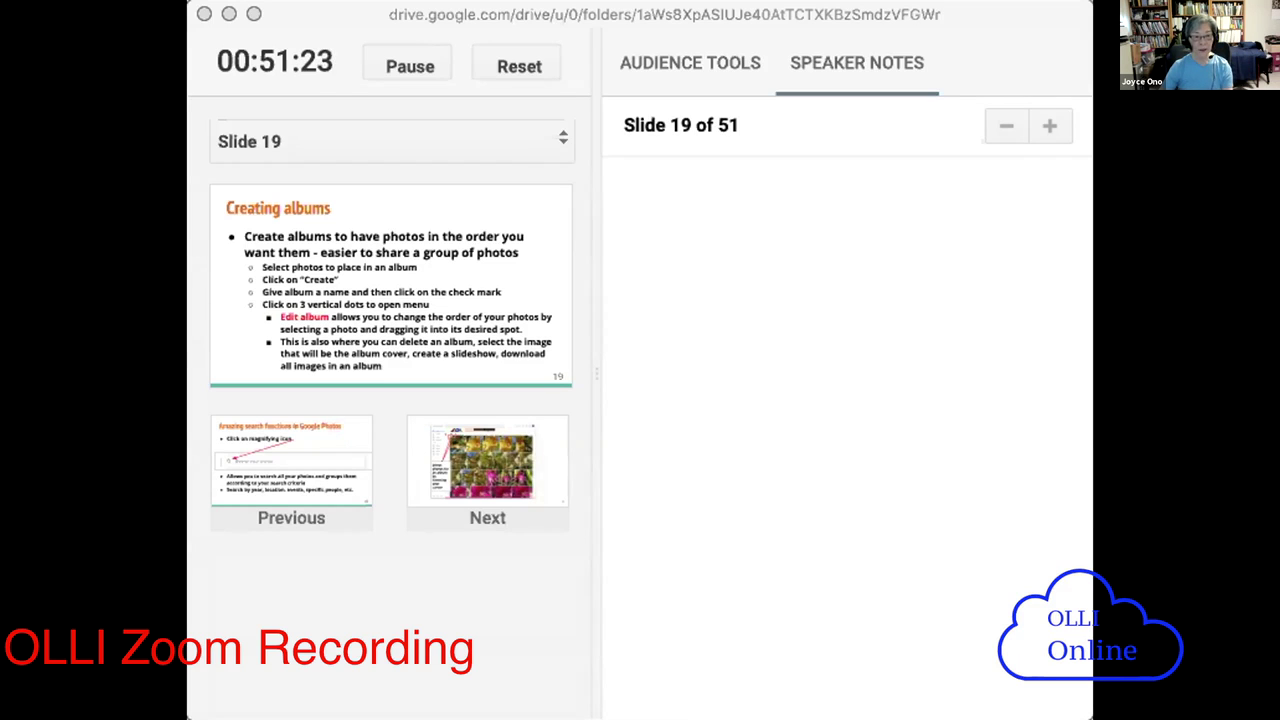
pyautogui.press('Right')
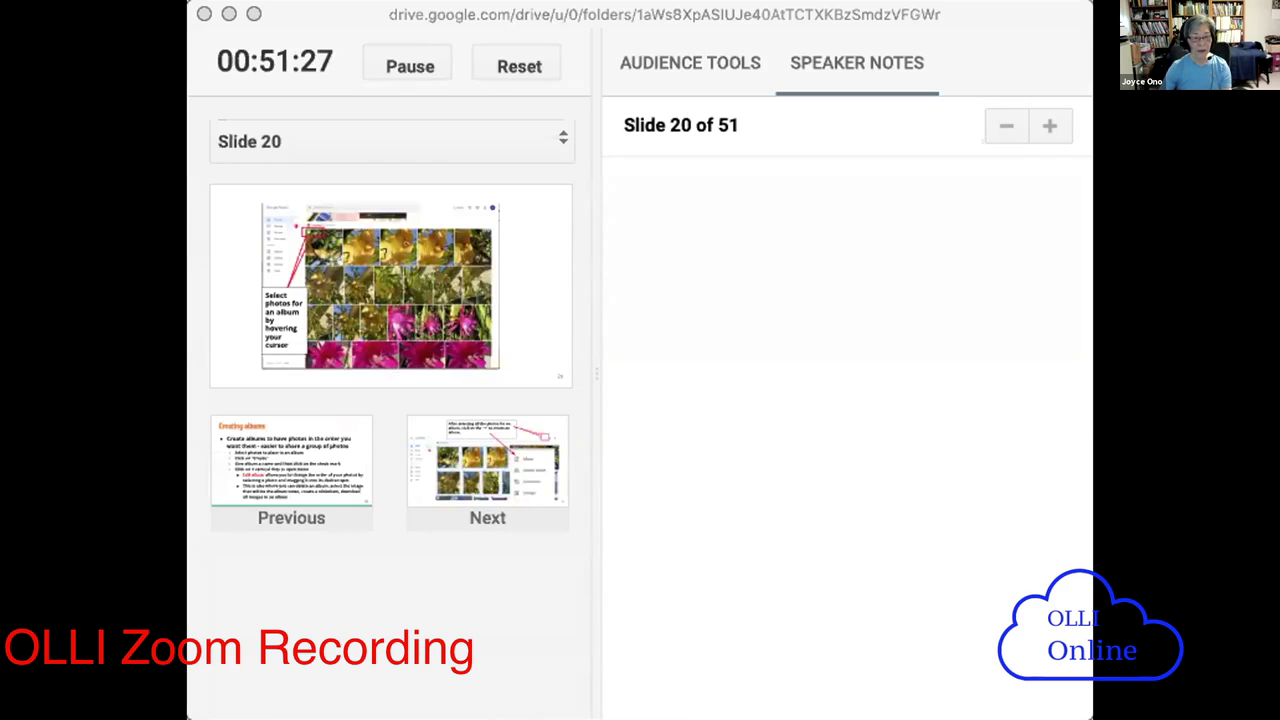
pyautogui.press('Right')
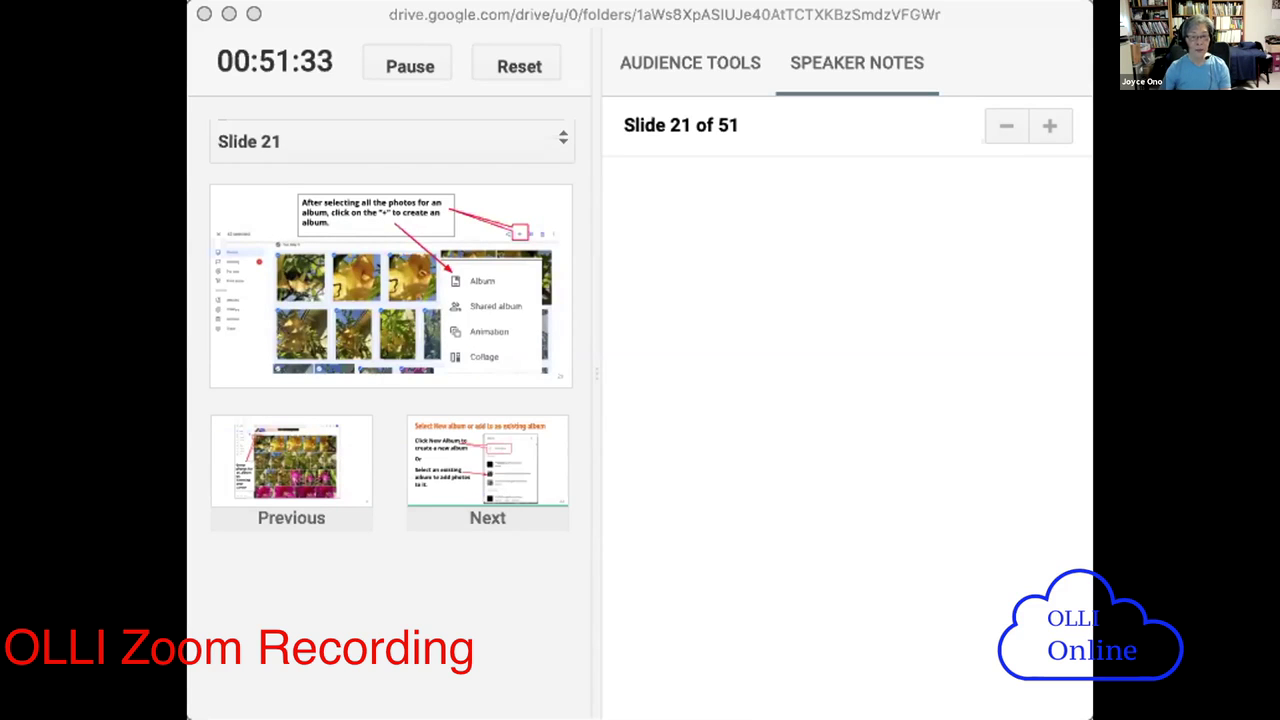
pyautogui.press('Right')
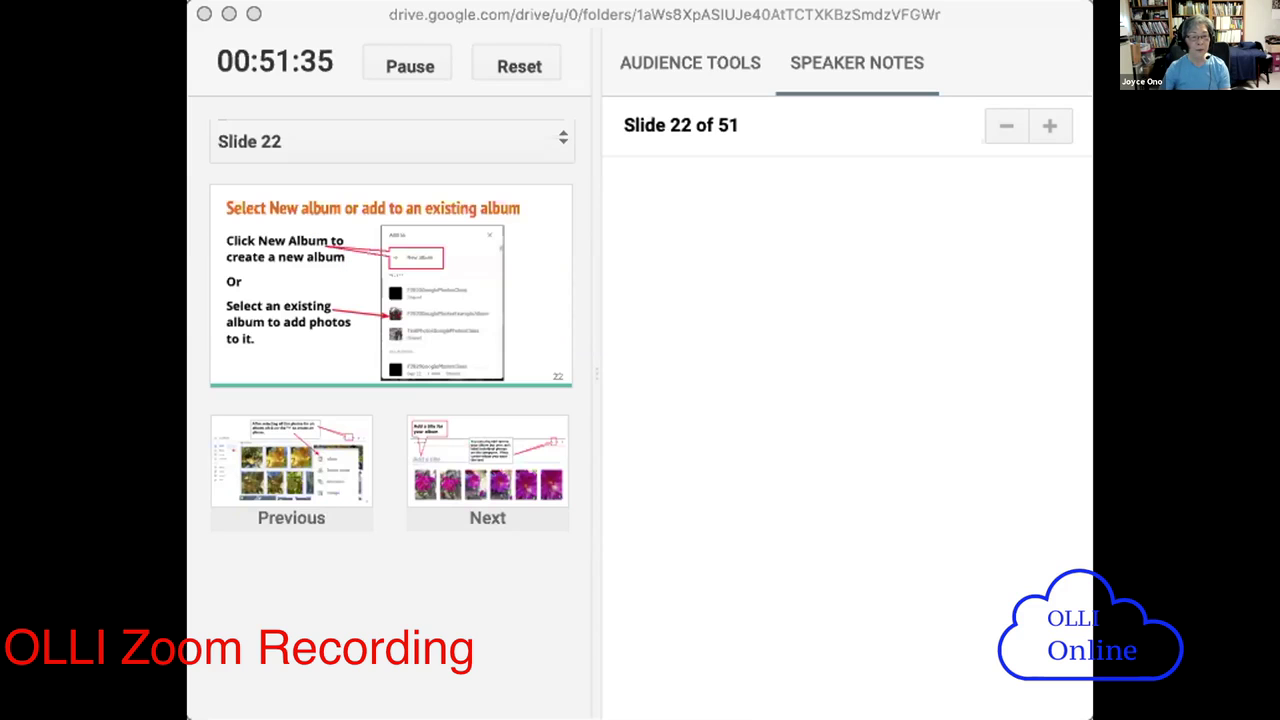
pyautogui.press('Right')
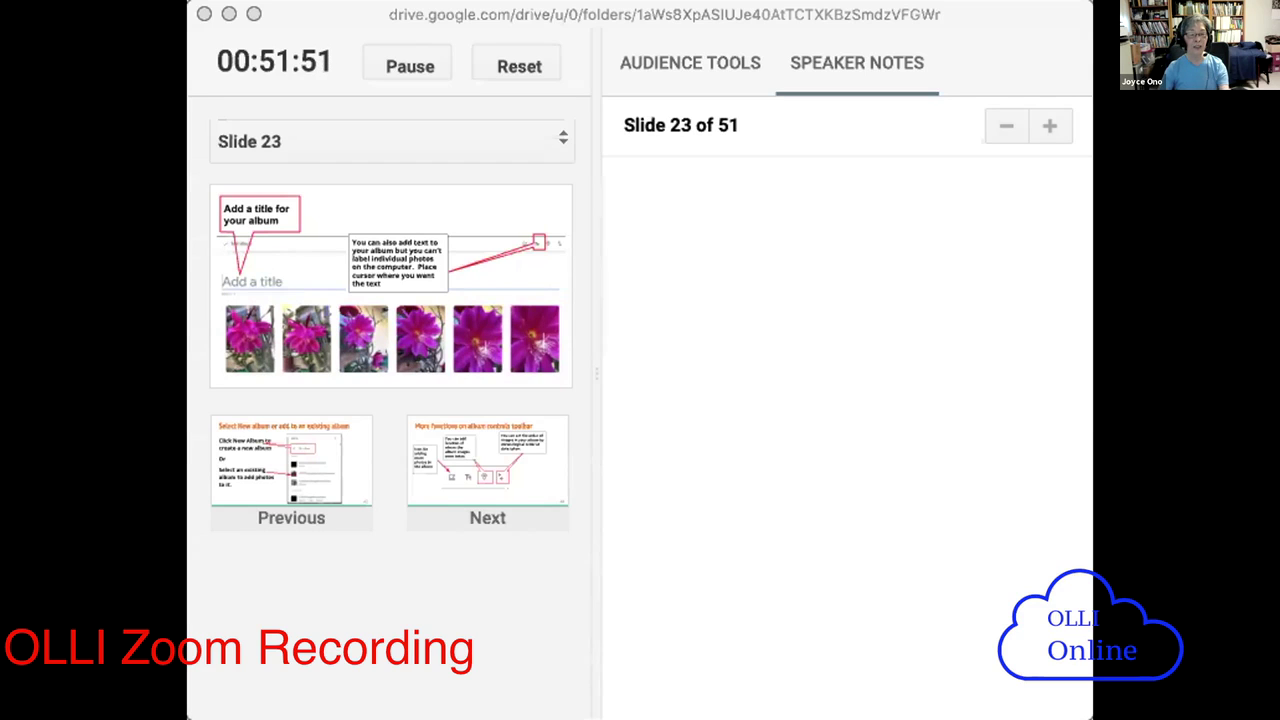
# - Step to slide 26 and back to slide 25 on album sharing, then switch to Google Photos
pyautogui.press('Right')
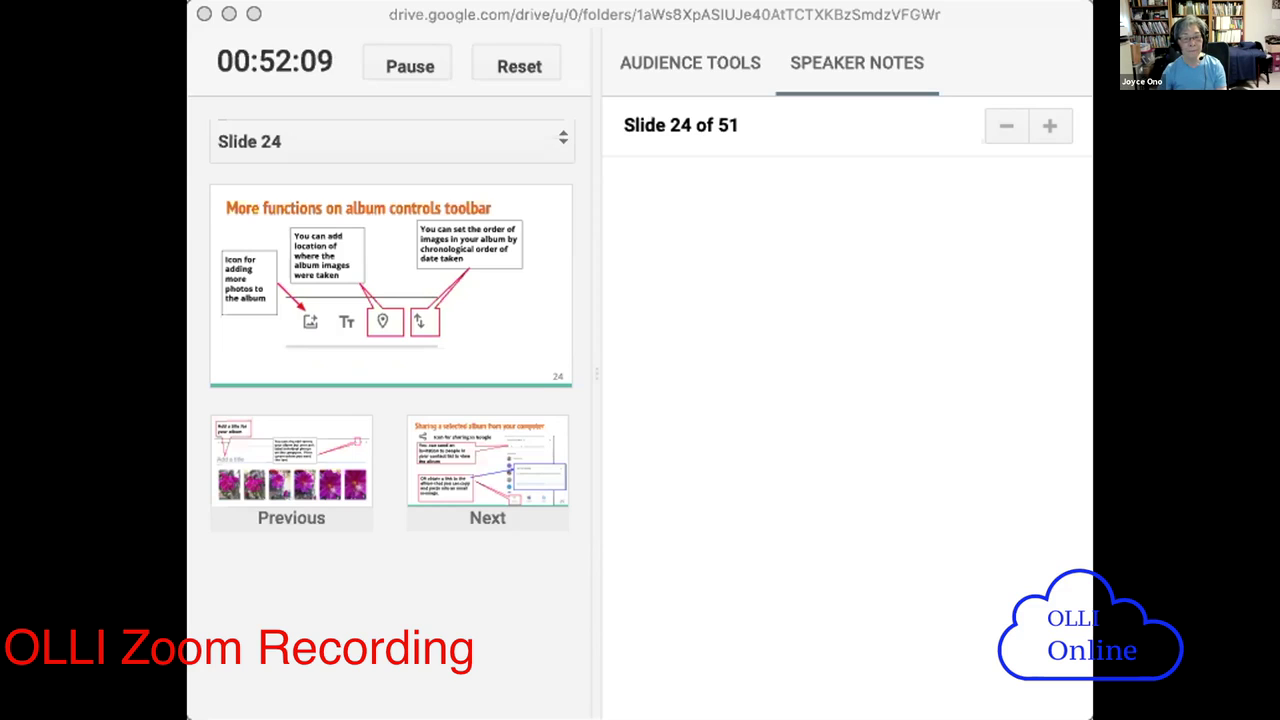
pyautogui.press('Right')
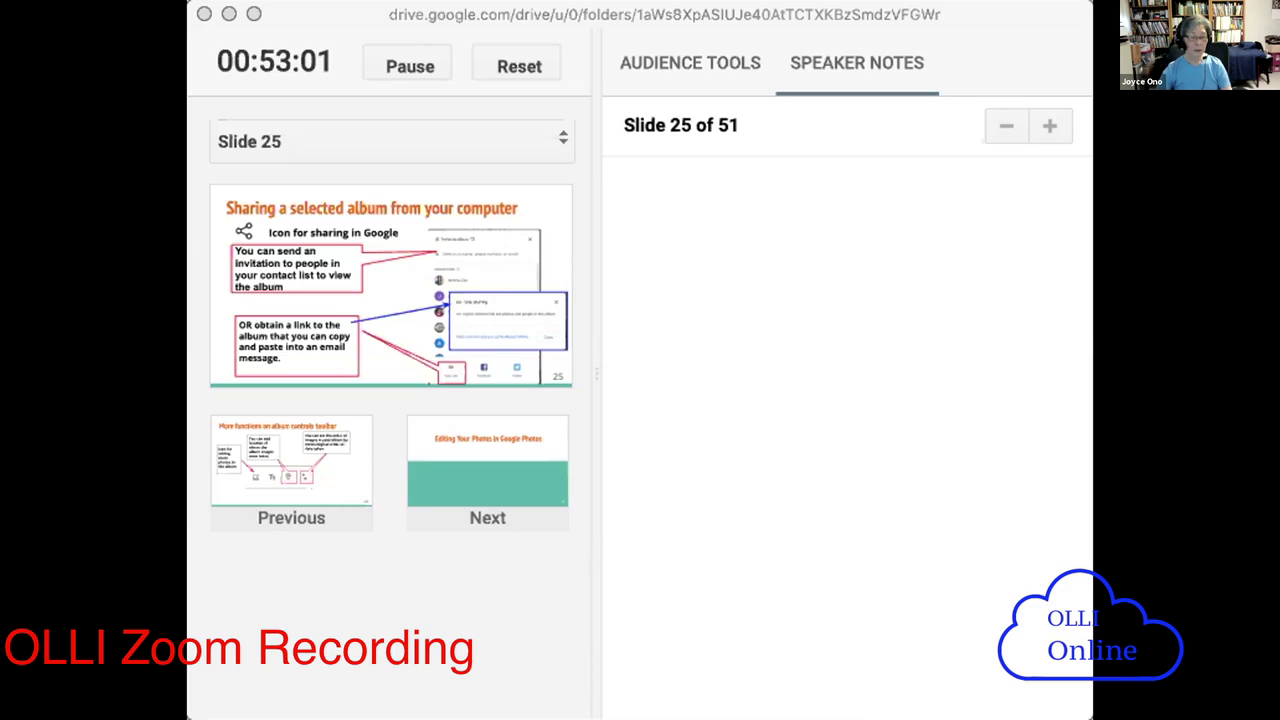
pyautogui.press('Right')
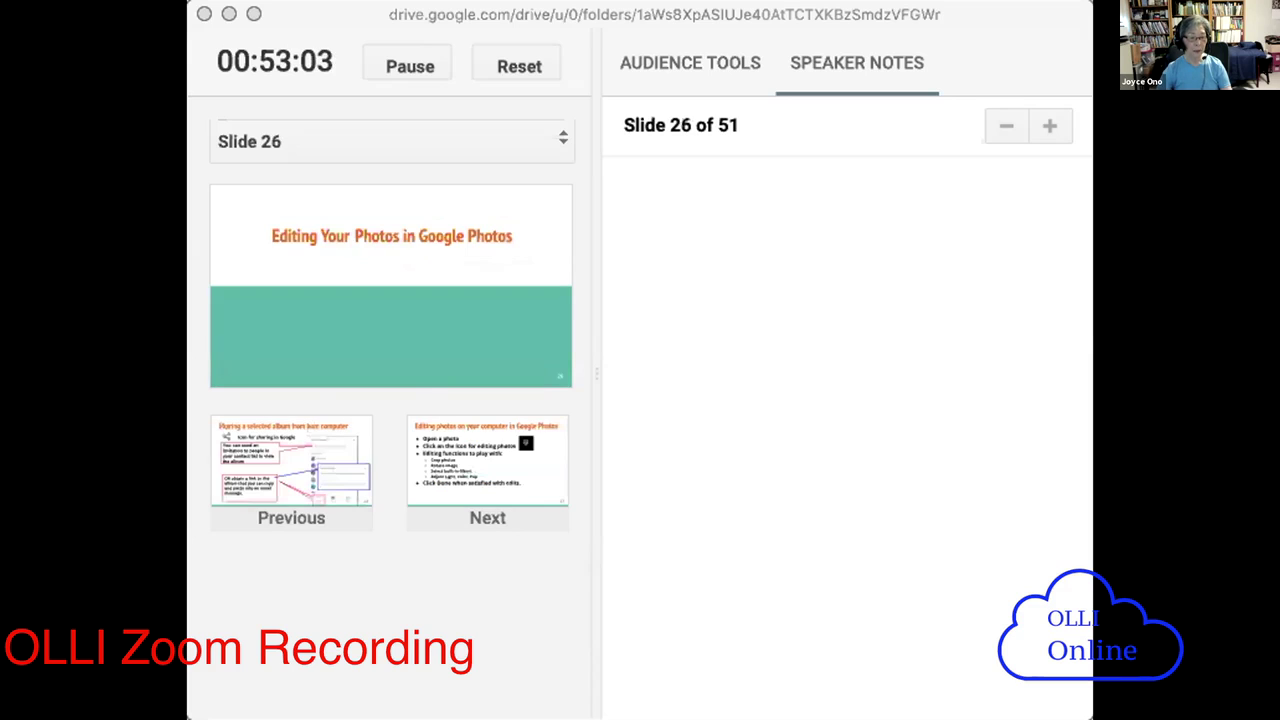
pyautogui.press('Left')
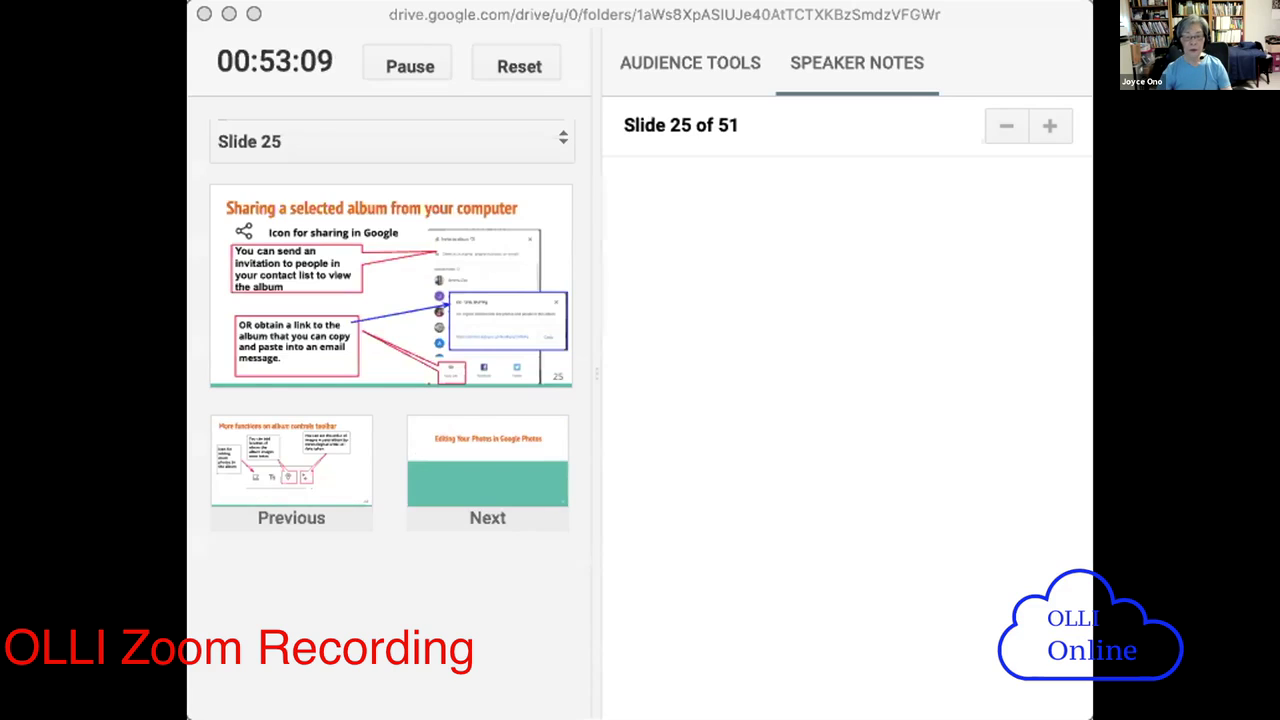
pyautogui.press('super+grave')
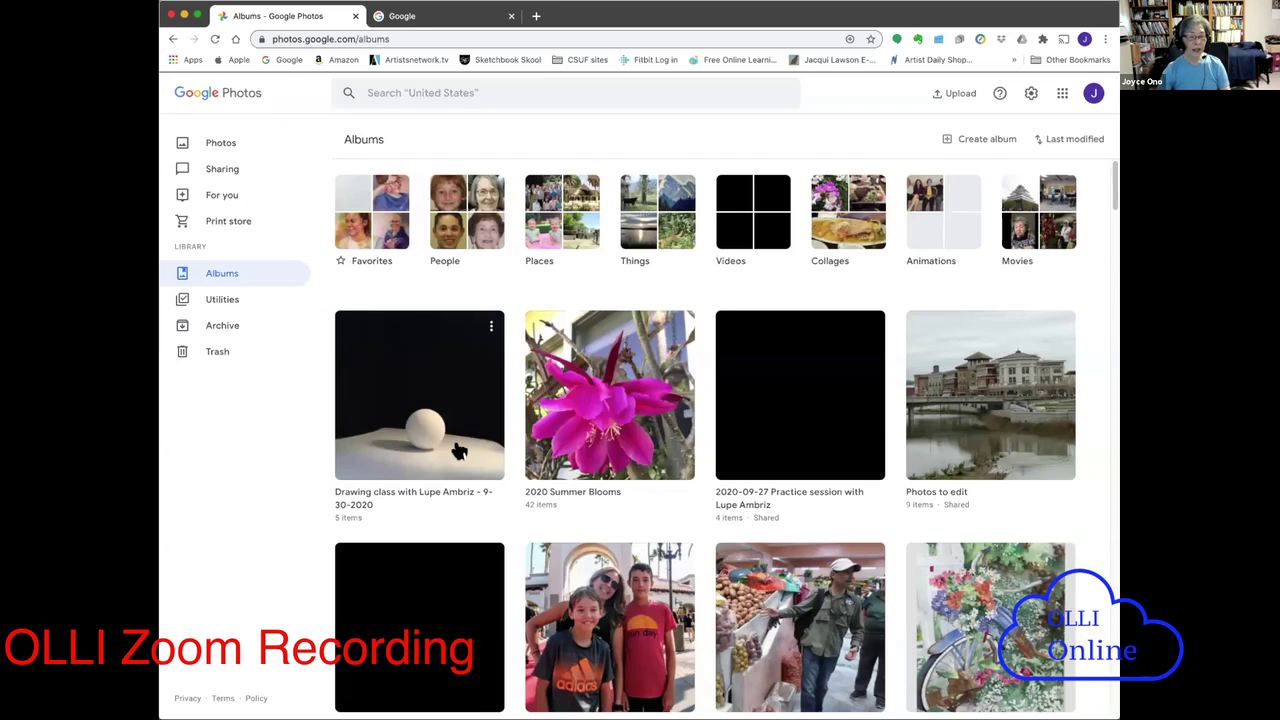
# - Open the Drawing class album's sharing options and choose to share it by link
pyautogui.click(445, 440)
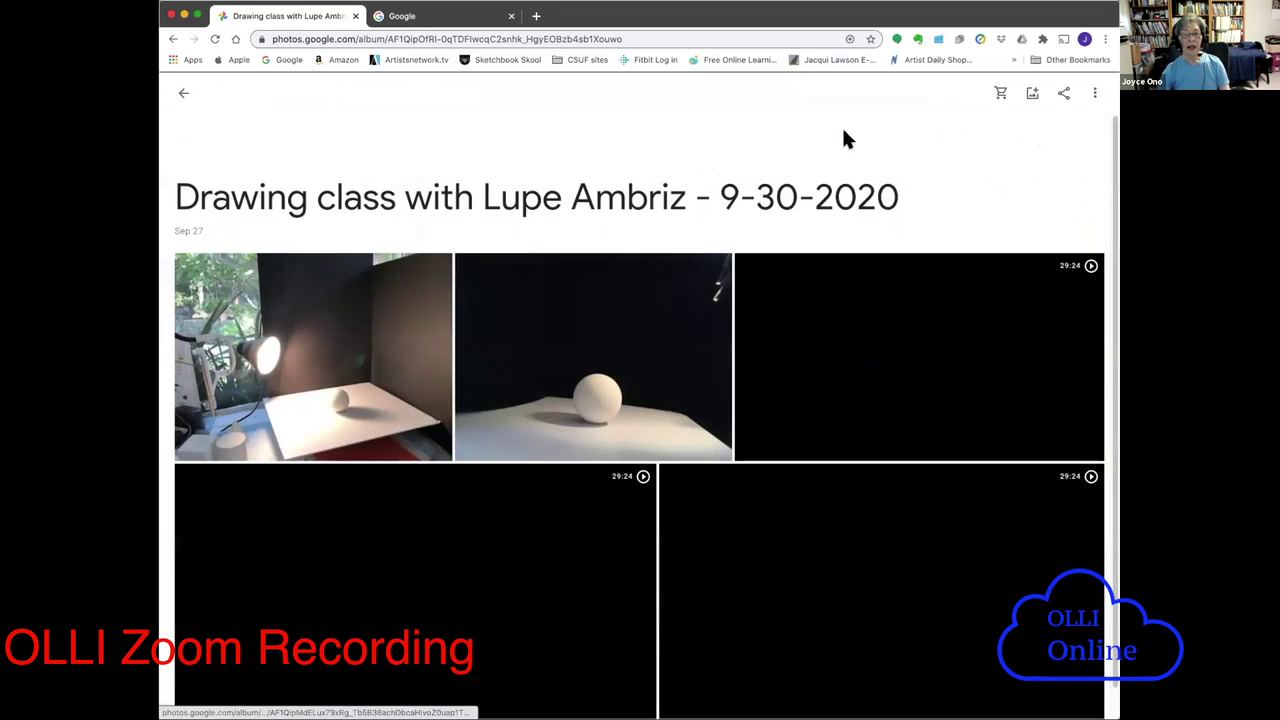
pyautogui.click(1064, 94)
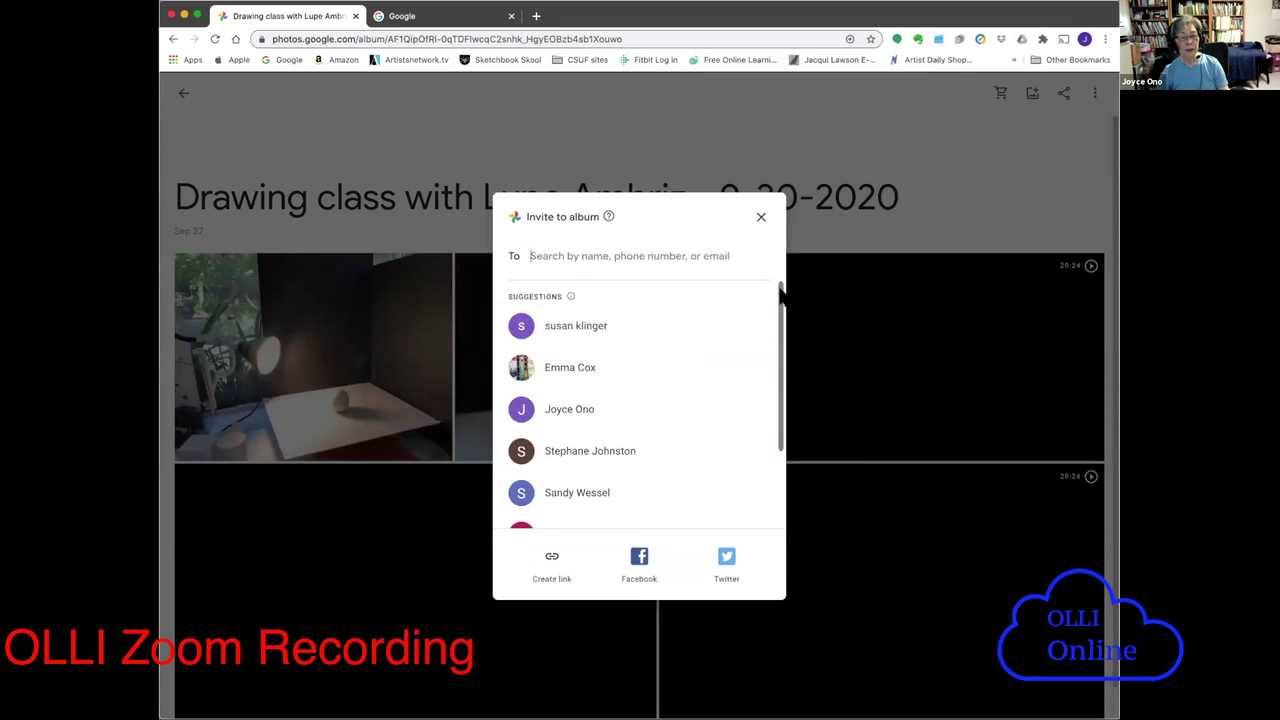
pyautogui.moveTo(777, 287); pyautogui.dragTo(774, 357)
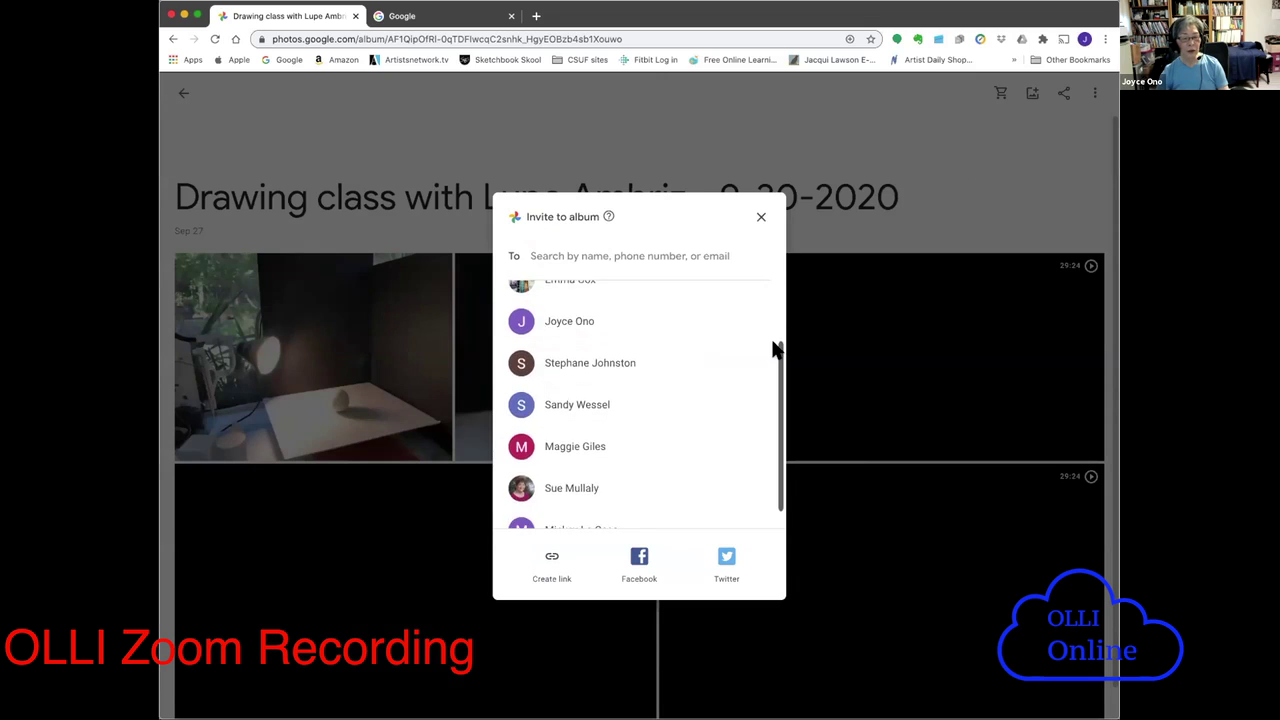
pyautogui.scroll(3, 774, 349)
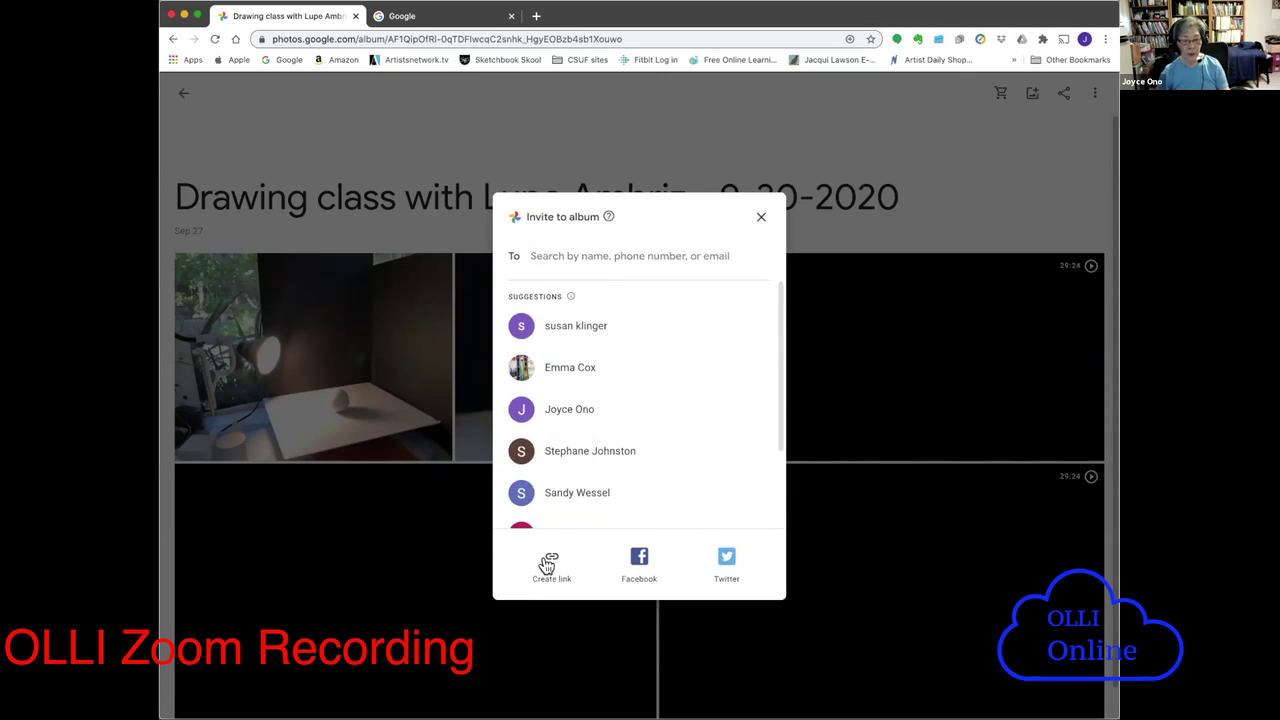
pyautogui.click(552, 563)
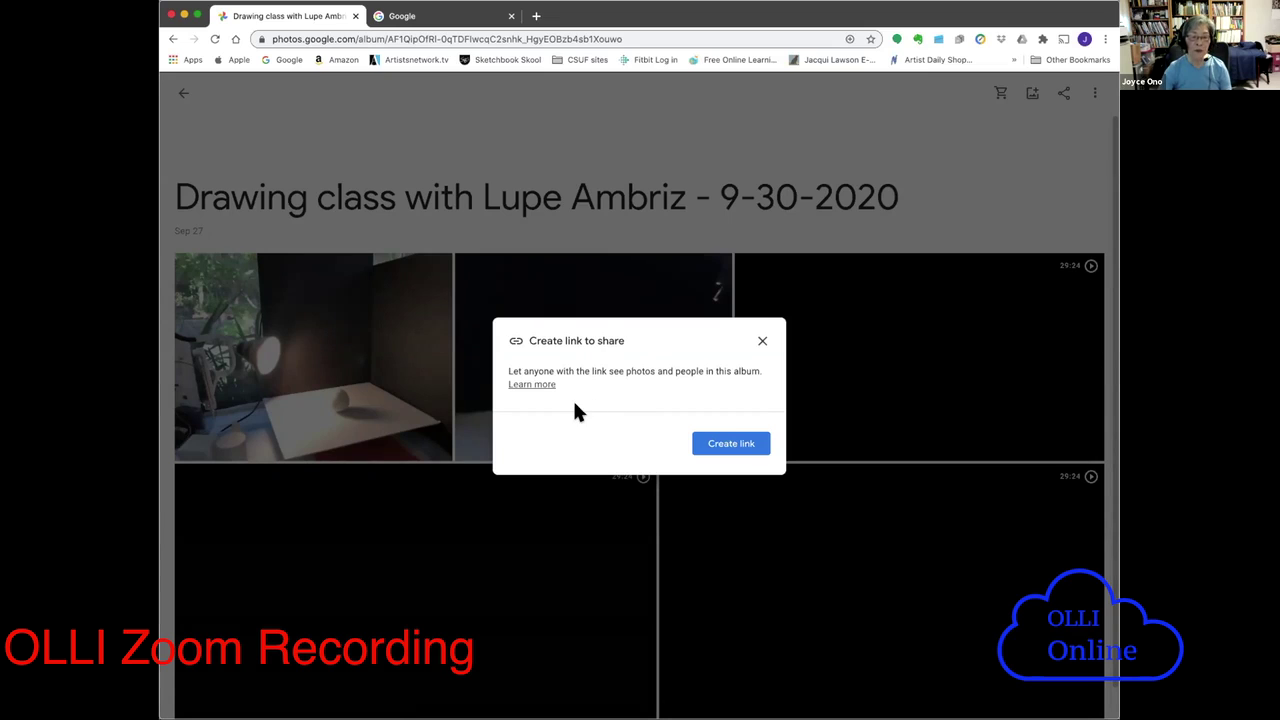
# - Generate the drawing-class album's shareable link and copy it
pyautogui.click(729, 443)
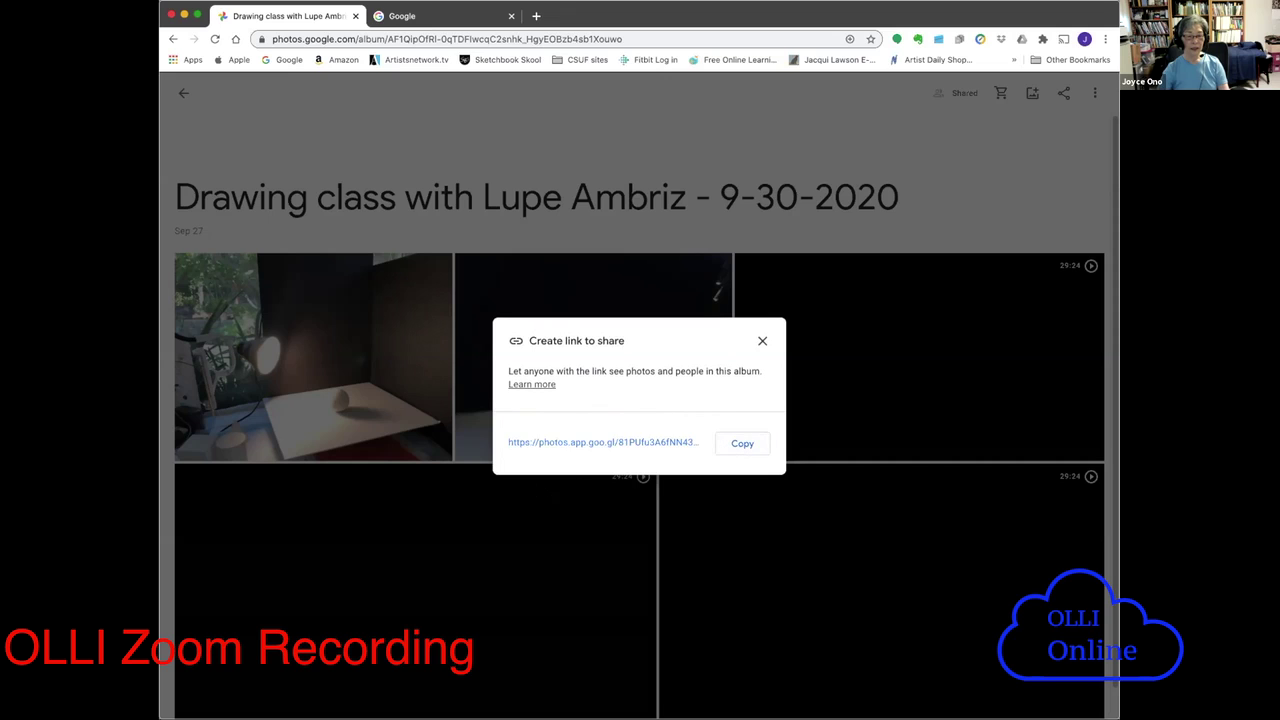
pyautogui.click(742, 443)
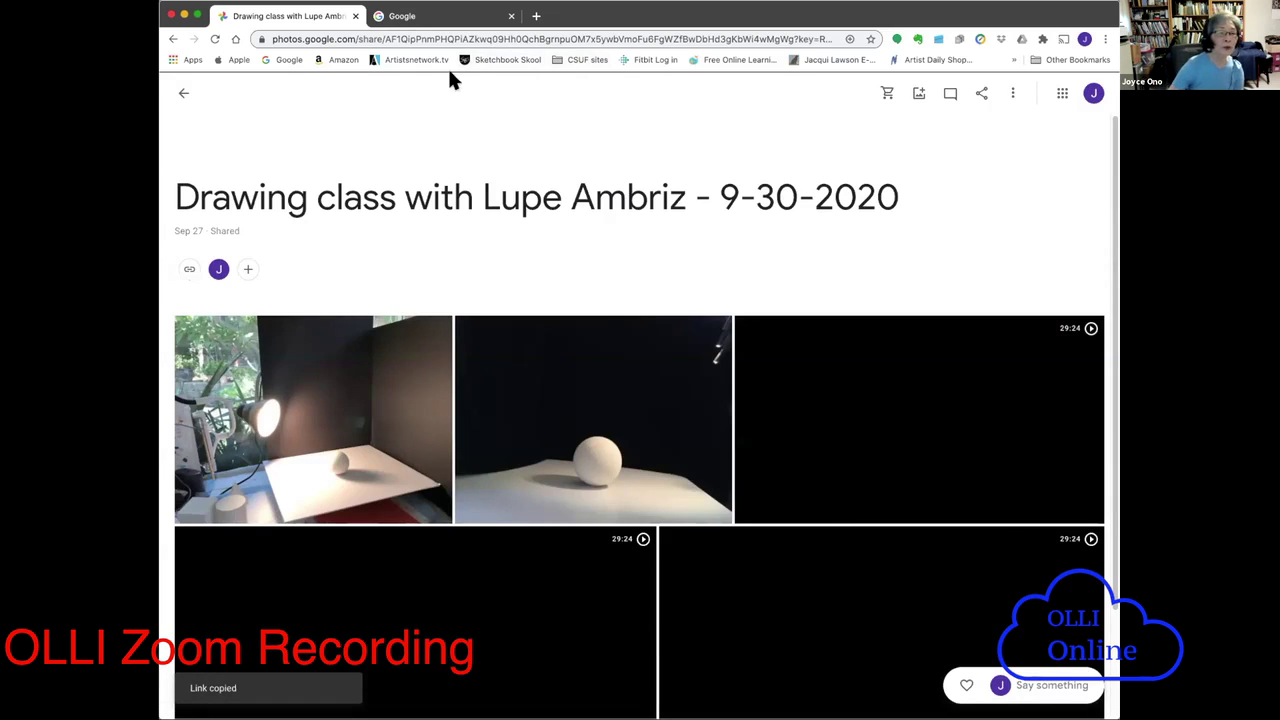
# - Switch to the personal Google account, open its Gmail and start a new message
pyautogui.click(403, 18)
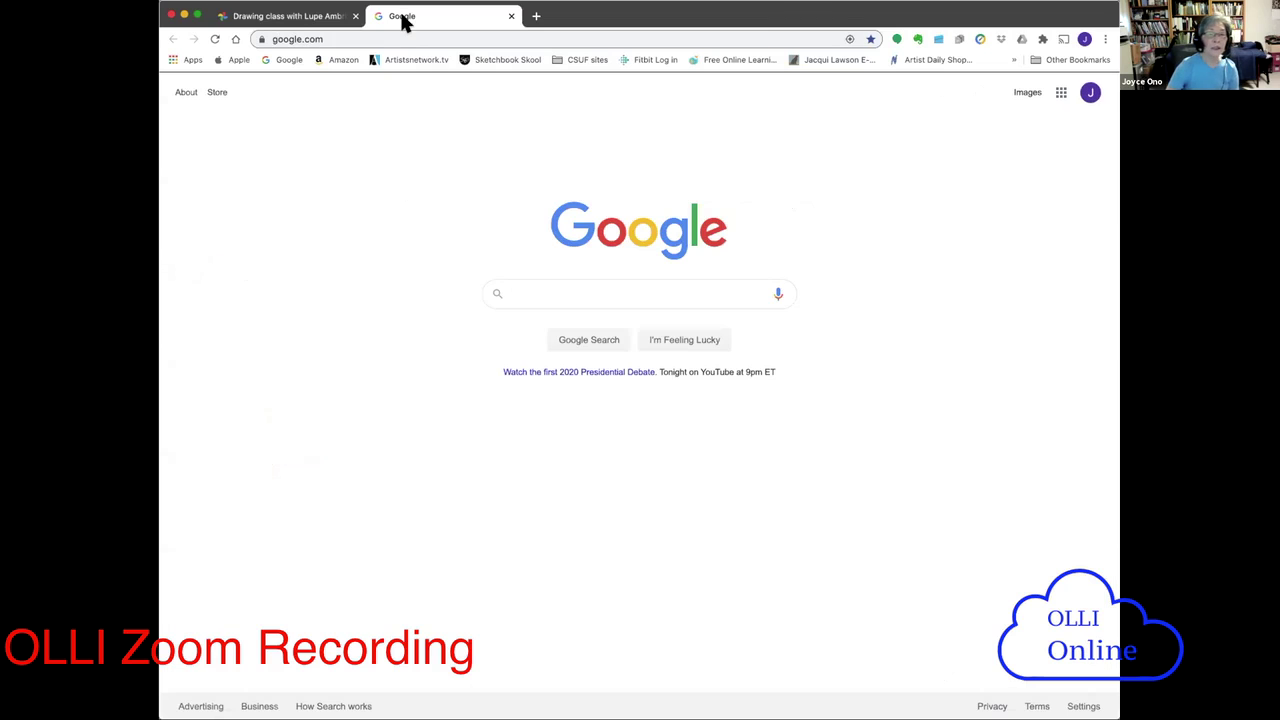
pyautogui.click(1090, 92)
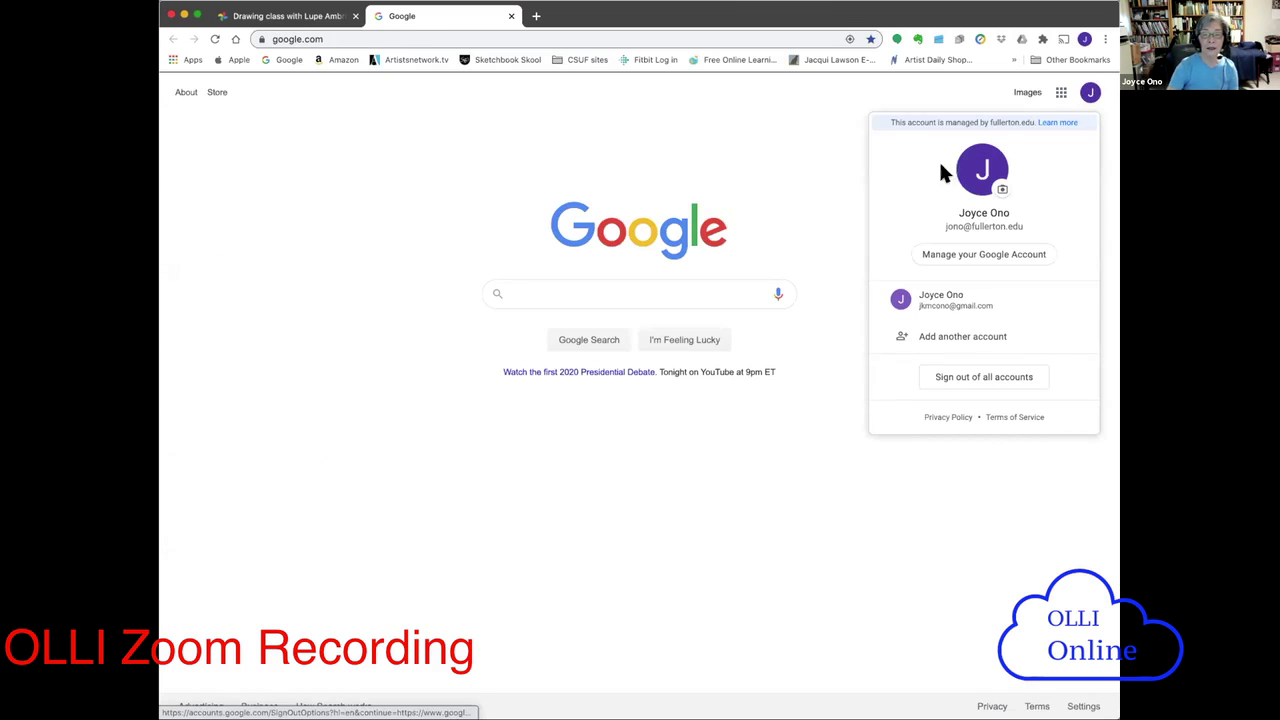
pyautogui.click(910, 299)
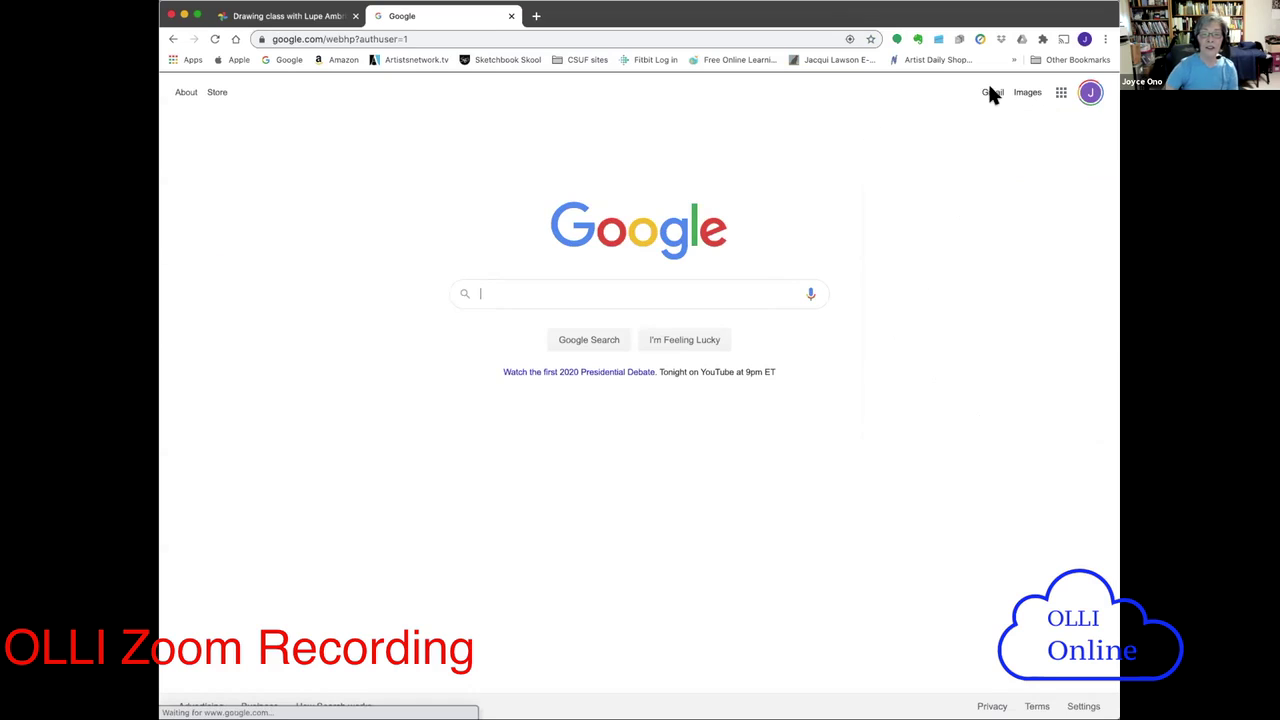
pyautogui.click(992, 94)
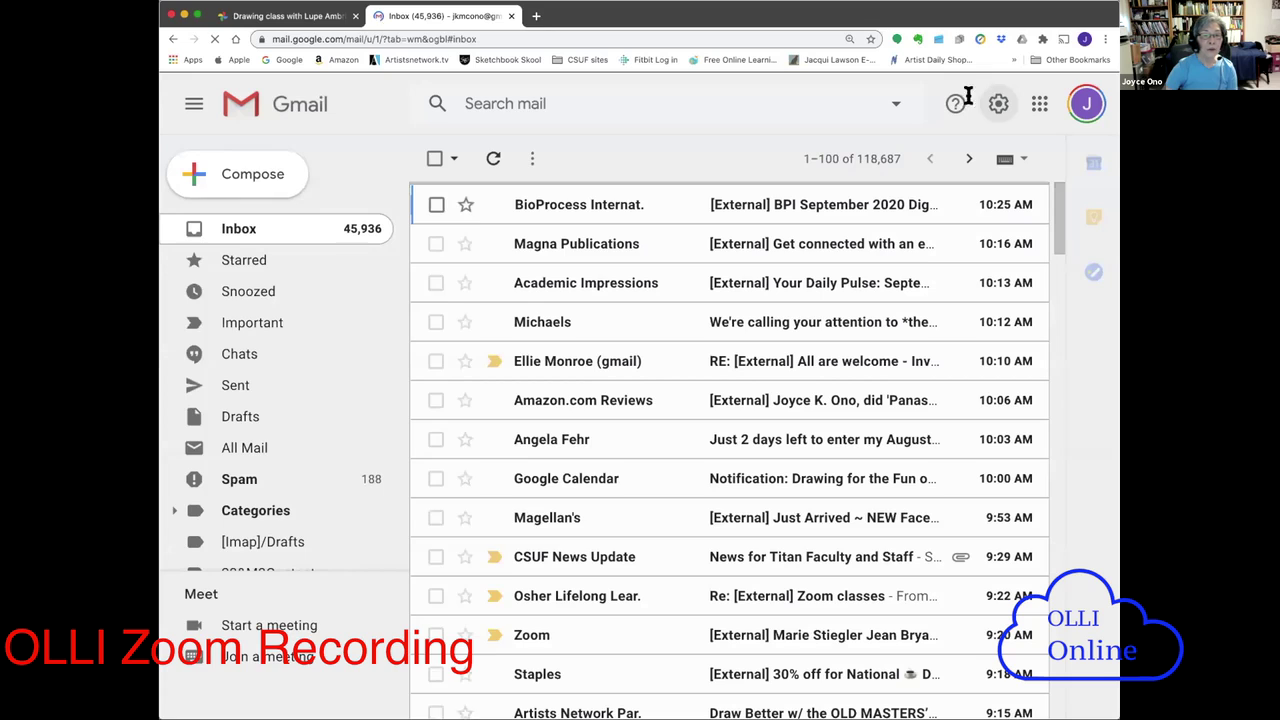
pyautogui.click(252, 175)
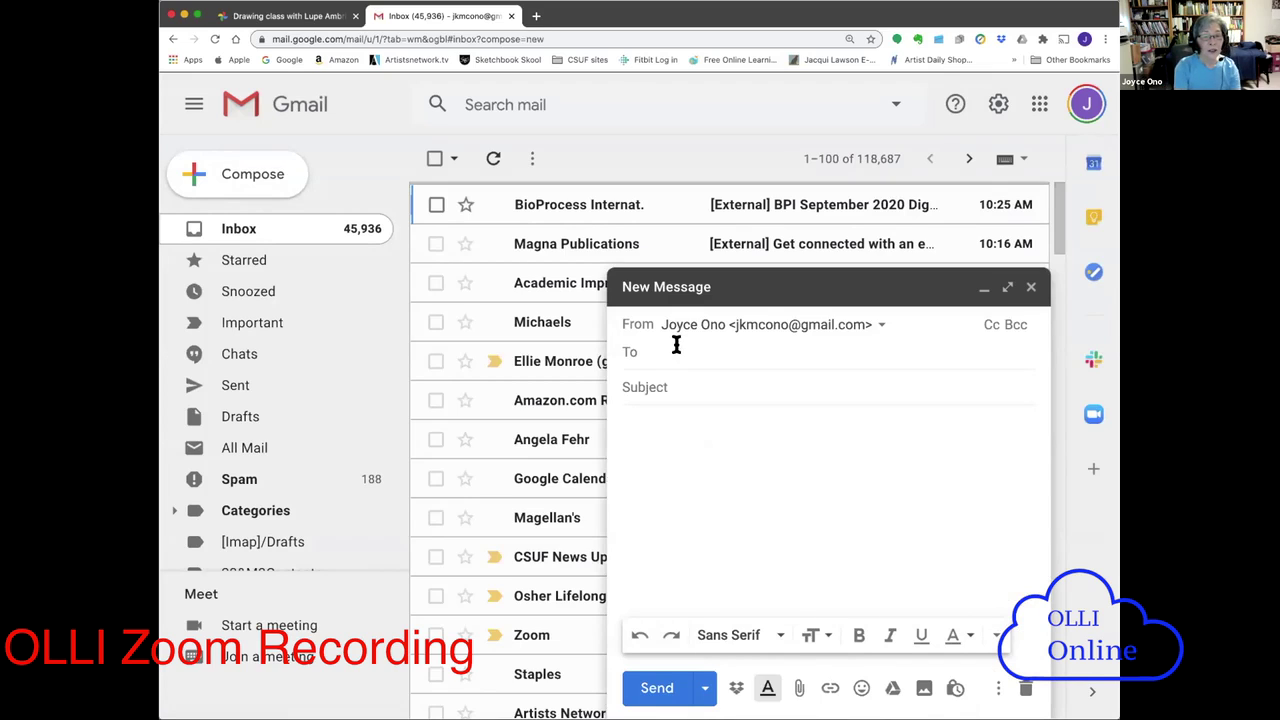
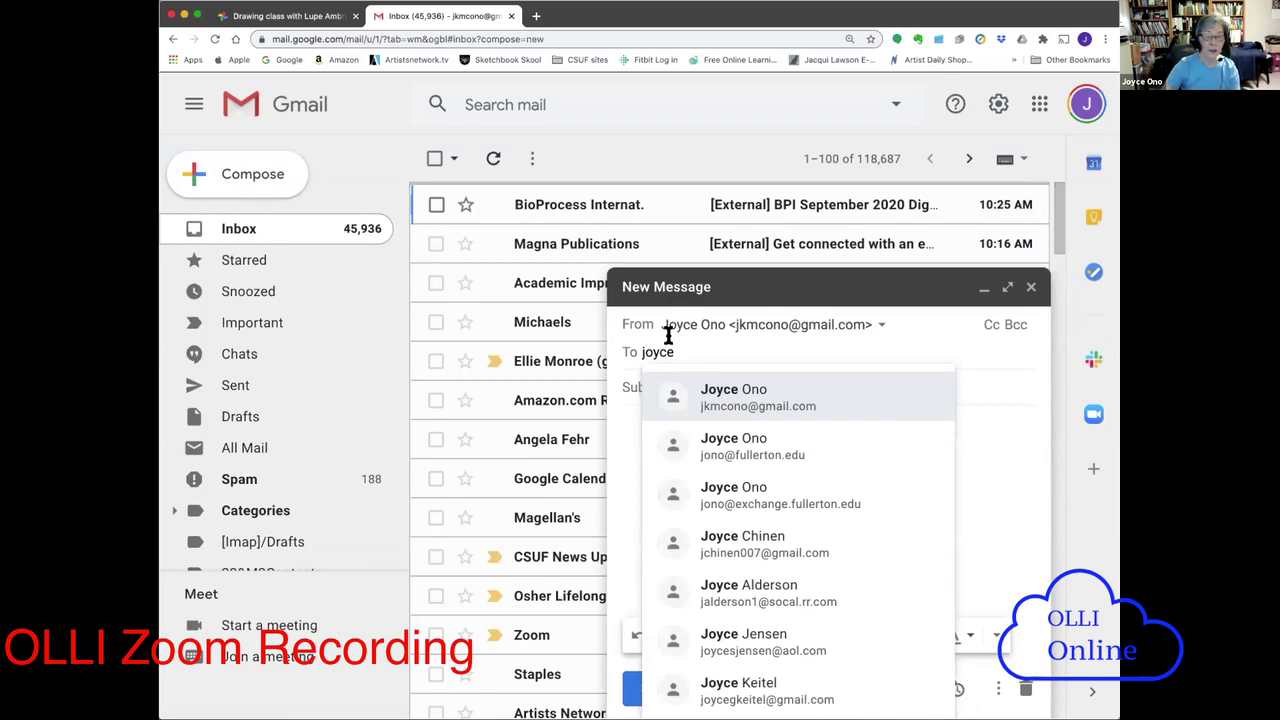
# - Address the message to your own Gmail address with subject 'Sending album to me'
pyautogui.click(752, 400)
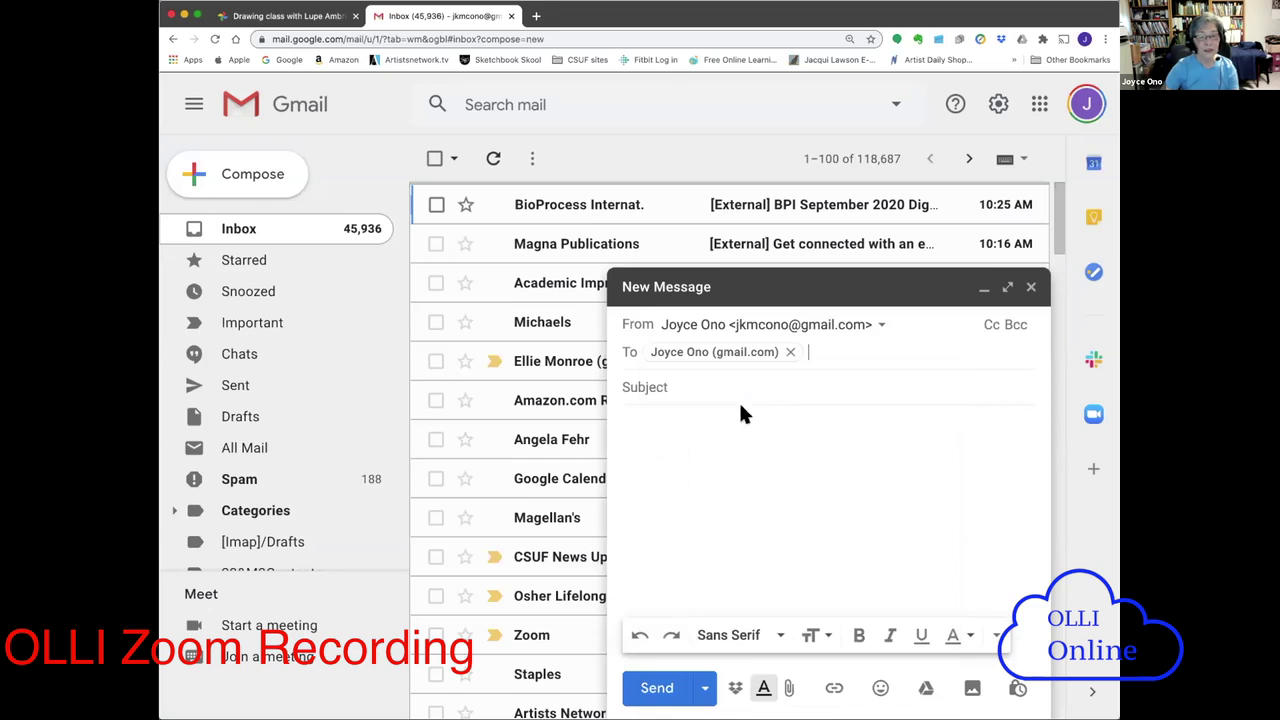
pyautogui.write('SEnding')
pyautogui.press('BackSpace')
pyautogui.press('BackSpace')
pyautogui.press('BackSpace')
pyautogui.press('BackSpace')
pyautogui.press('BackSpace')
pyautogui.press('BackSpace')
pyautogui.press('BackSpace')
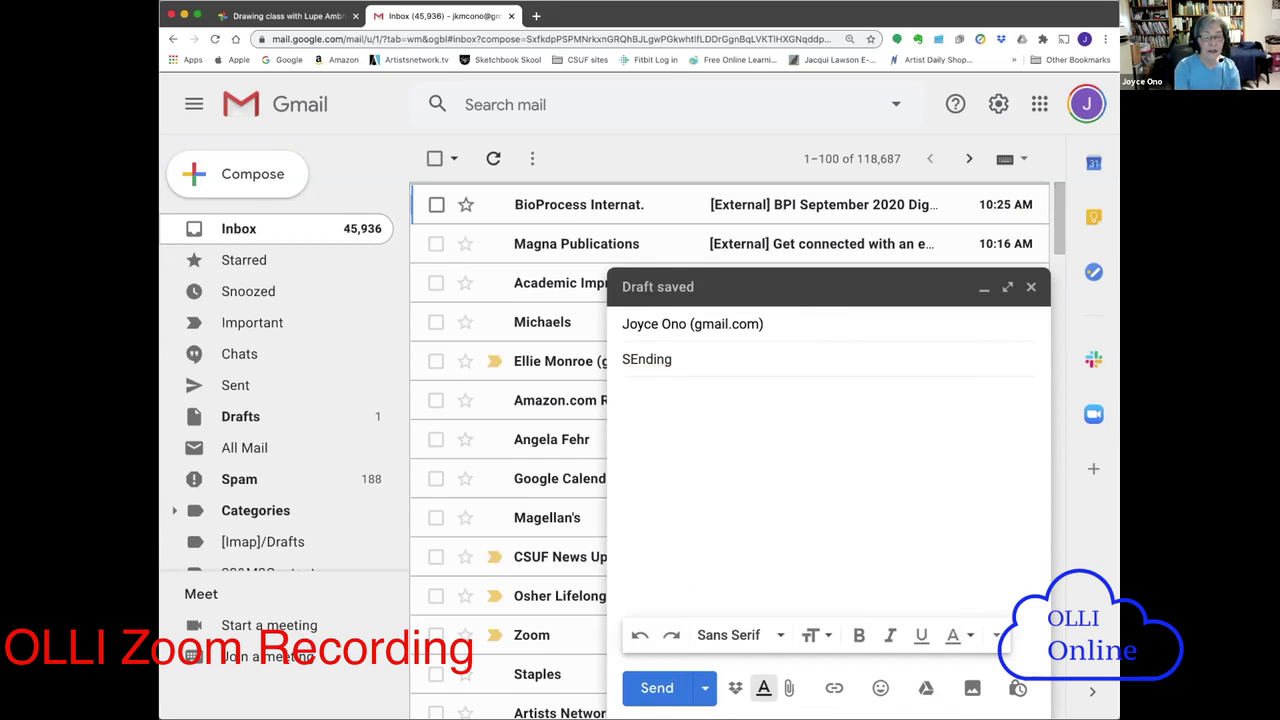
pyautogui.write('endin')
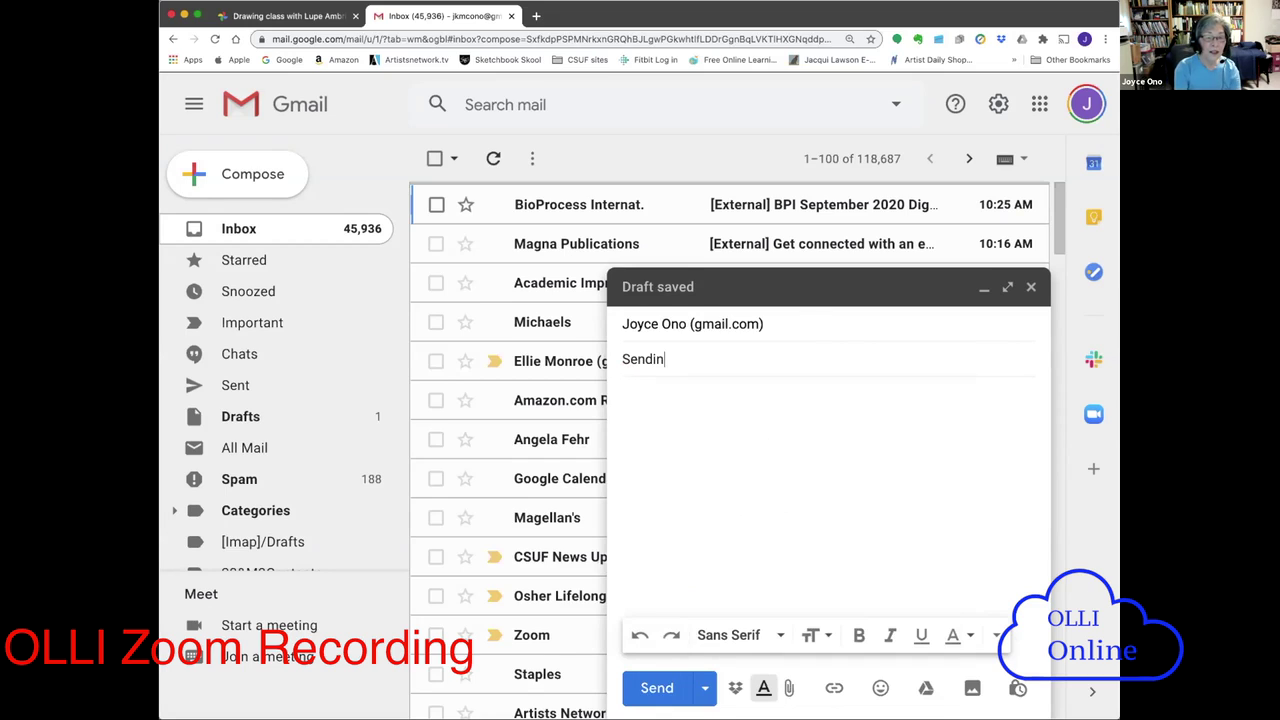
pyautogui.write('g album to me')
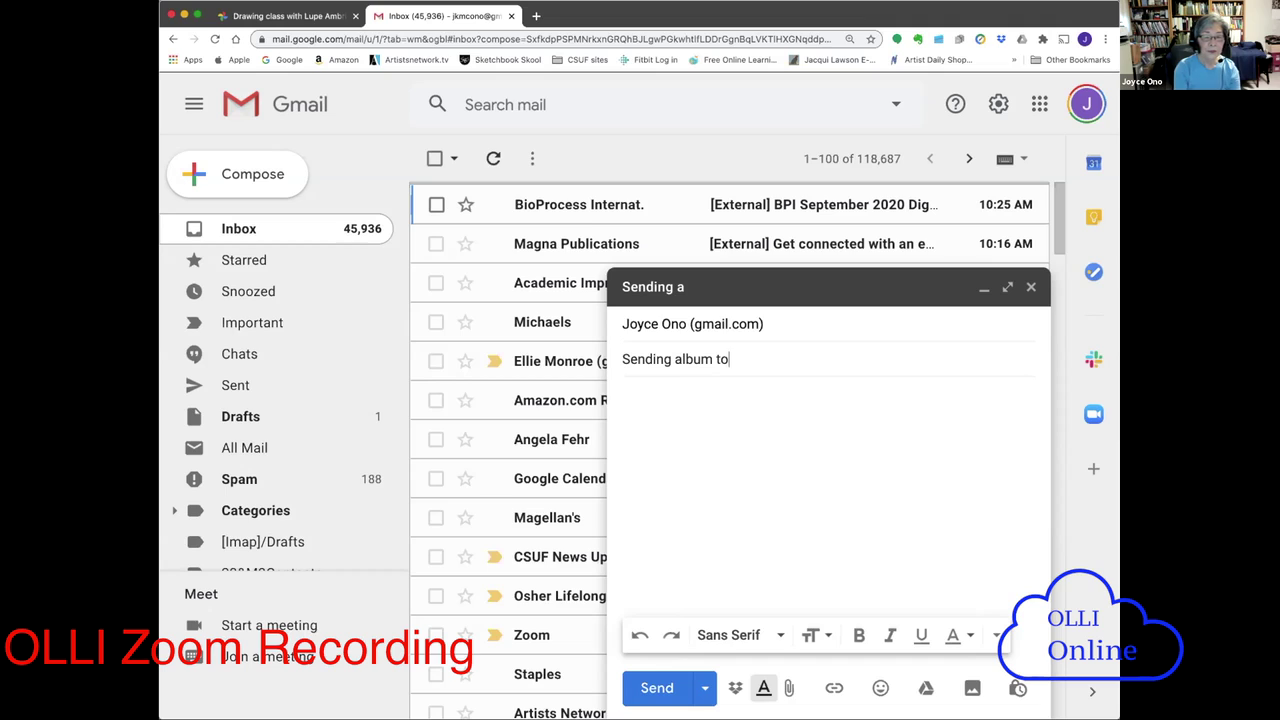
# - Write the body line 'Here's a link to an album in Google Photos that I'm sharing with you.' and start a new line
pyautogui.click(657, 409)
pyautogui.write('Here')
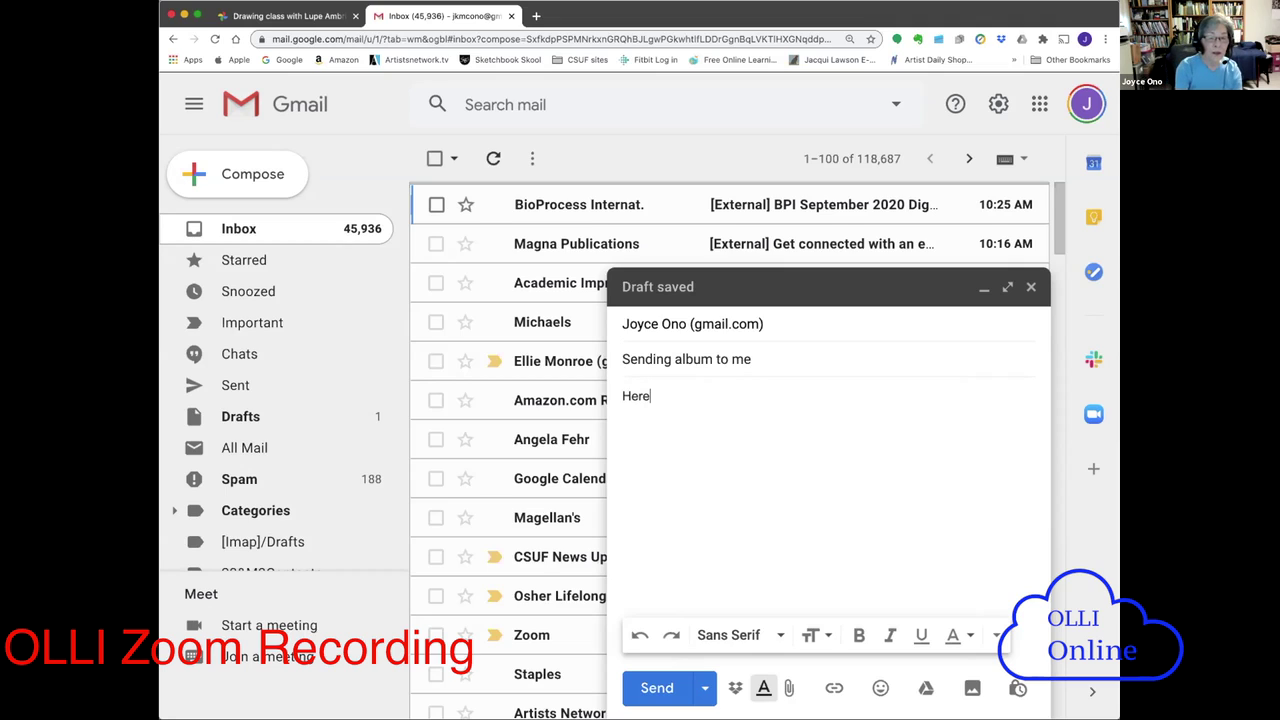
pyautogui.write("'s a ")
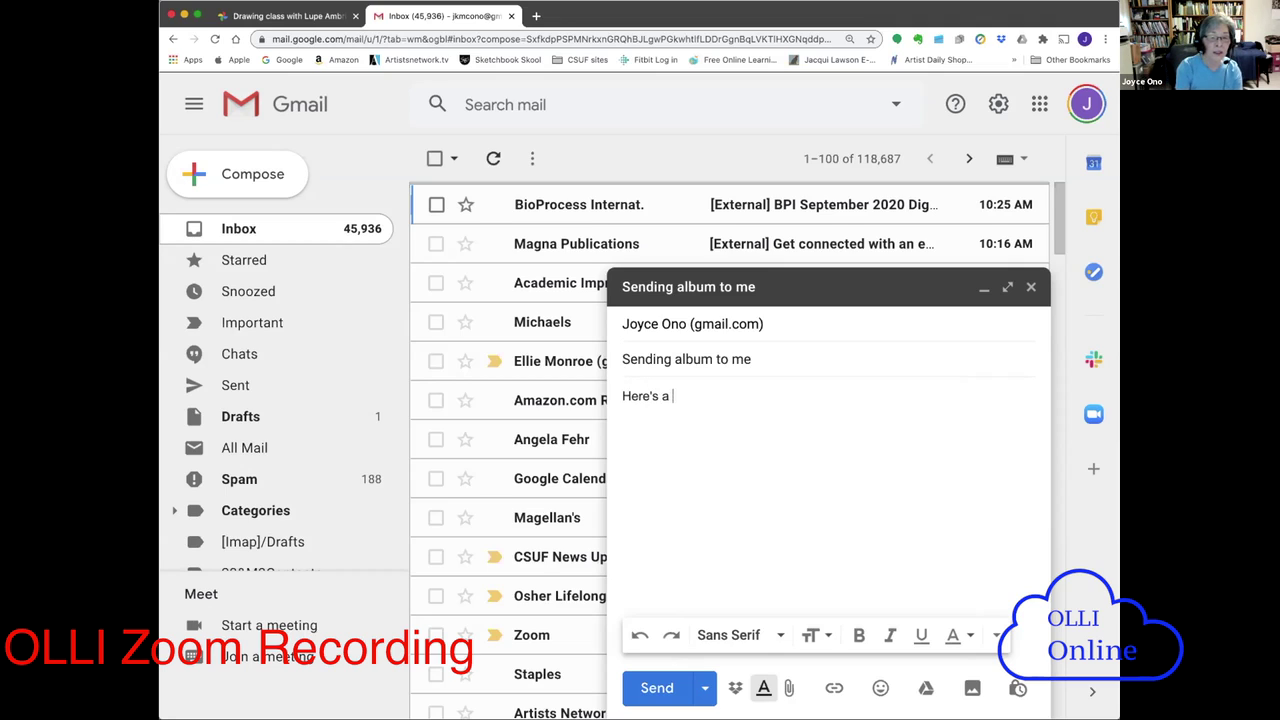
pyautogui.write('link to an a')
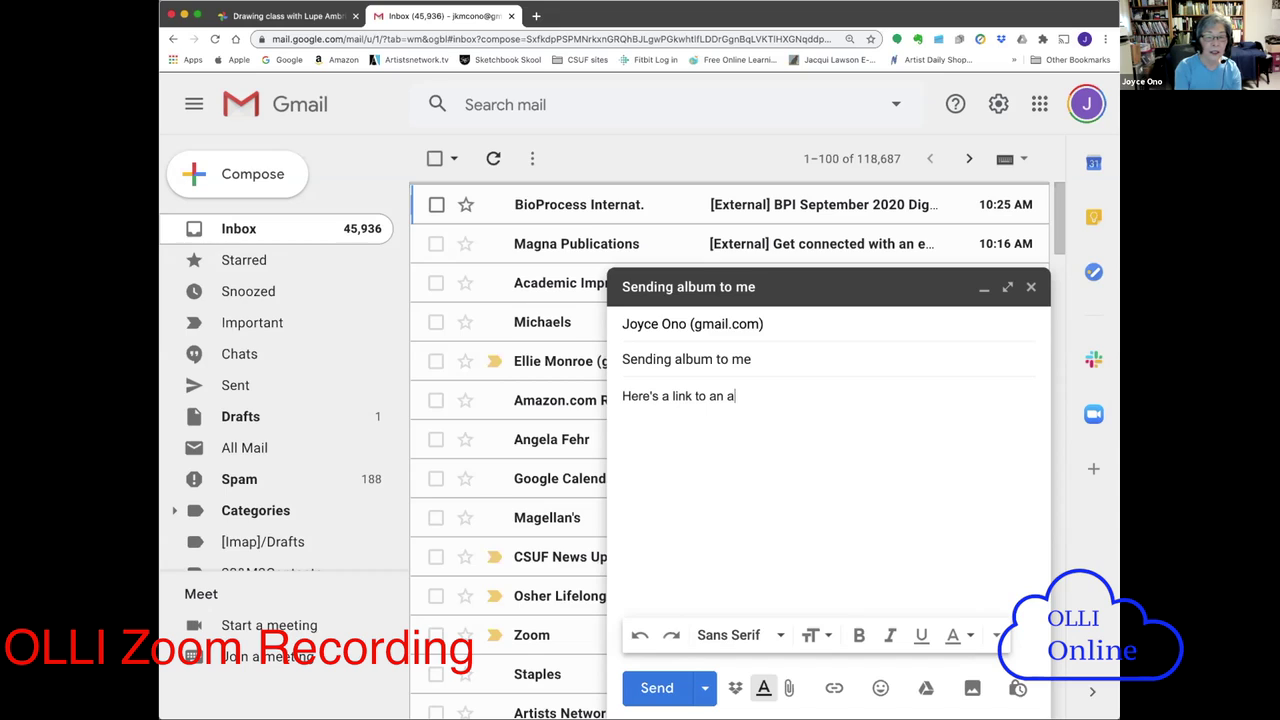
pyautogui.write('lbum ')
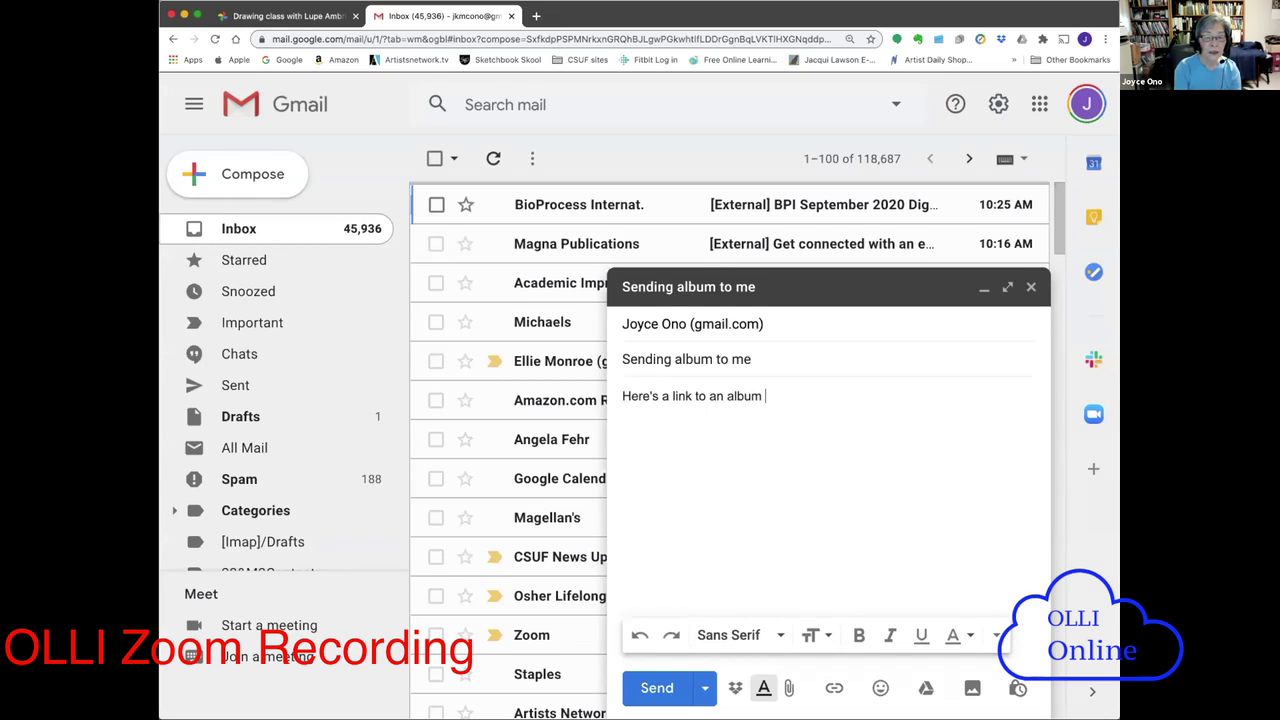
pyautogui.write('in Google ')
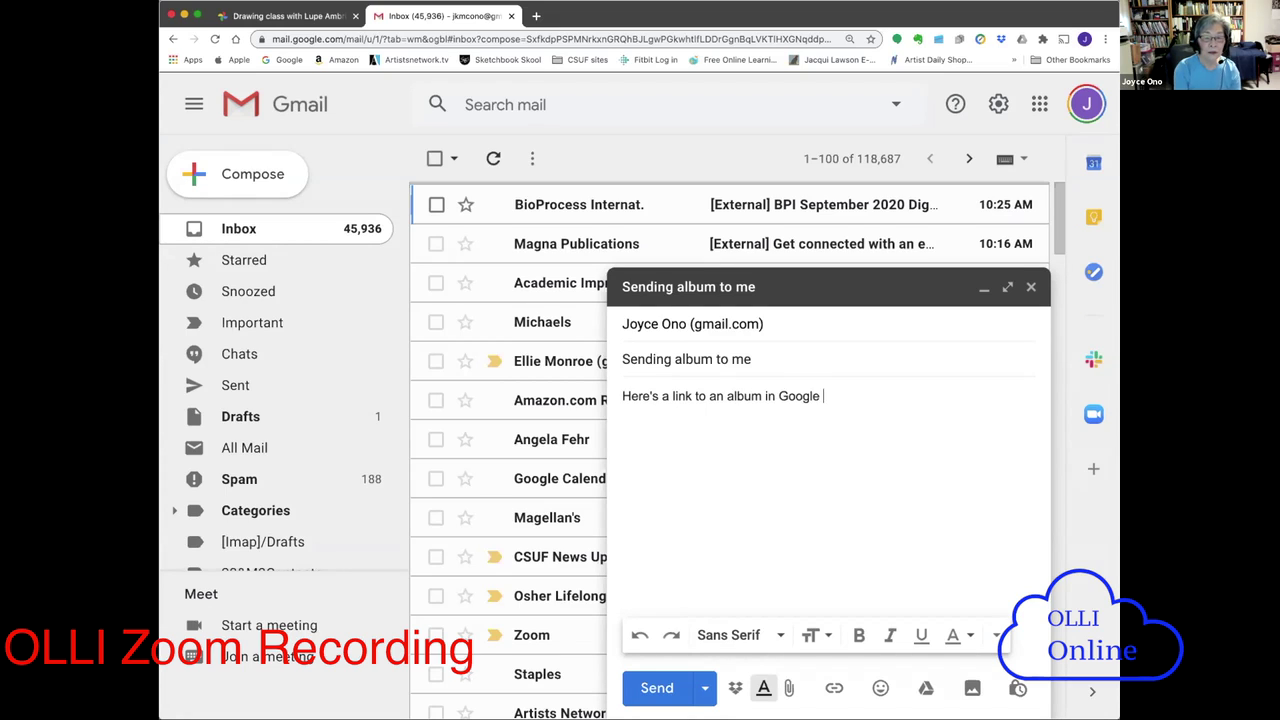
pyautogui.write('Photos that I')
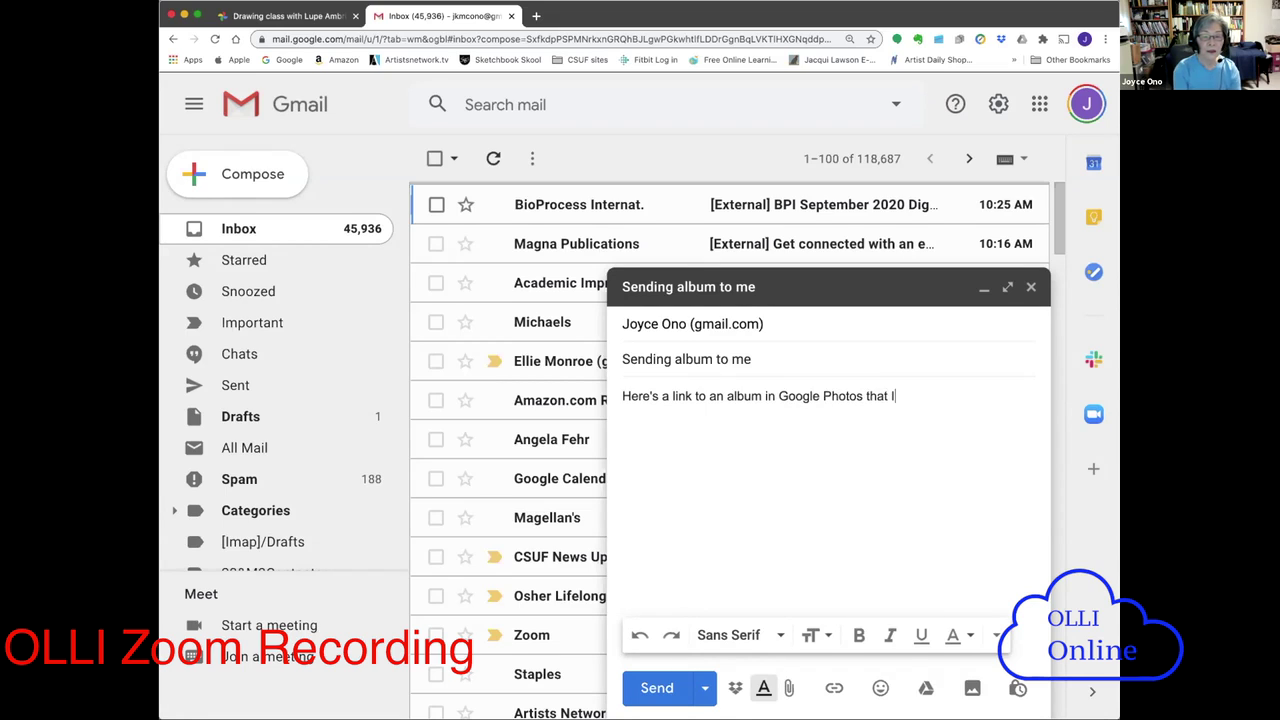
pyautogui.write("'m shari")
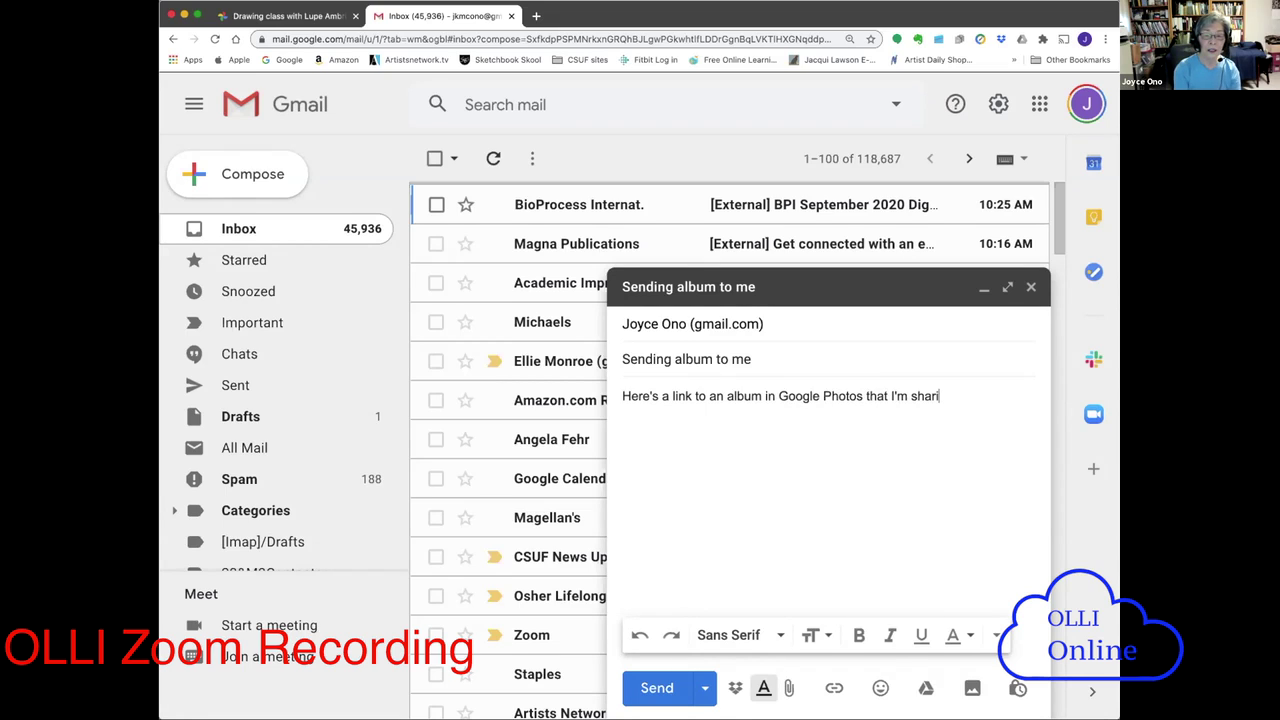
pyautogui.write('ng with you.')
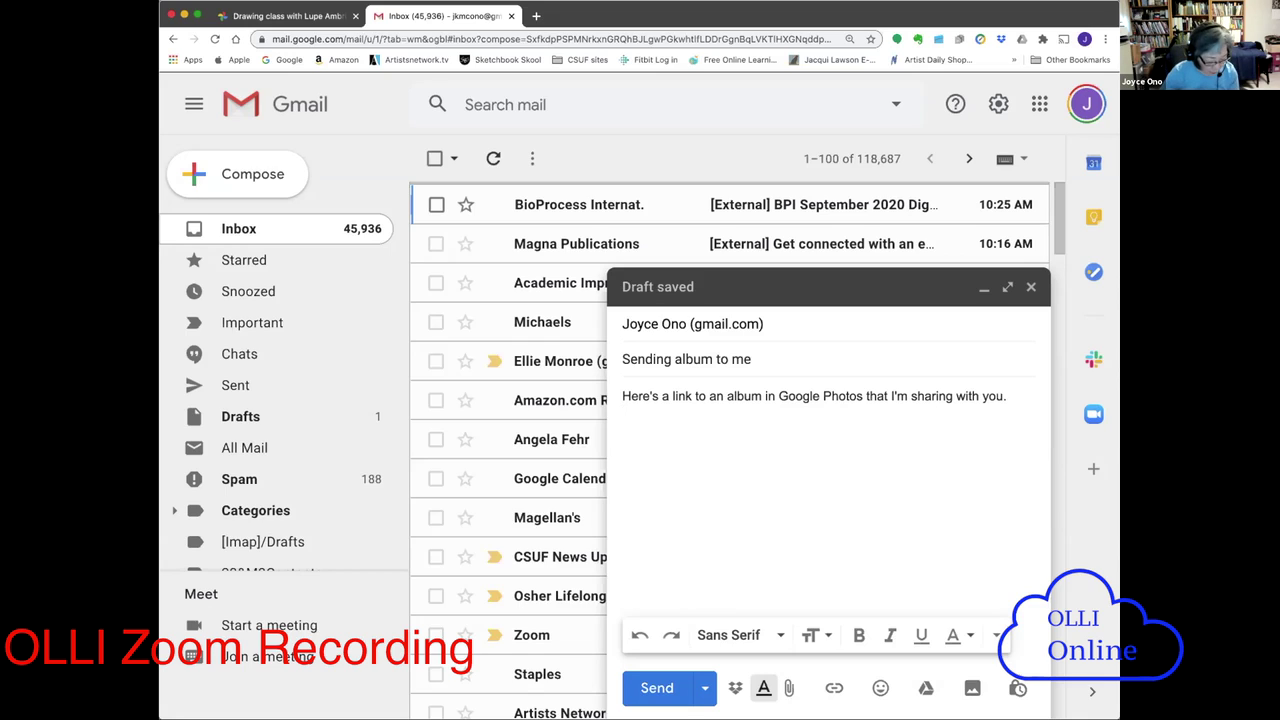
pyautogui.press('Return')
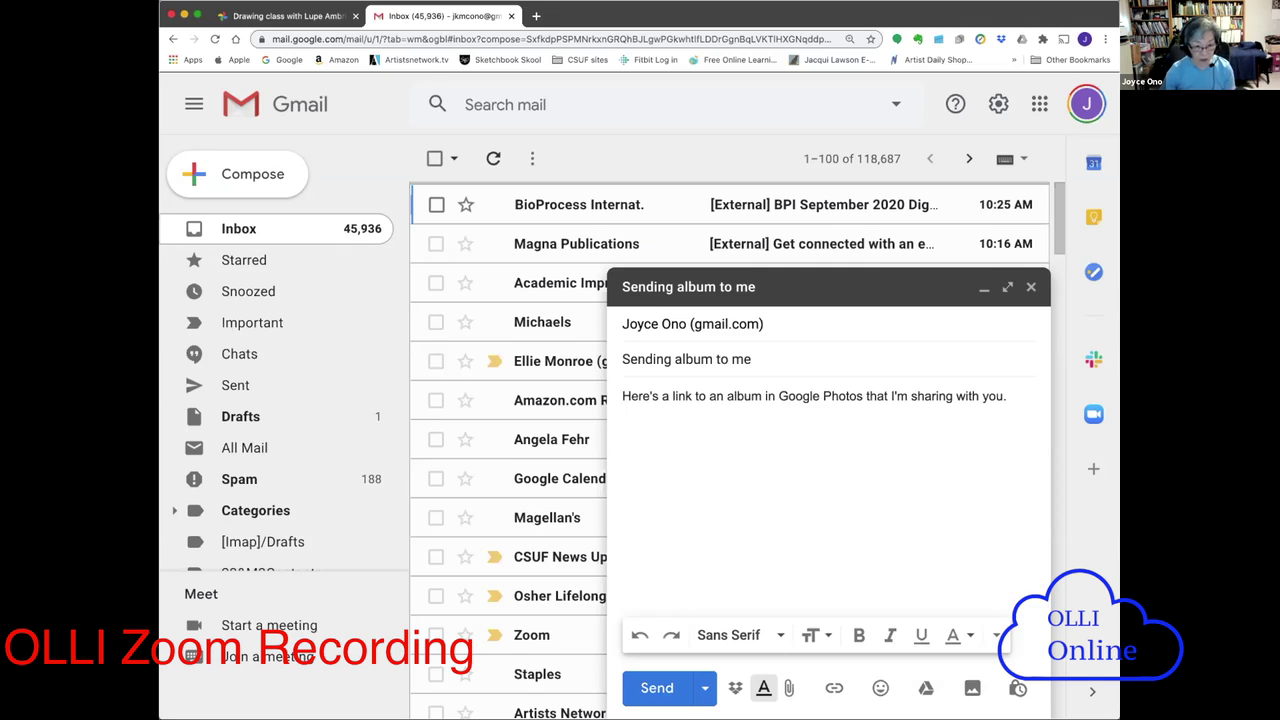
pyautogui.rightClick(678, 426)
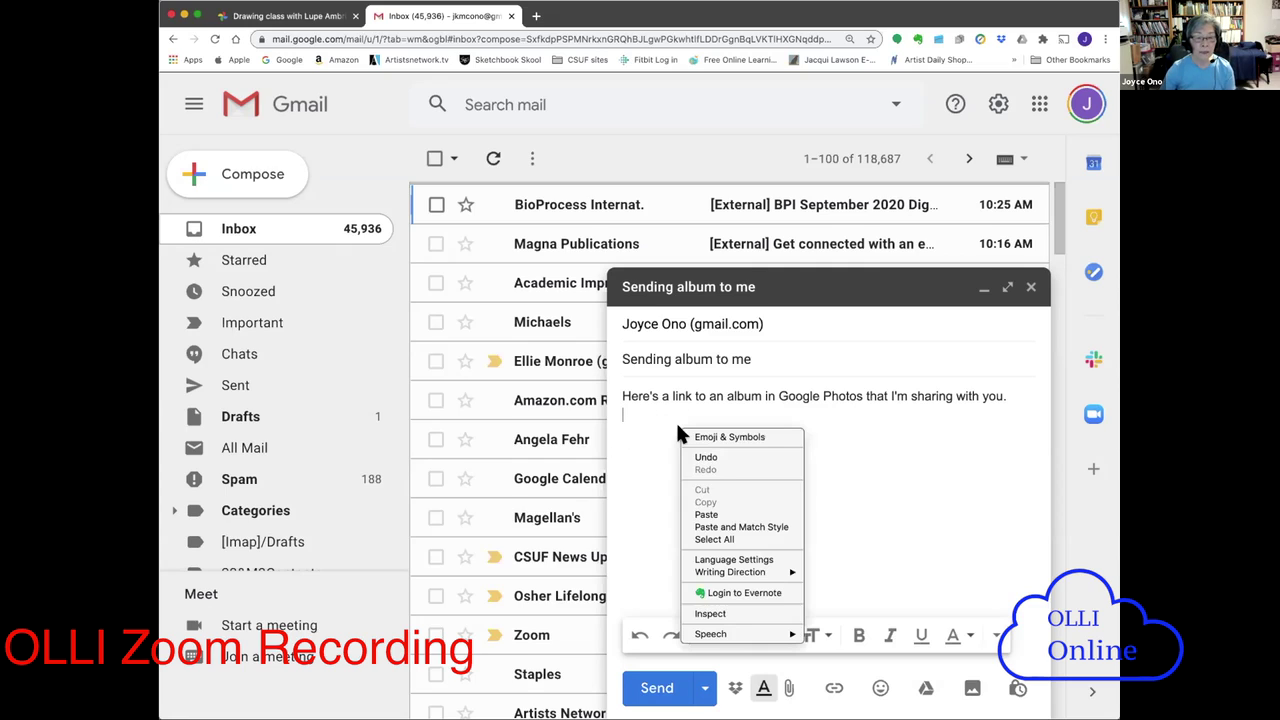
# - Paste the album address on the second body line and turn it into a link
pyautogui.click(706, 514)
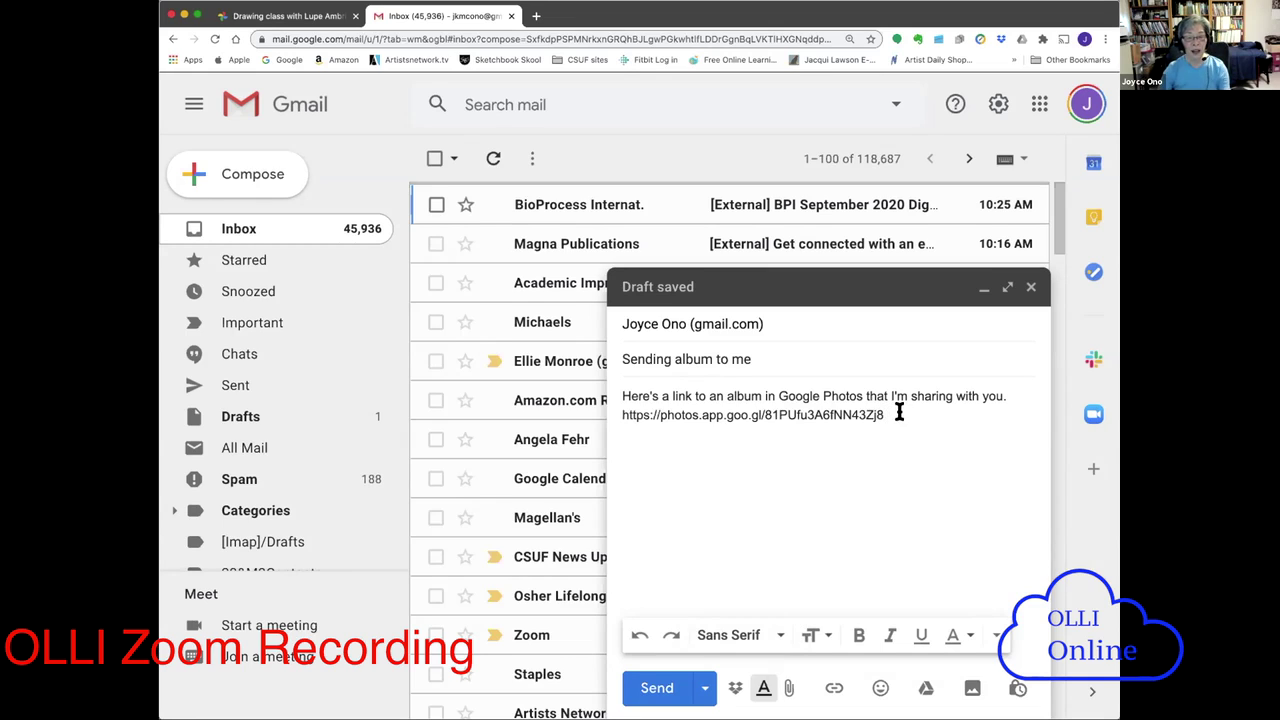
pyautogui.moveTo(898, 413); pyautogui.dragTo(610, 414)
pyautogui.press('super+c')
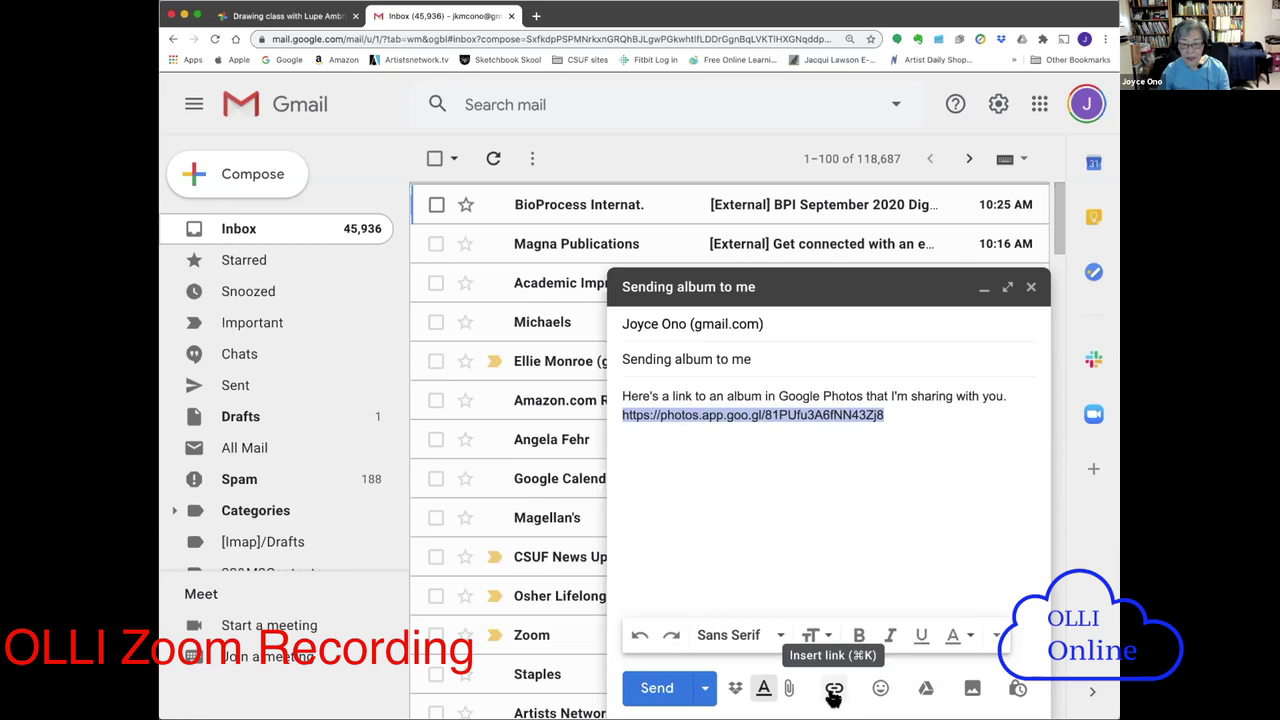
pyautogui.click(833, 690)
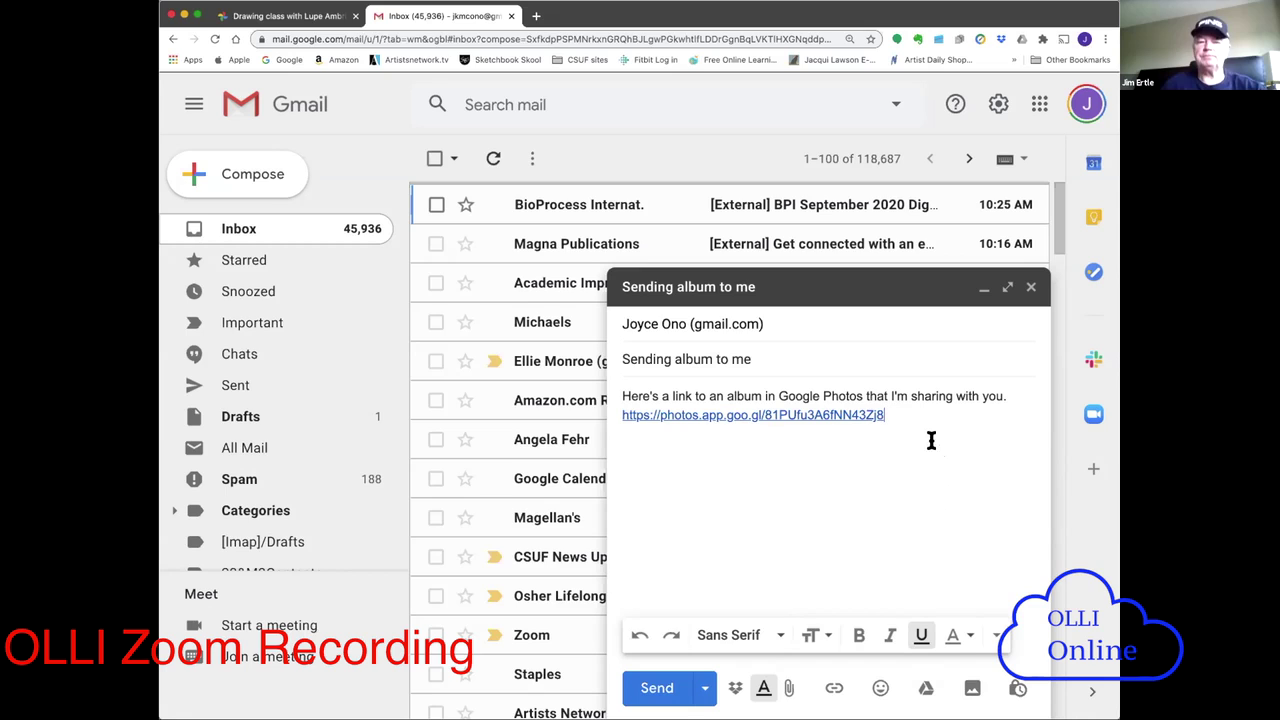
pyautogui.press('Return')
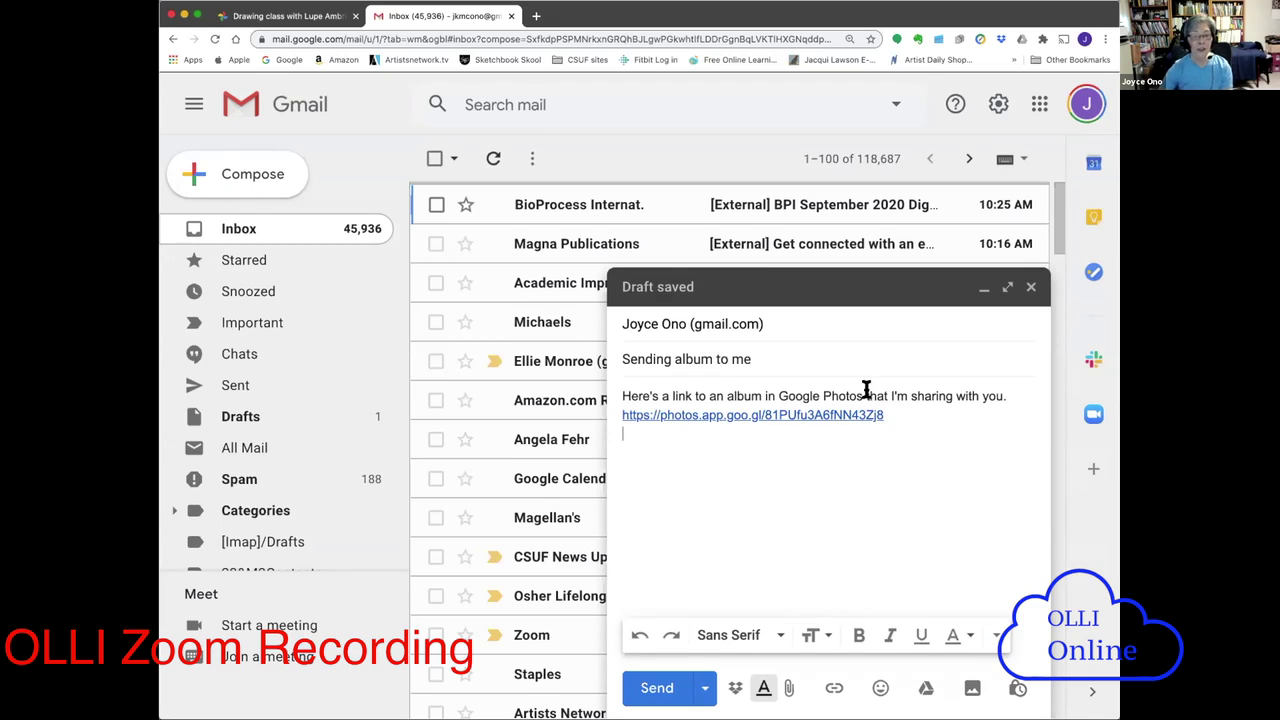
# - Hyperlink the phrase 'link to an album in Google Photos' to the copied album address
pyautogui.moveTo(672, 392); pyautogui.dragTo(860, 391)
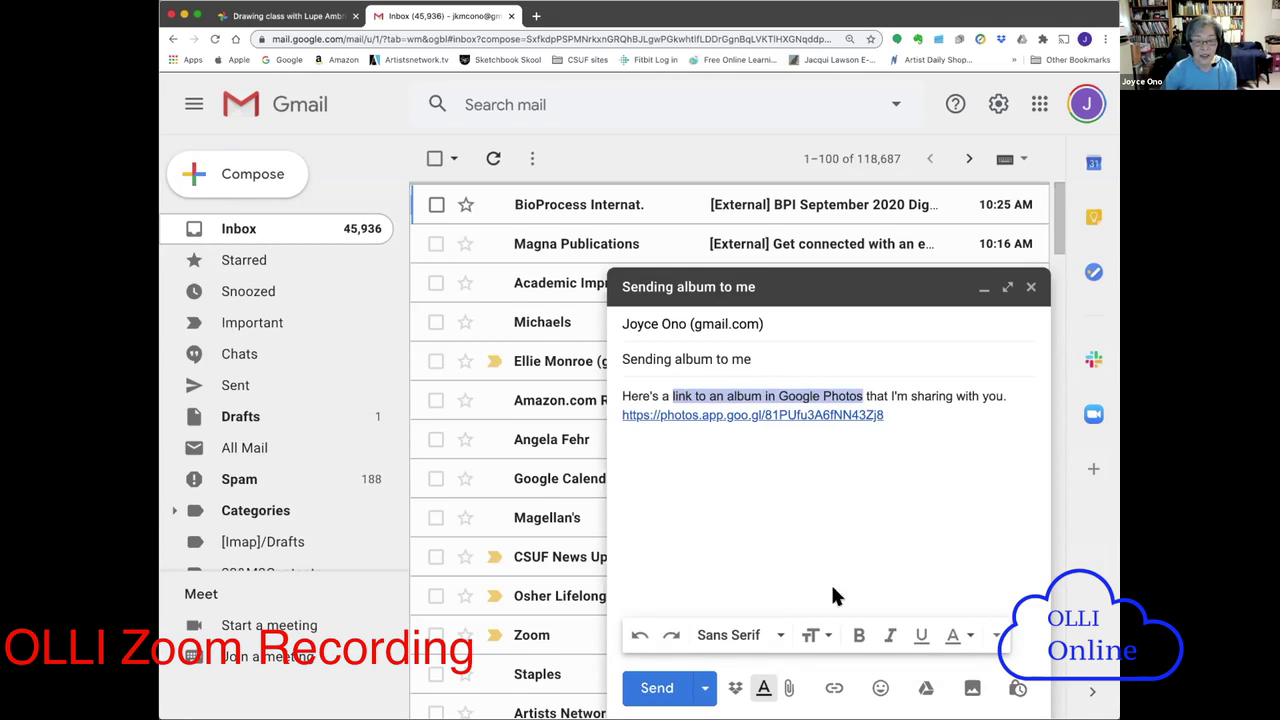
pyautogui.click(833, 690)
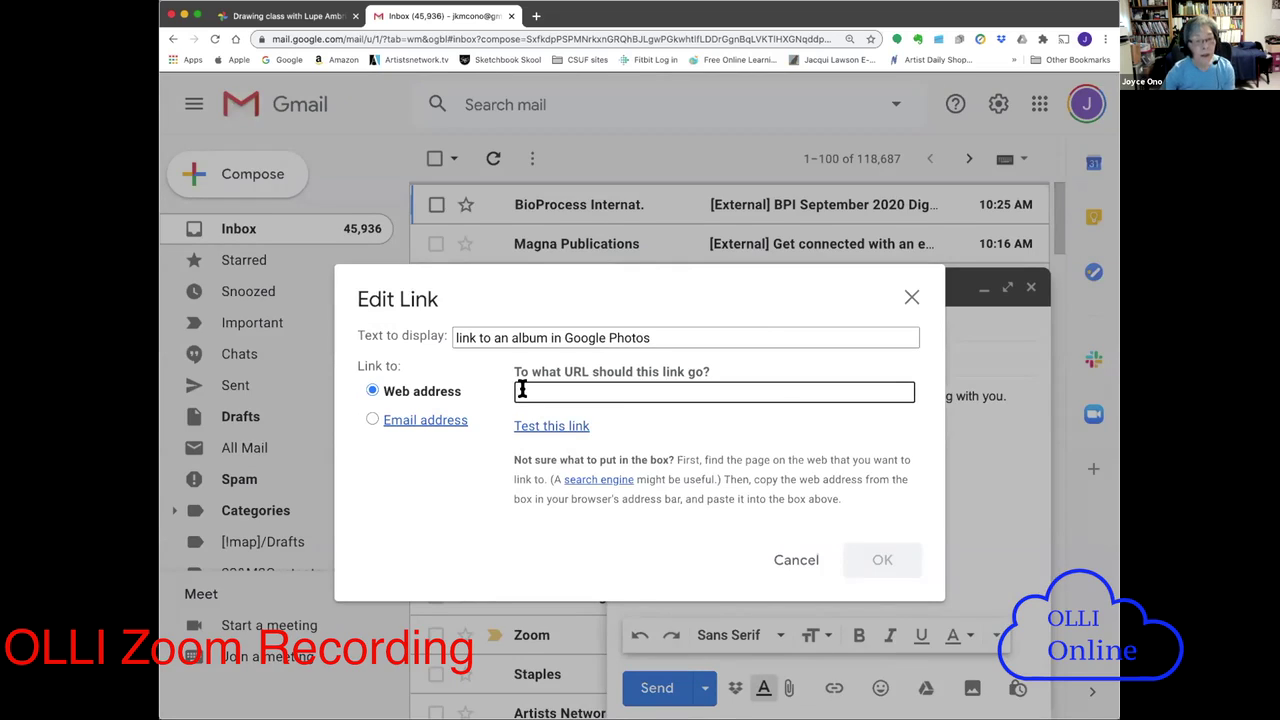
pyautogui.press('super+v')
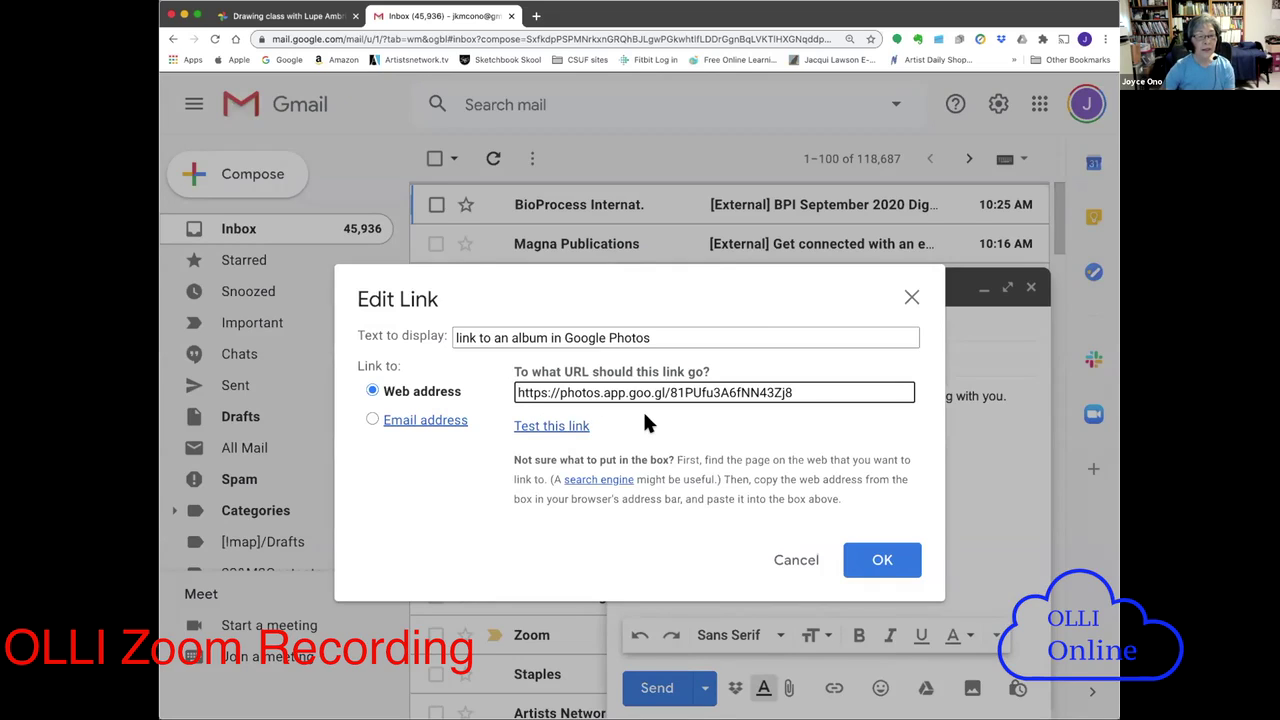
pyautogui.click(535, 428)
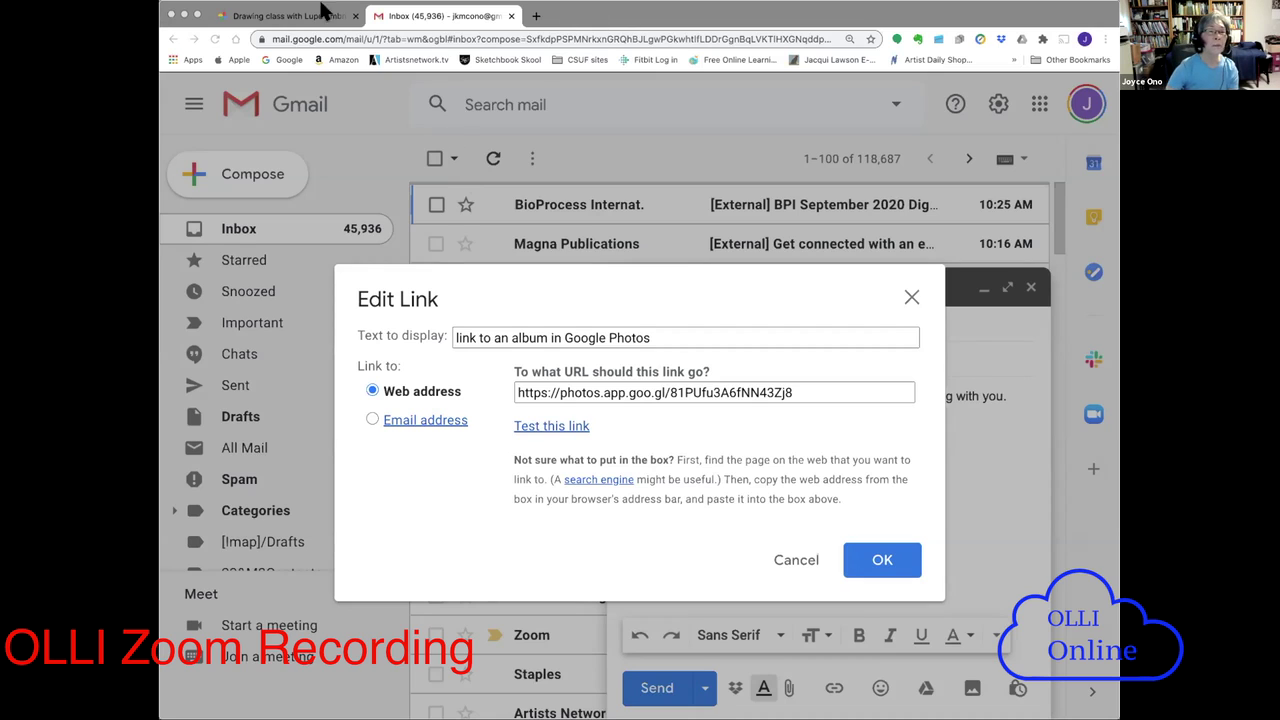
pyautogui.click(236, 28)
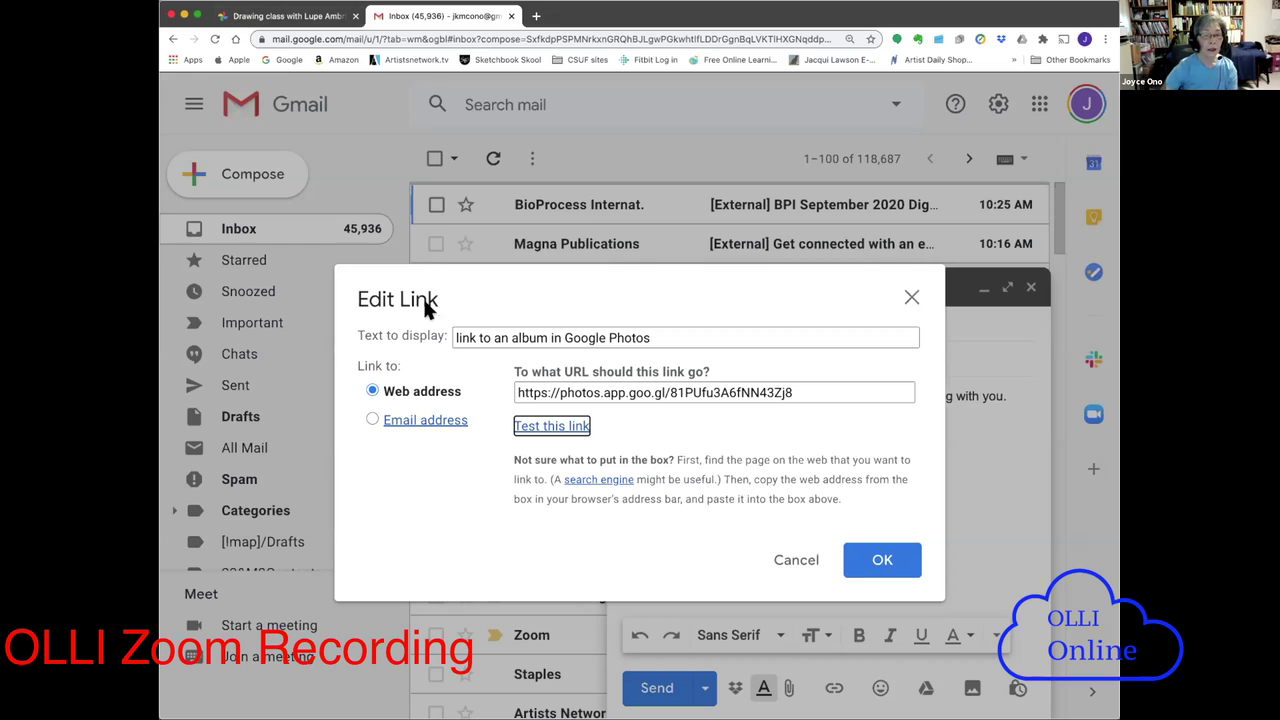
pyautogui.click(870, 560)
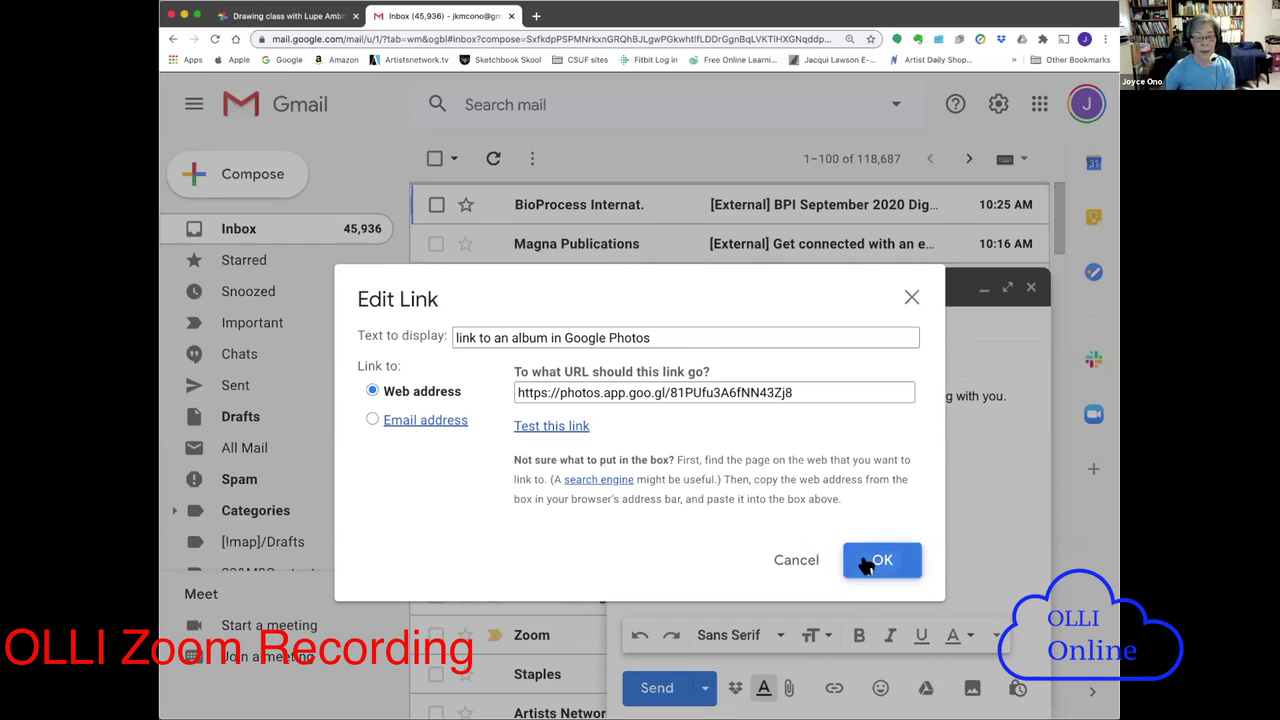
pyautogui.click(866, 557)
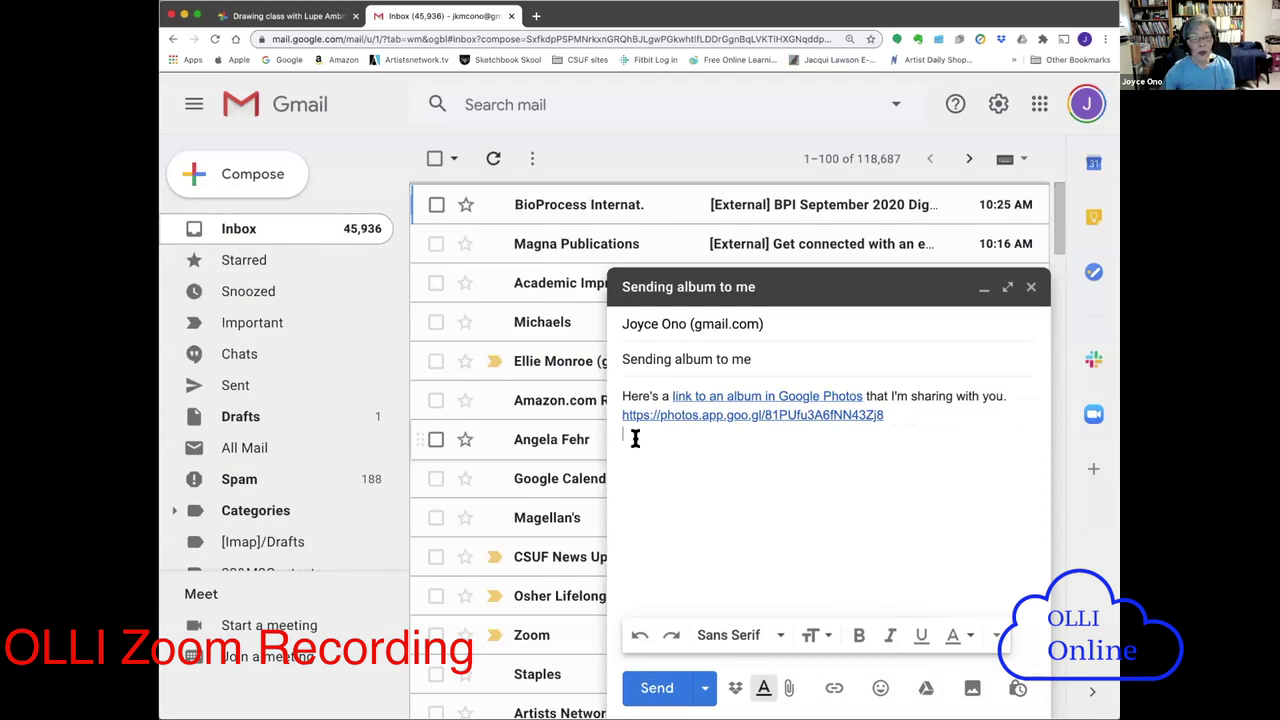
# - Delete the leftover raw address line and verify the phrase's link
pyautogui.moveTo(910, 408); pyautogui.dragTo(603, 408)
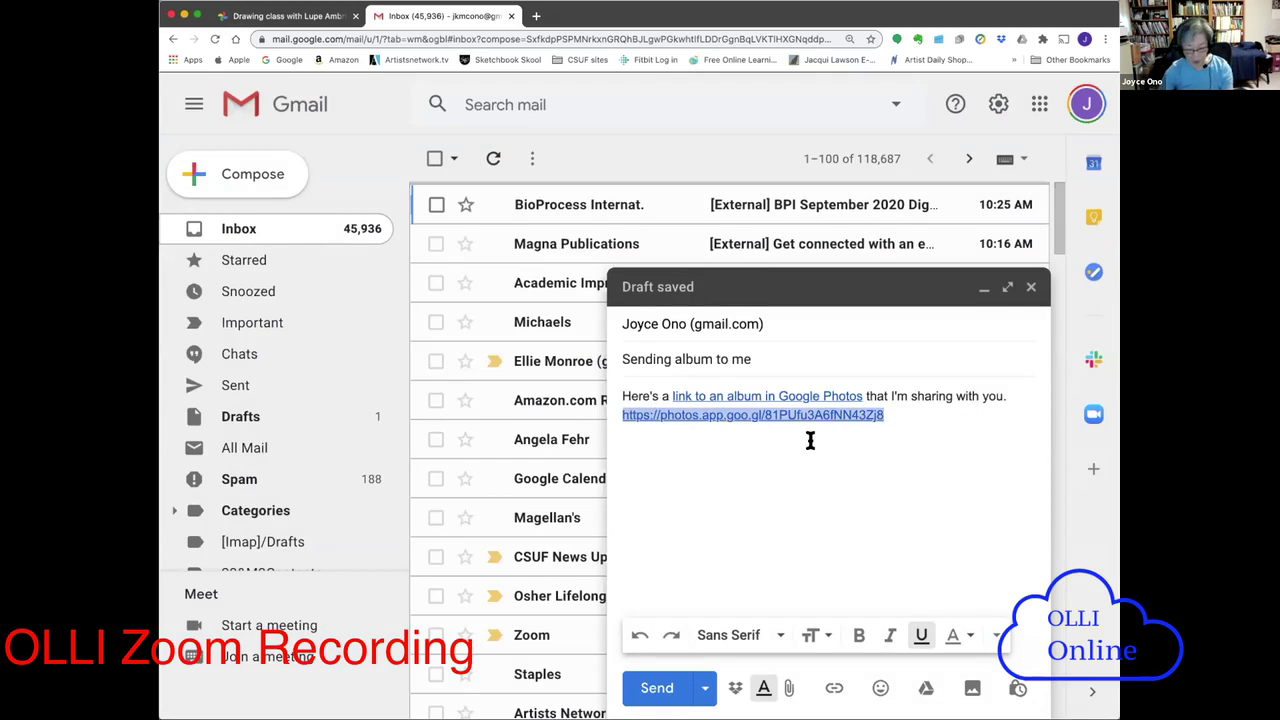
pyautogui.press('BackSpace')
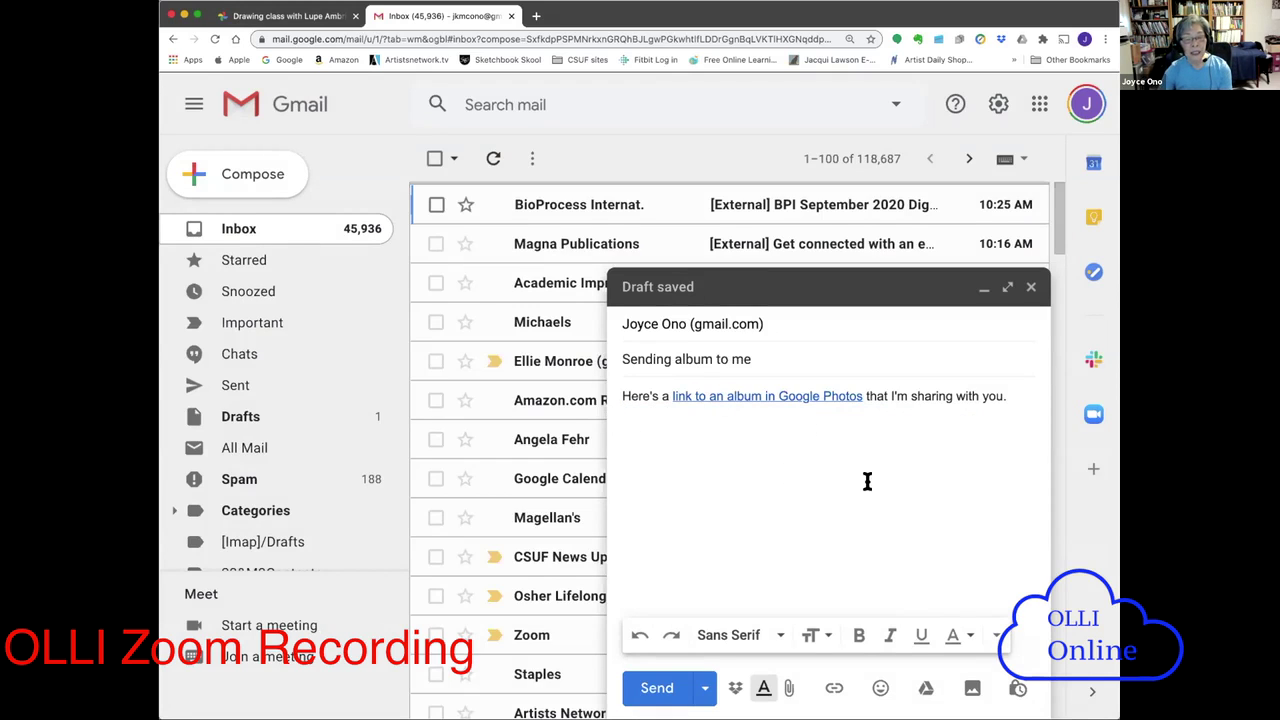
pyautogui.click(794, 396)
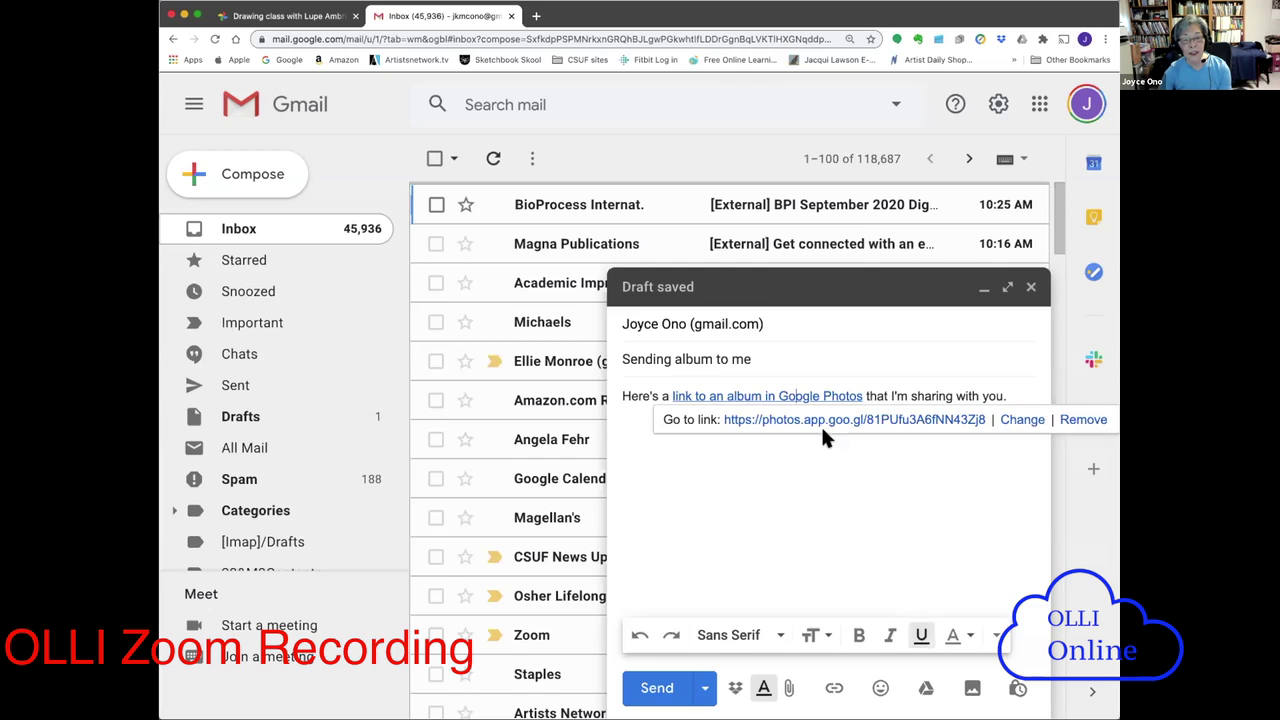
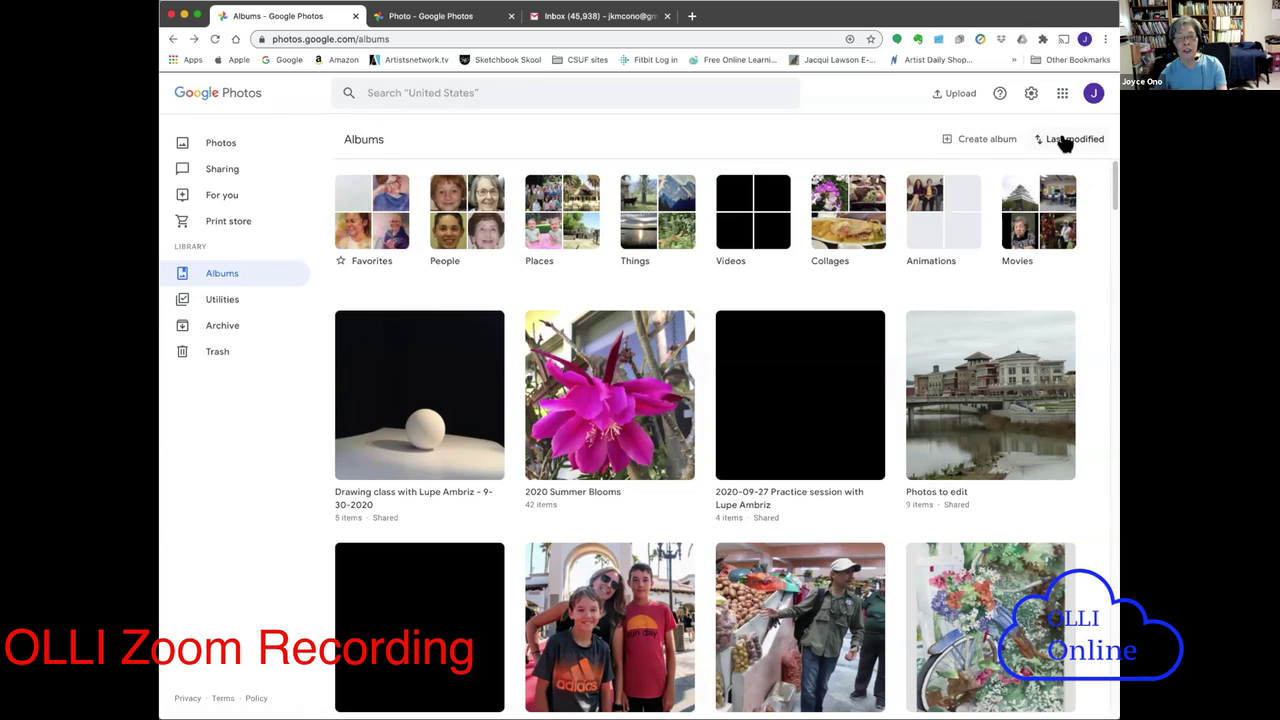
# - Open the albums sort options, then bring up Help with its search box and popular articles
pyautogui.click(1065, 142)
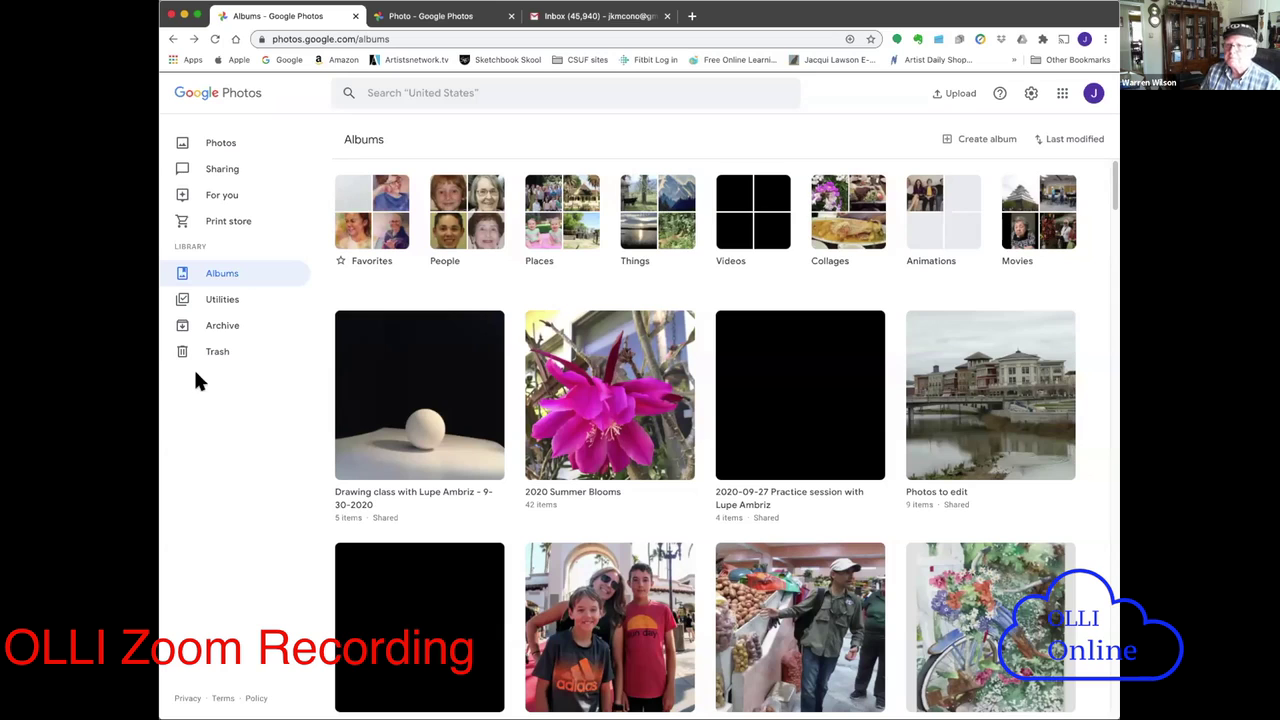
pyautogui.click(998, 94)
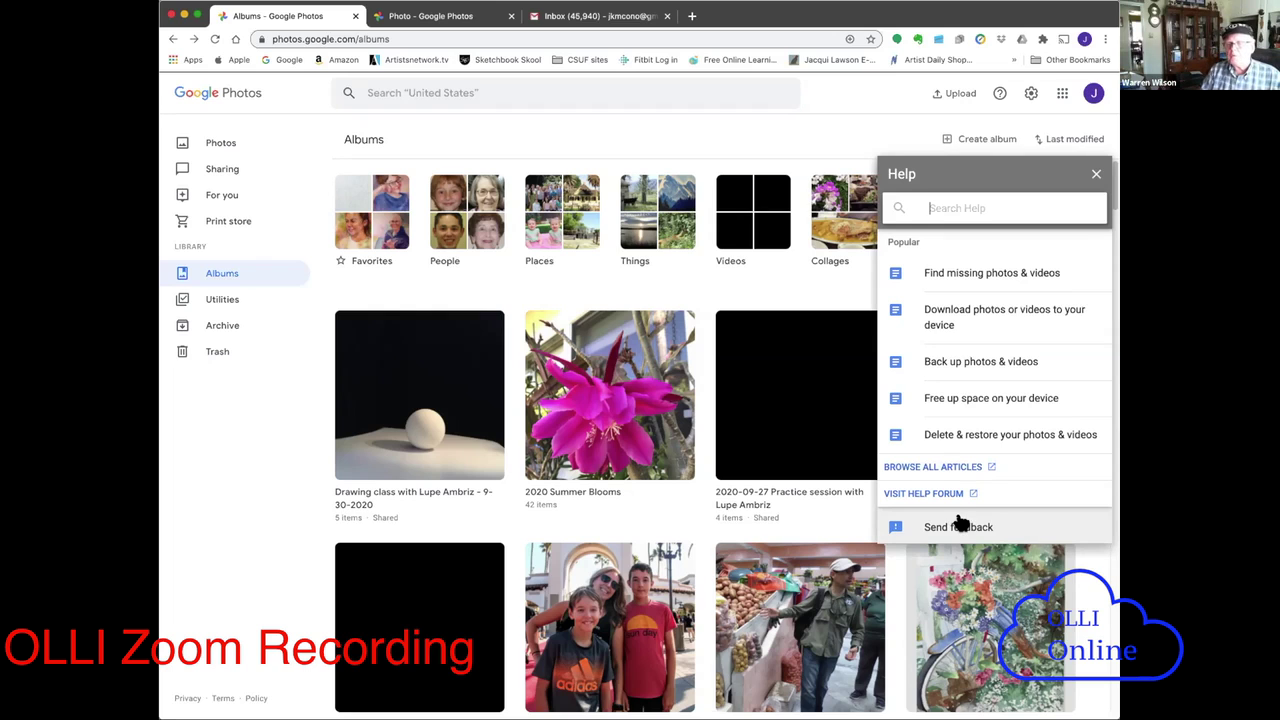
# - Close the Help panel to reveal the full albums grid
pyautogui.click(1094, 176)
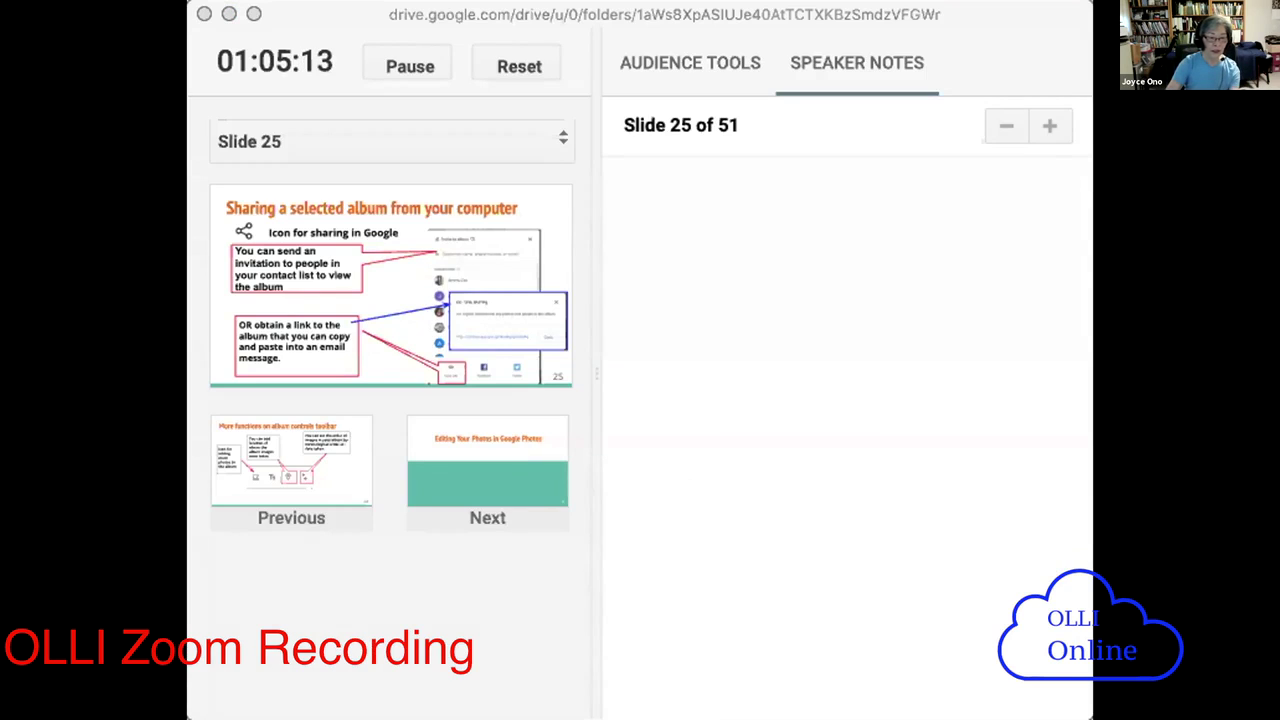
# - Advance from slide 25 through editing, cropping and filter slides to slide 34, then return to Google Photos
pyautogui.press('Right')
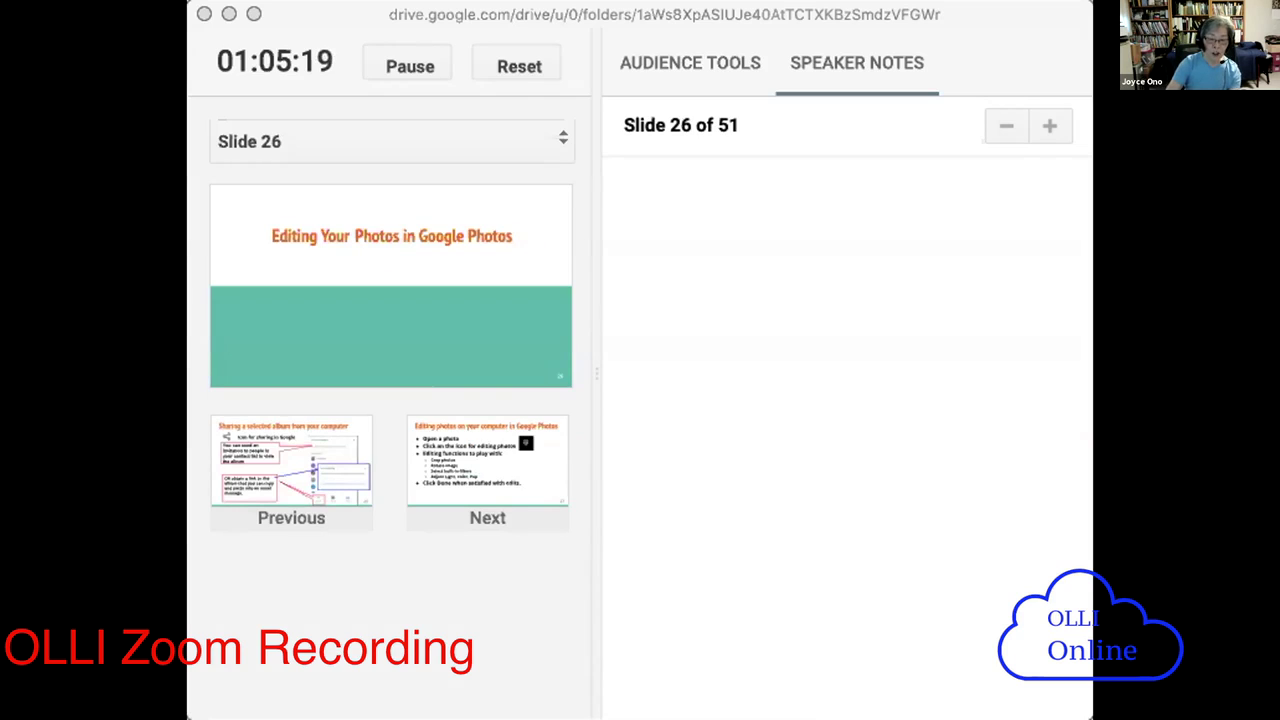
pyautogui.press('Right')
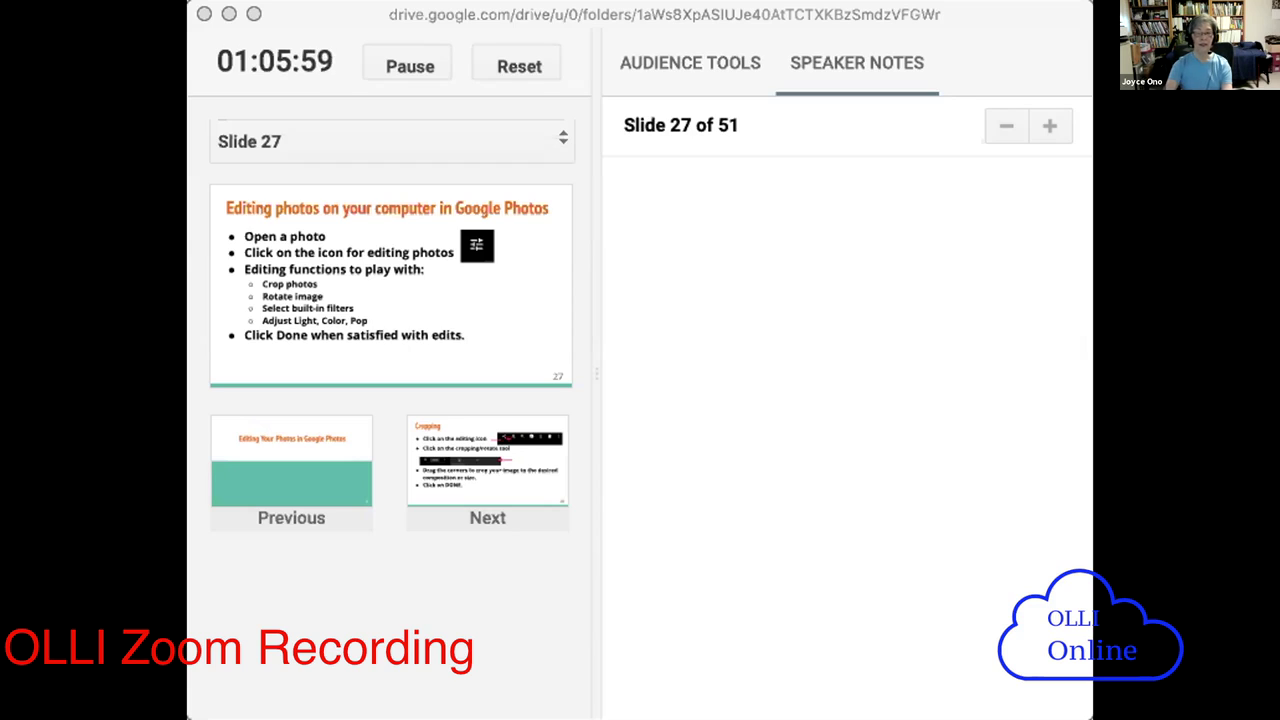
pyautogui.press('Right')
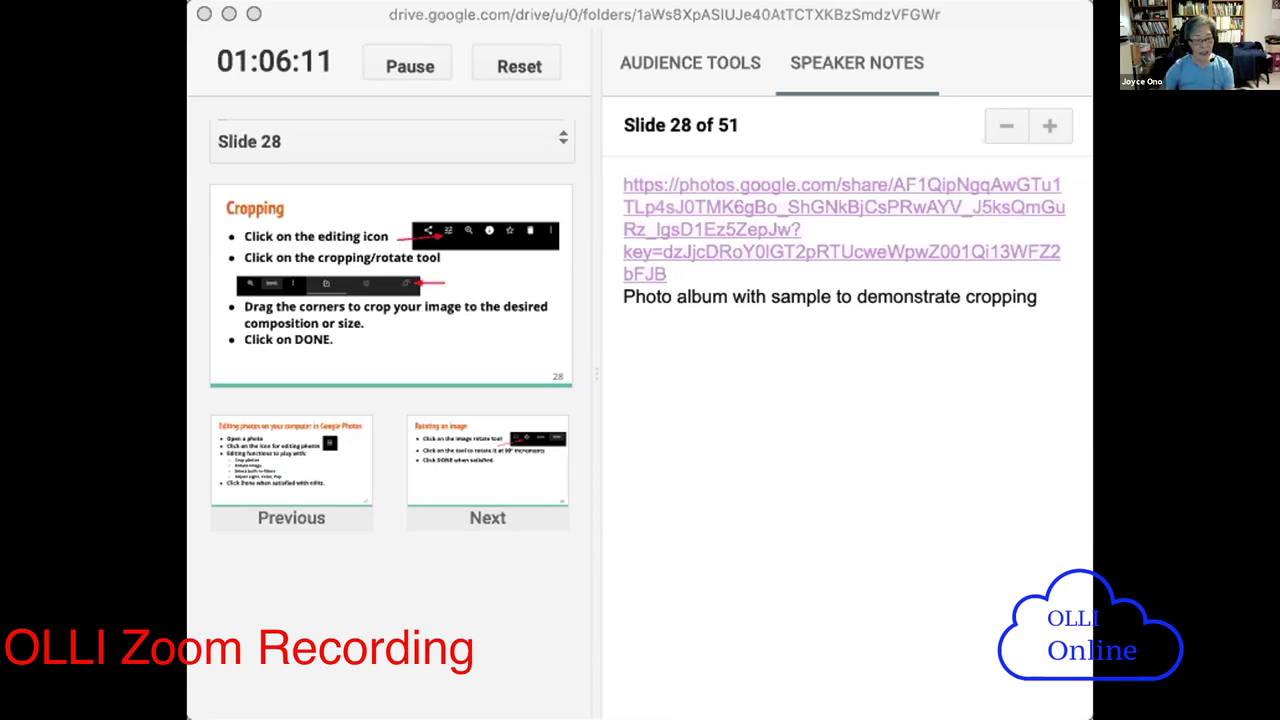
pyautogui.press('Right')
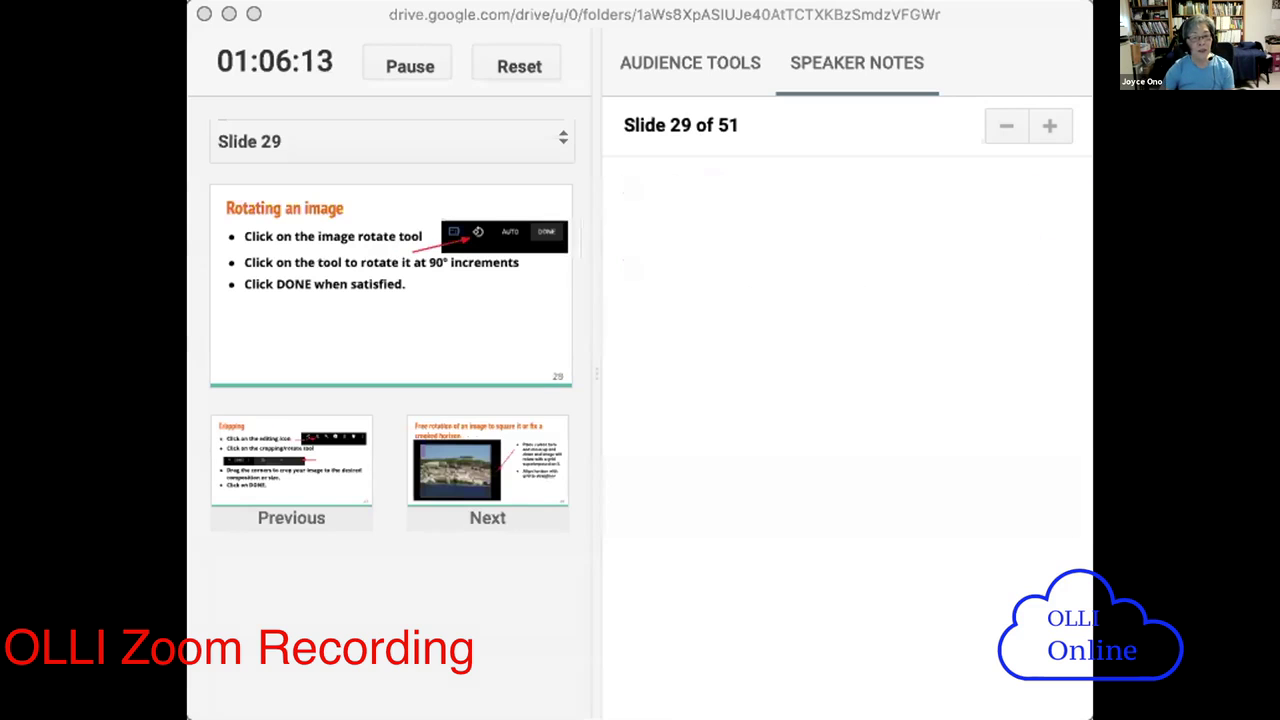
pyautogui.press('Right')
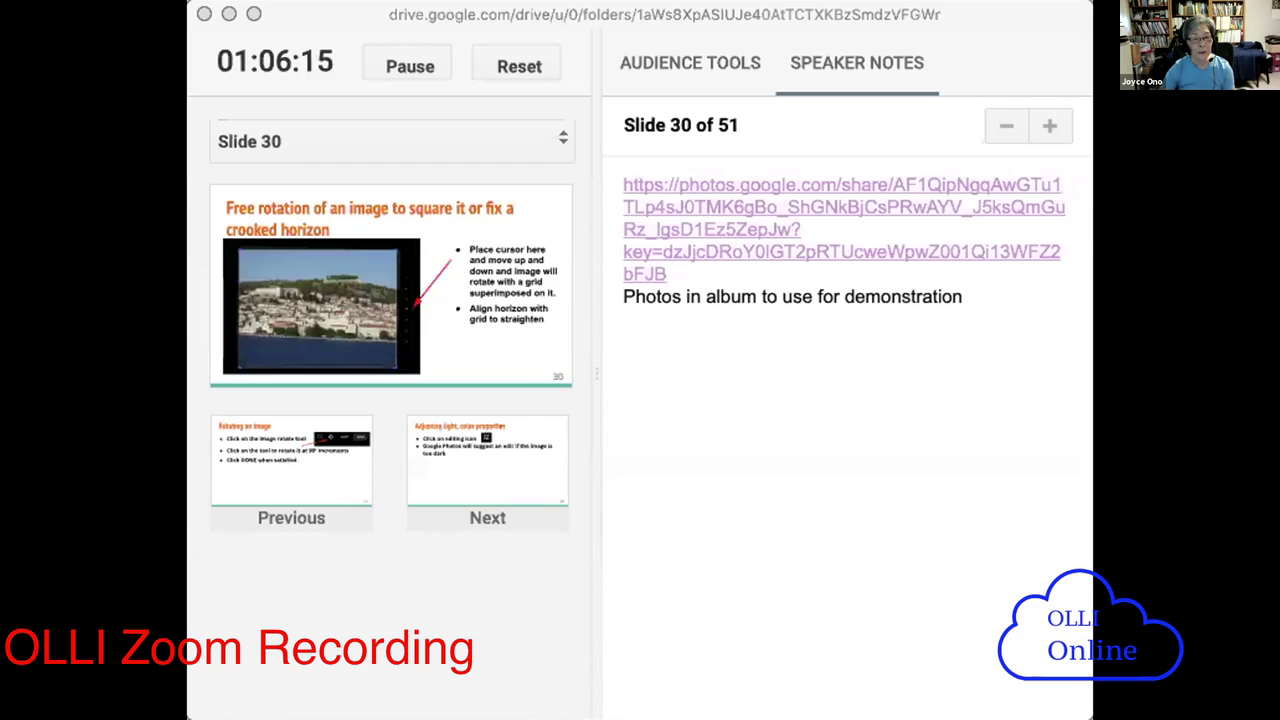
pyautogui.press('Right')
pyautogui.press('Right')
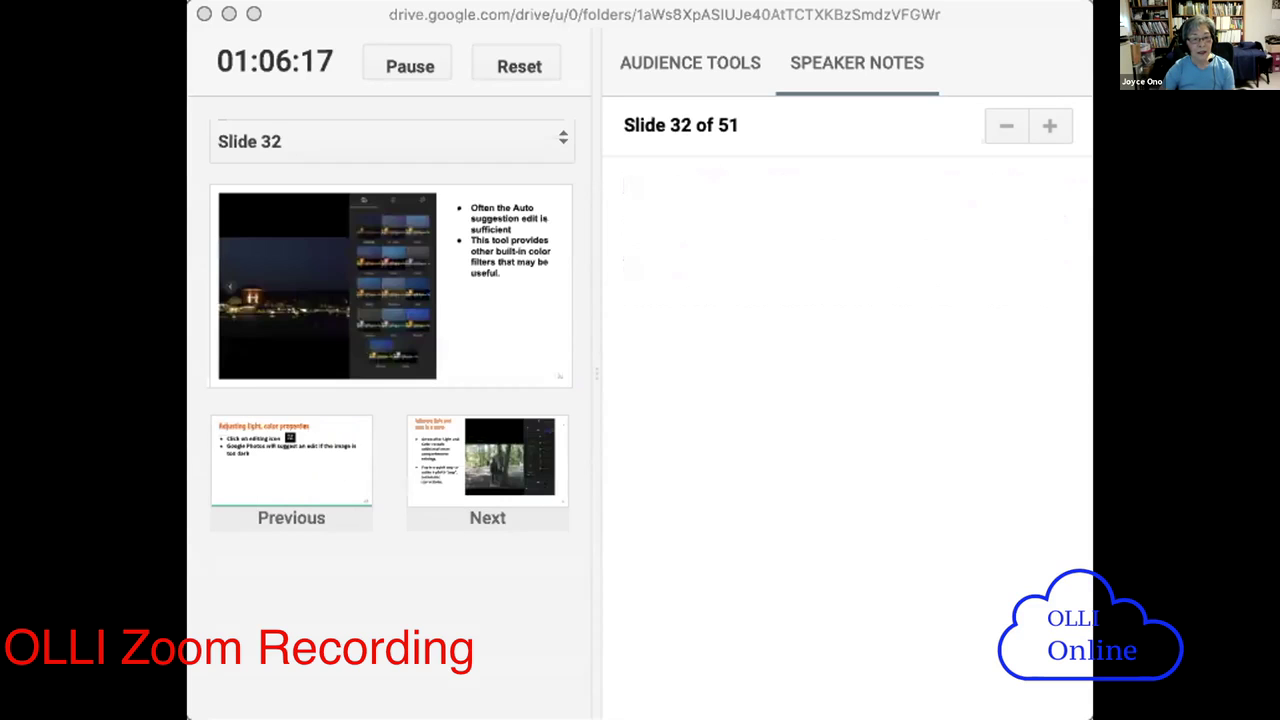
pyautogui.press('Right')
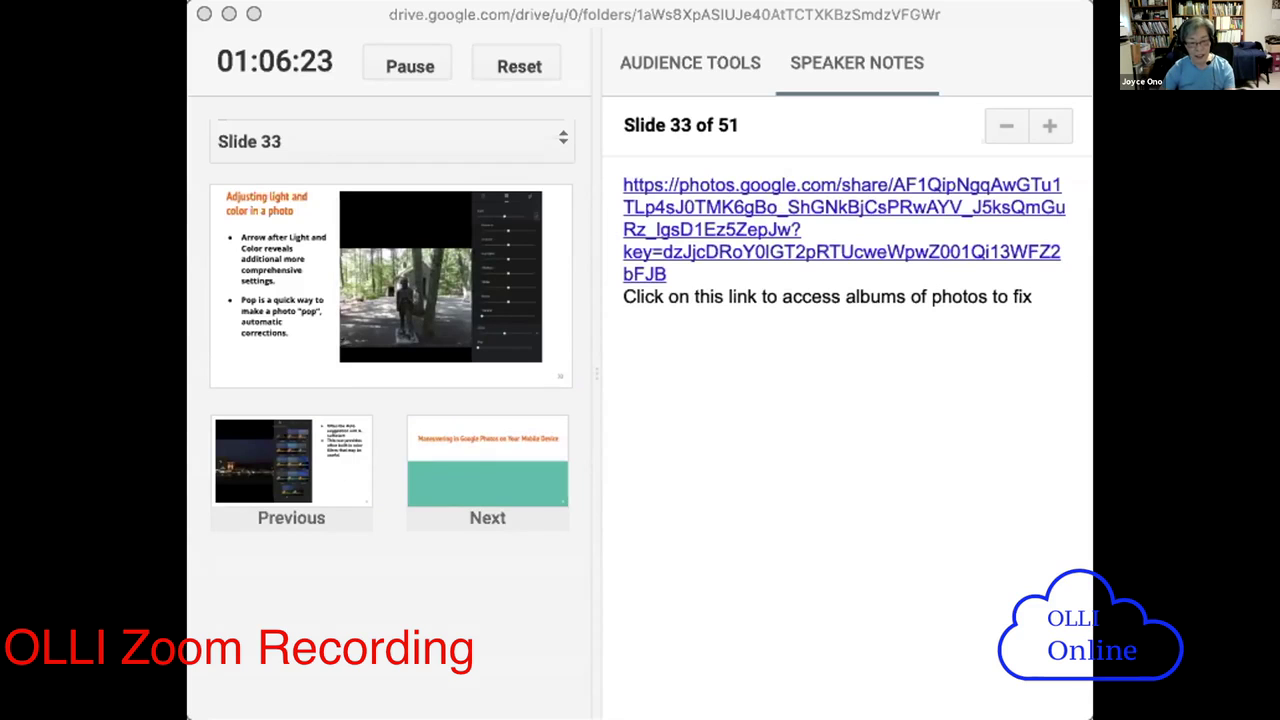
pyautogui.press('Right')
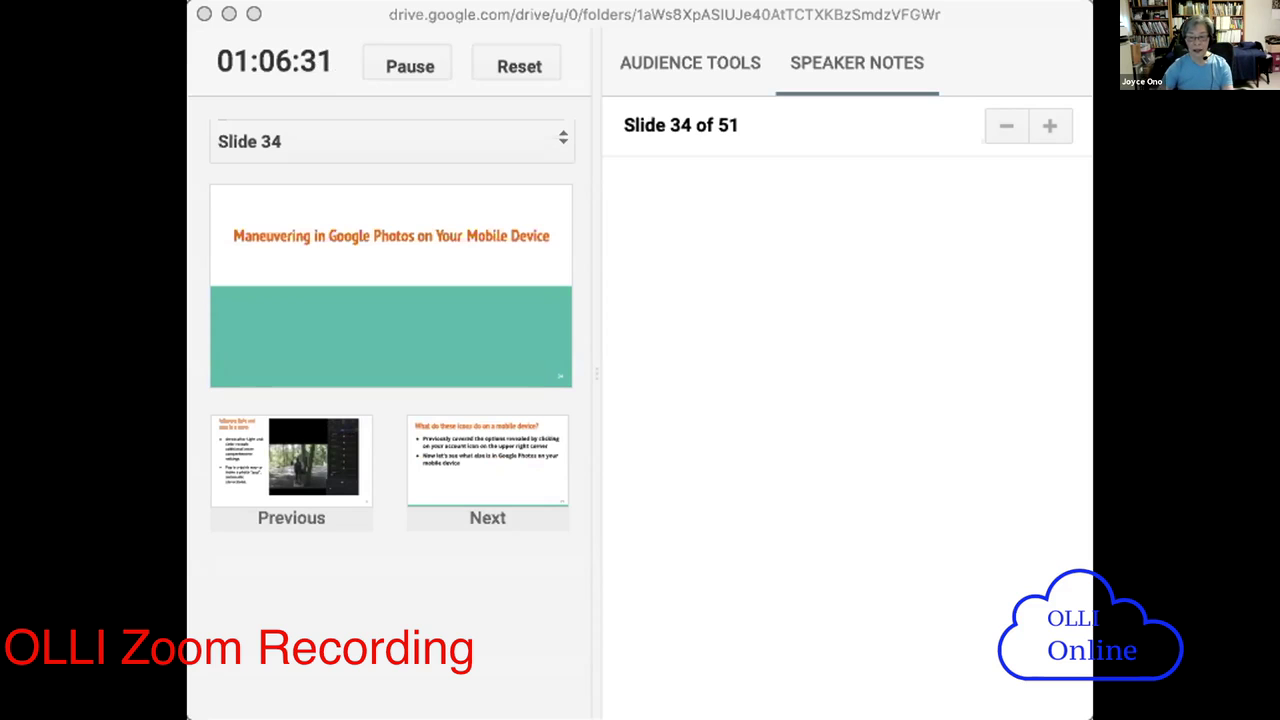
pyautogui.press('super+Tab')
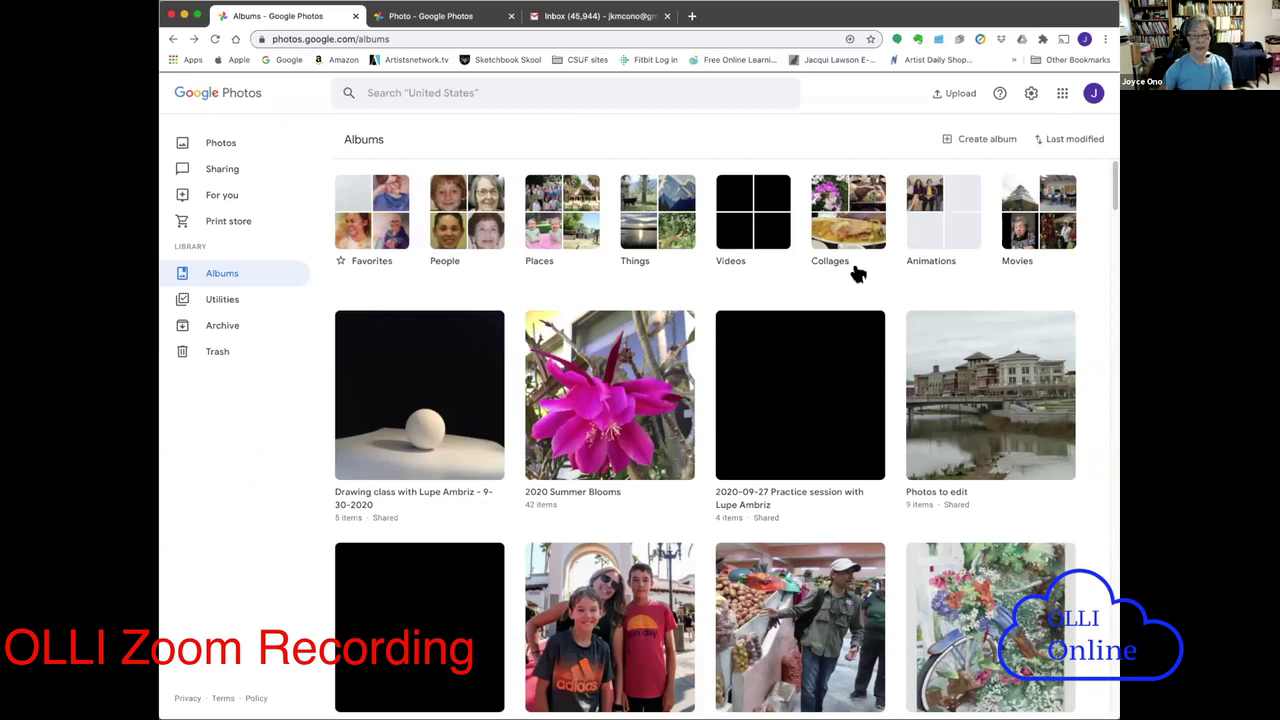
# - Open the Photos to edit album and view its first river photo full-size
pyautogui.click(208, 142)
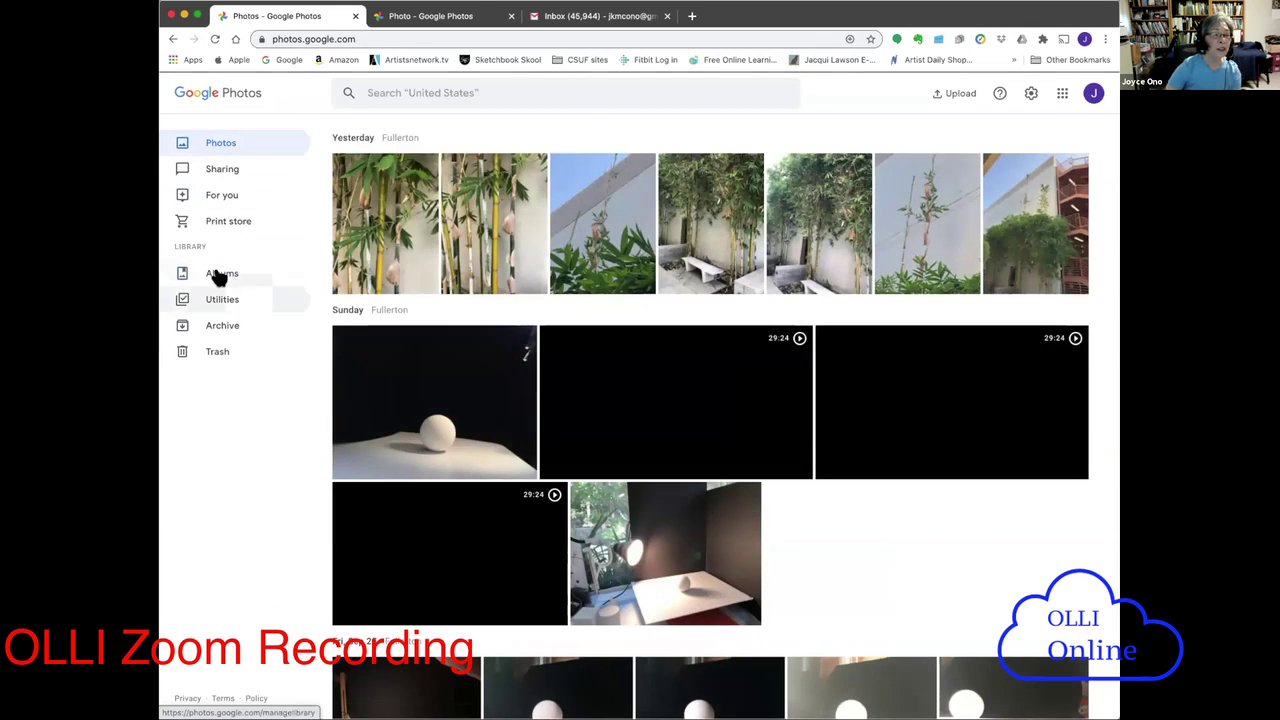
pyautogui.click(215, 273)
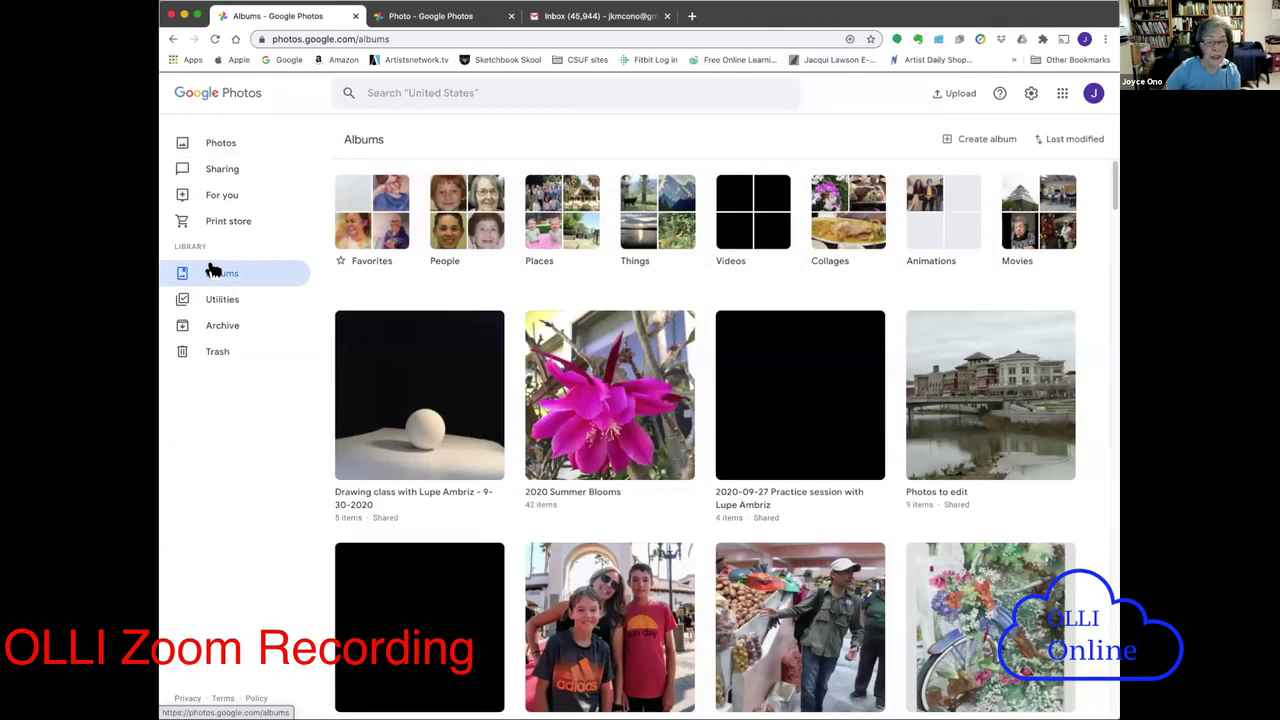
pyautogui.click(1018, 420)
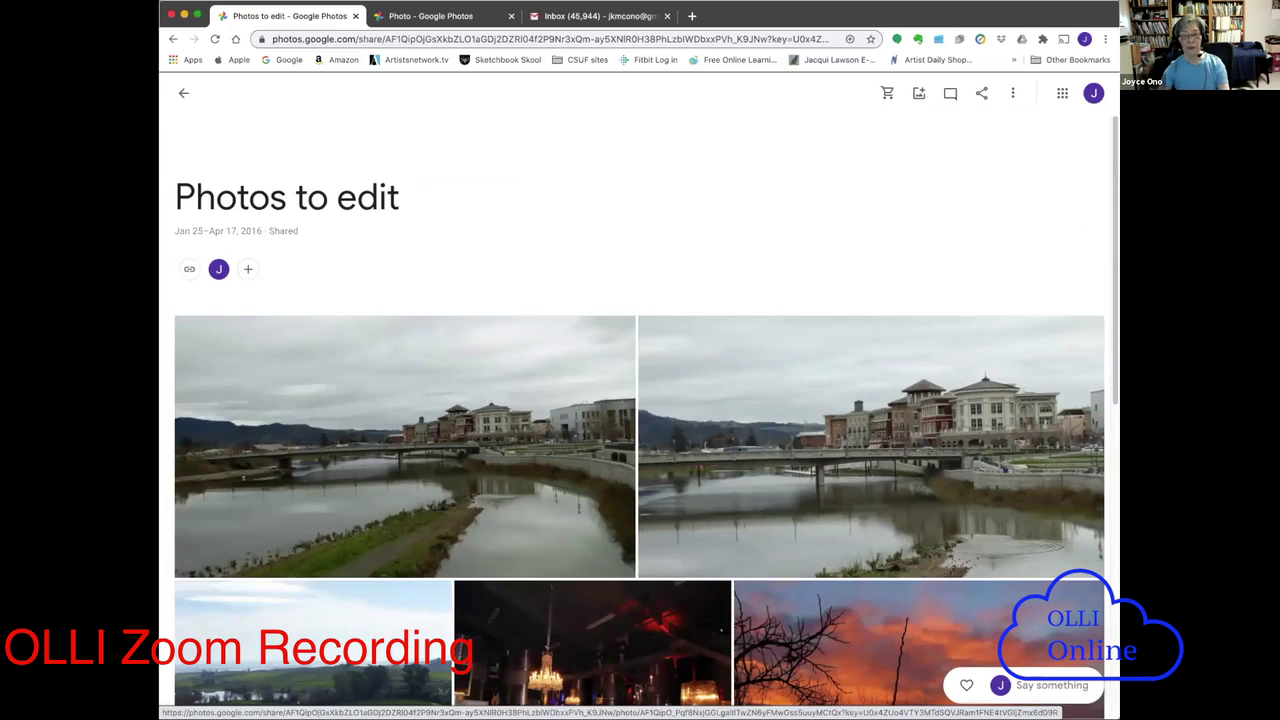
pyautogui.moveTo(1109, 337); pyautogui.dragTo(1106, 420)
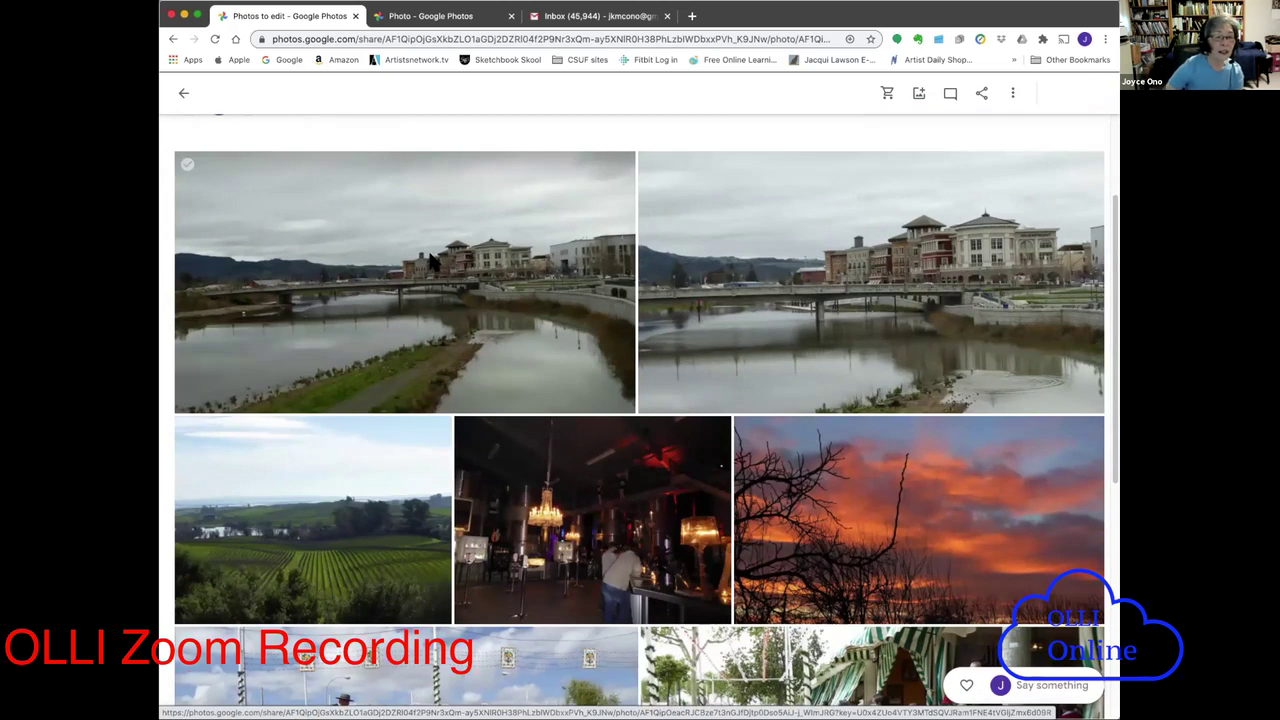
pyautogui.click(428, 259)
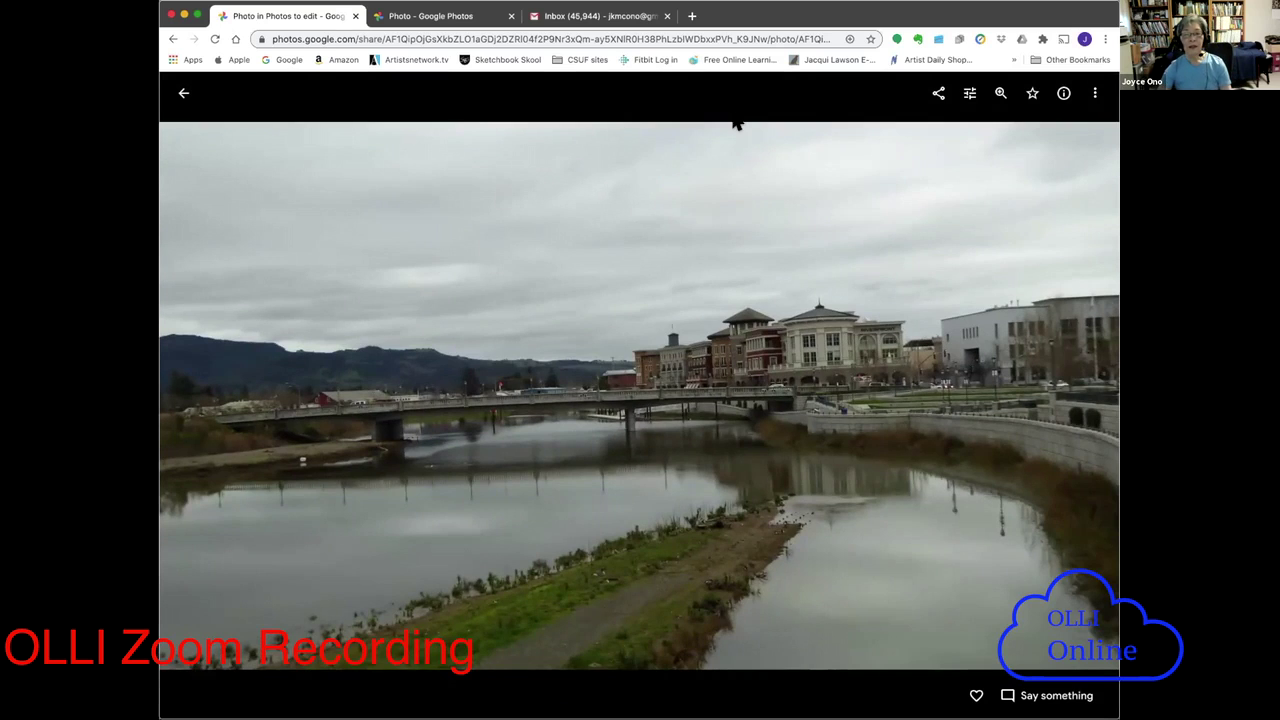
# - Check the river photo's details, close the Info panel, and open the photo in the editor
pyautogui.click(1063, 93)
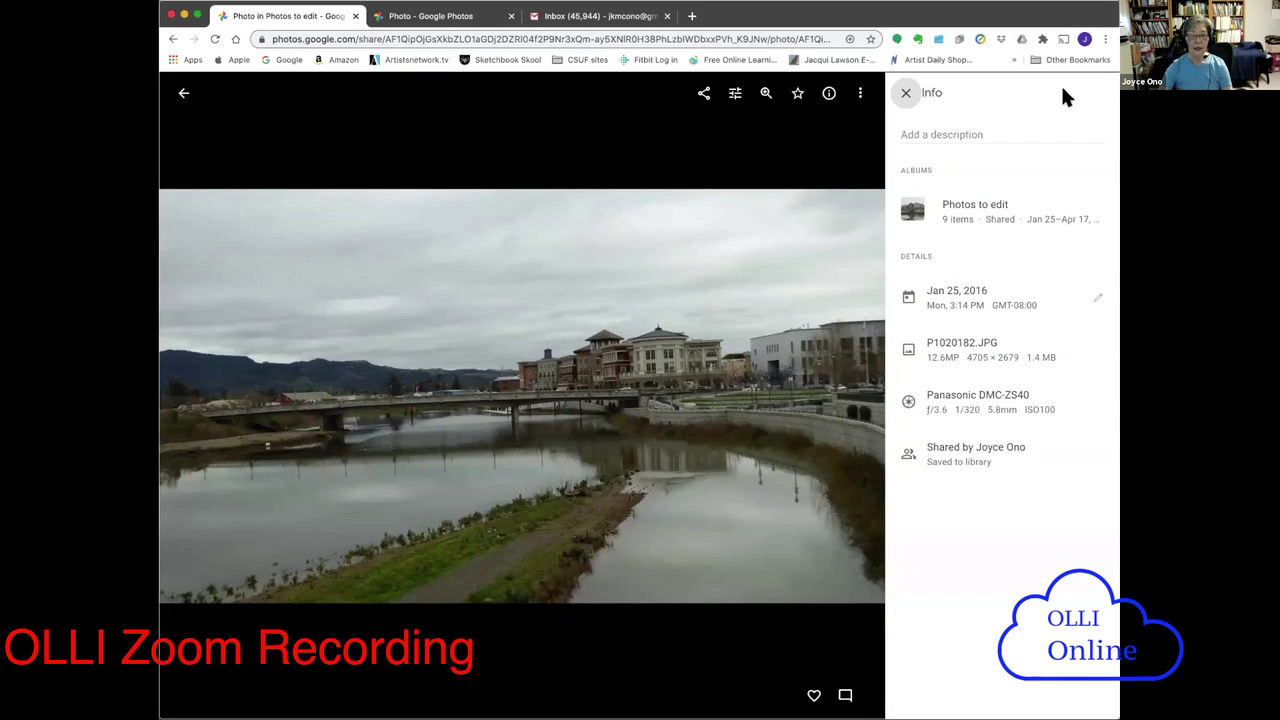
pyautogui.click(906, 94)
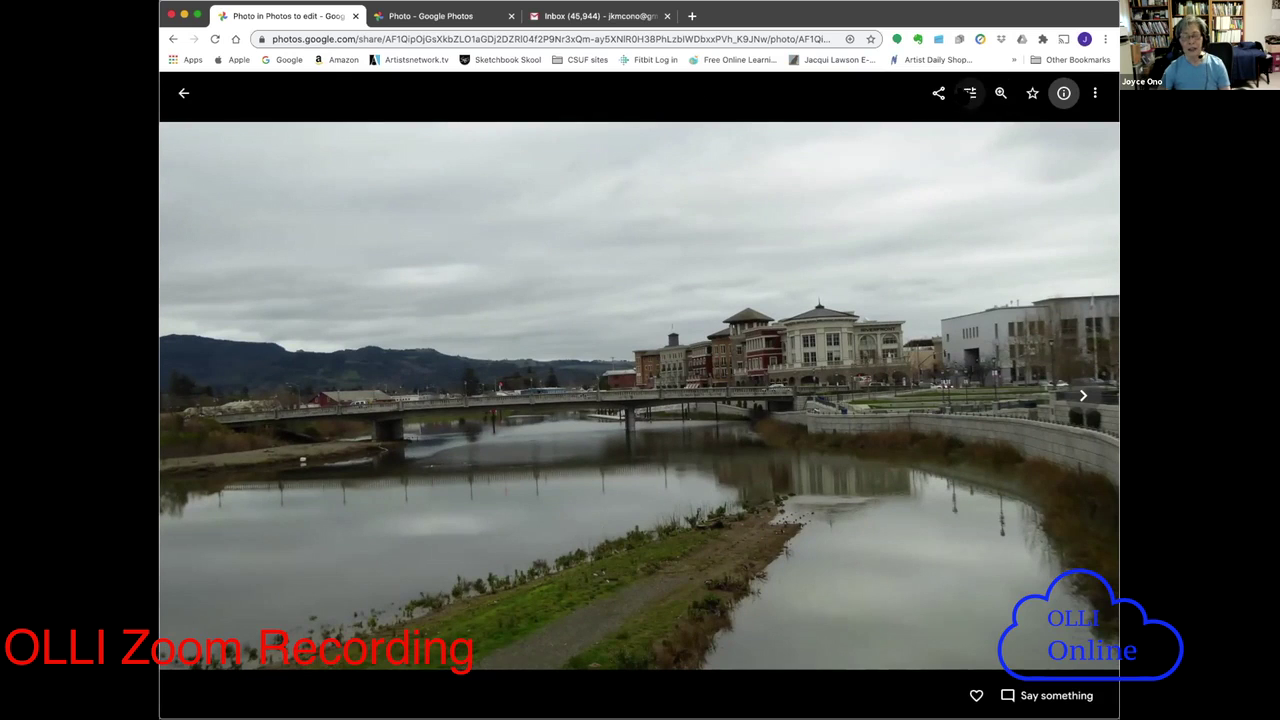
pyautogui.click(967, 96)
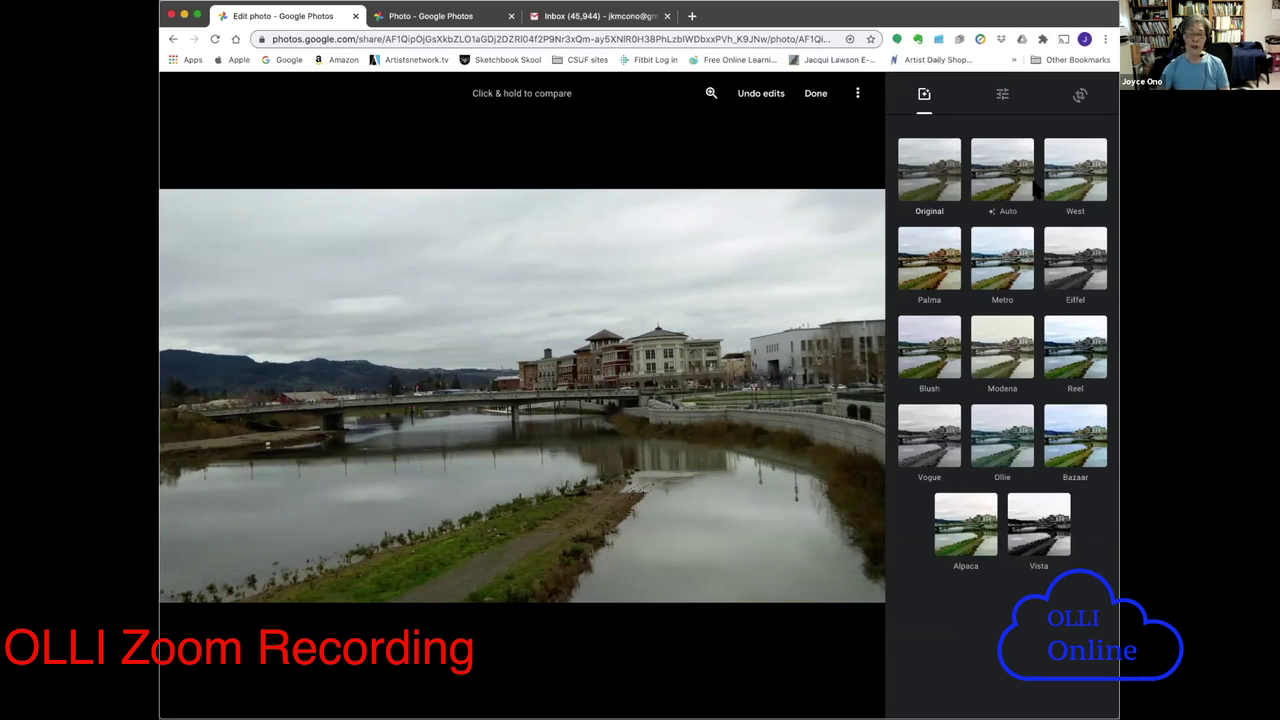
pyautogui.click(993, 180)
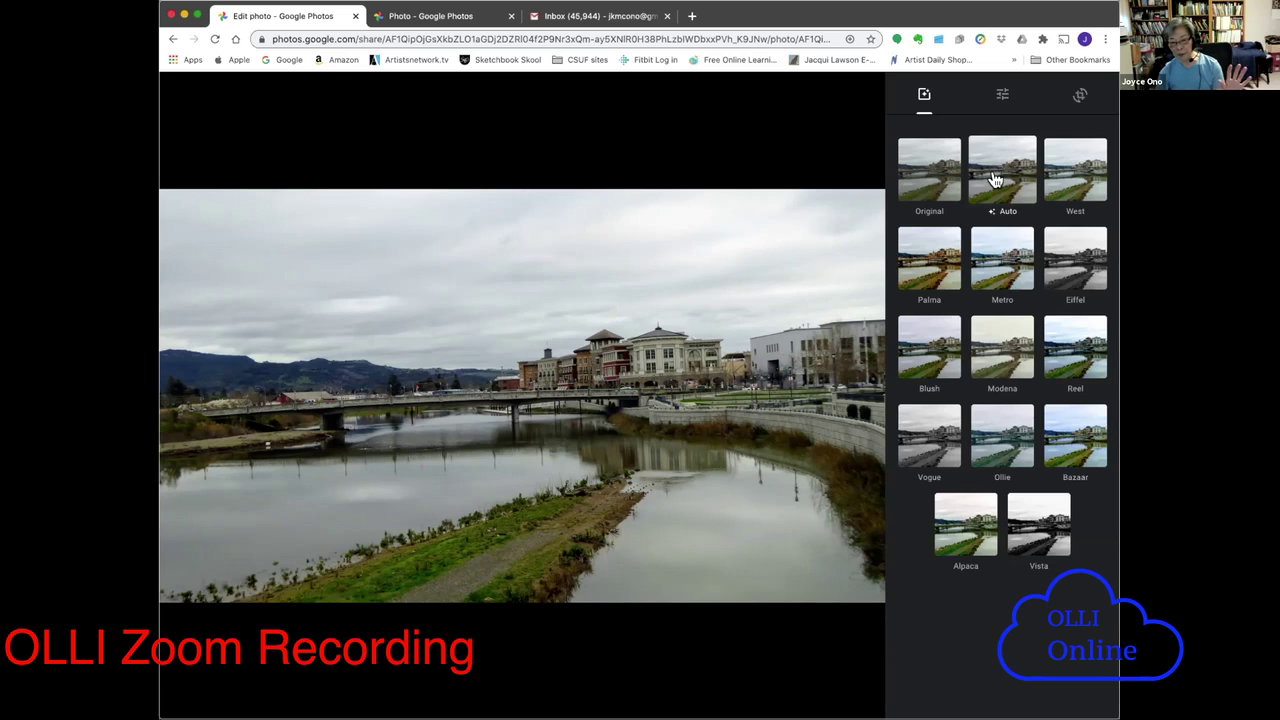
pyautogui.click(1076, 180)
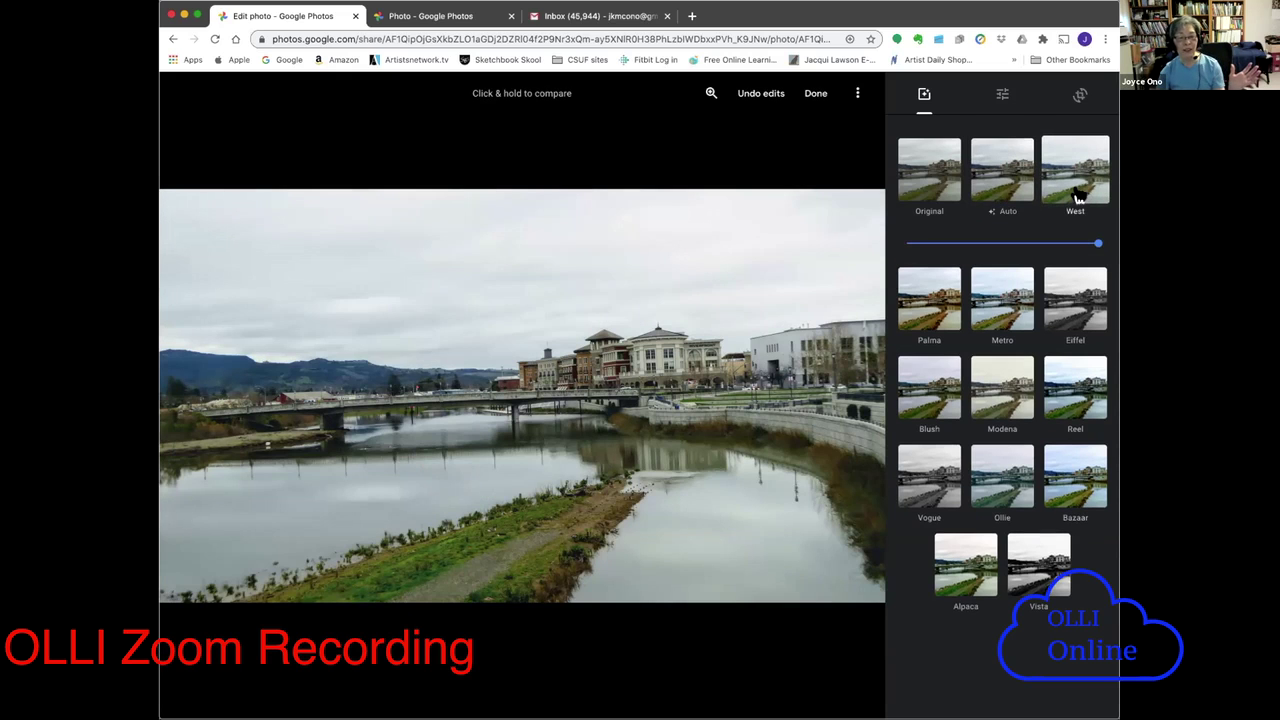
pyautogui.click(940, 288)
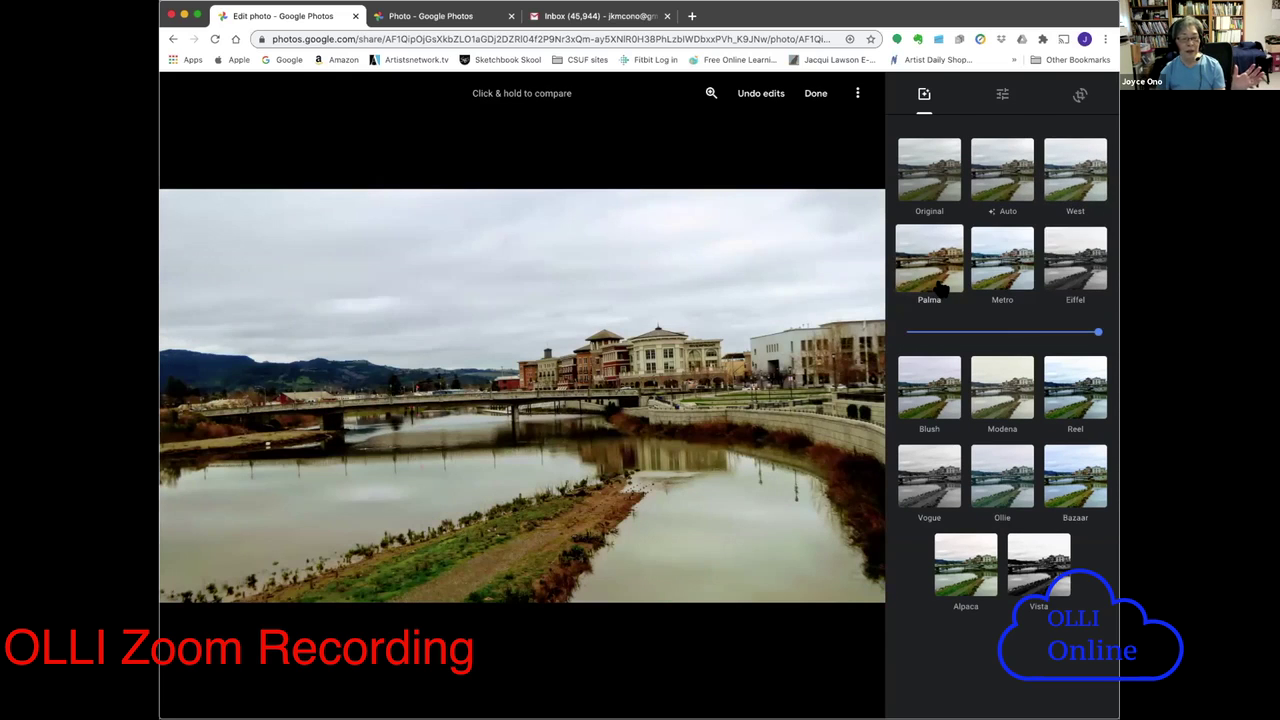
pyautogui.click(993, 280)
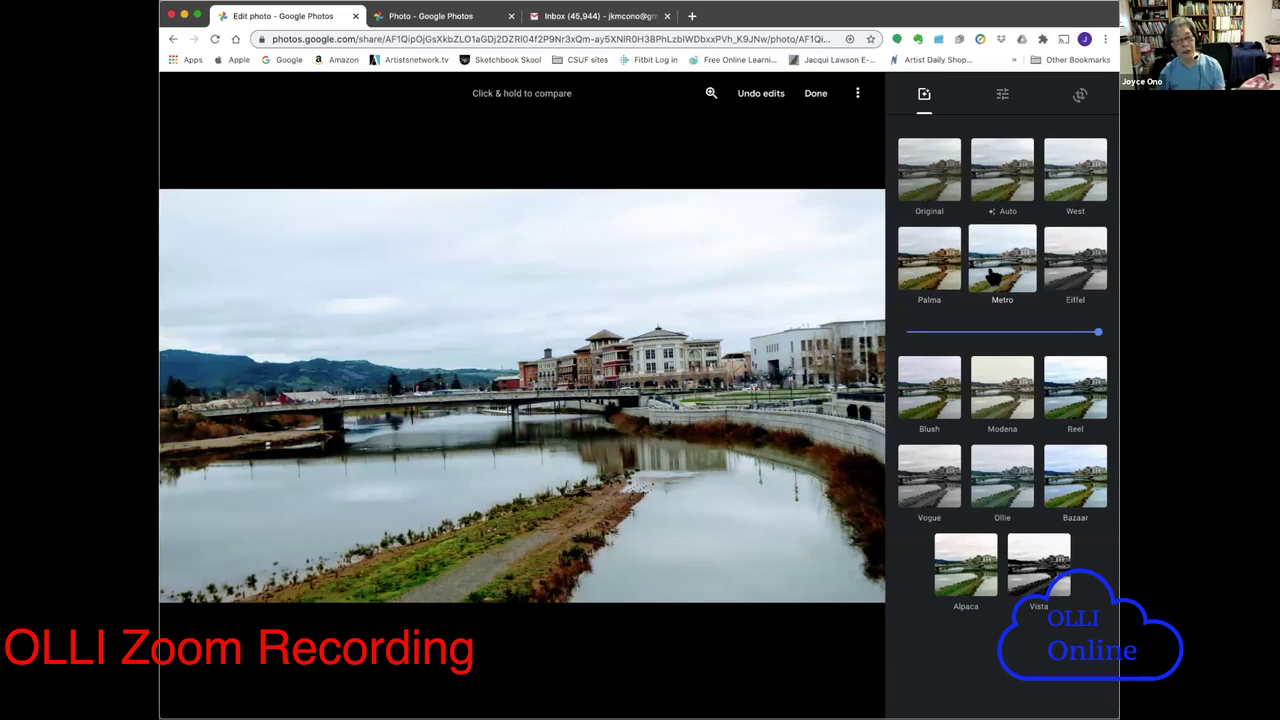
pyautogui.click(1076, 278)
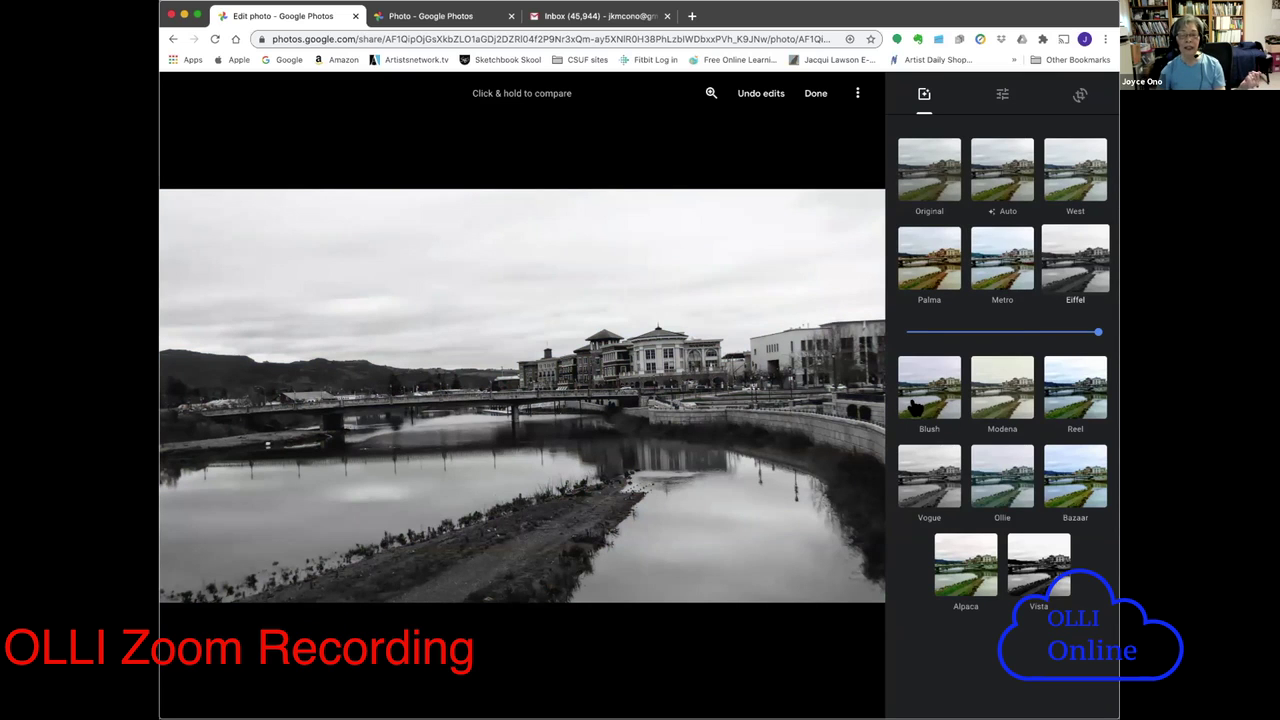
pyautogui.click(1087, 190)
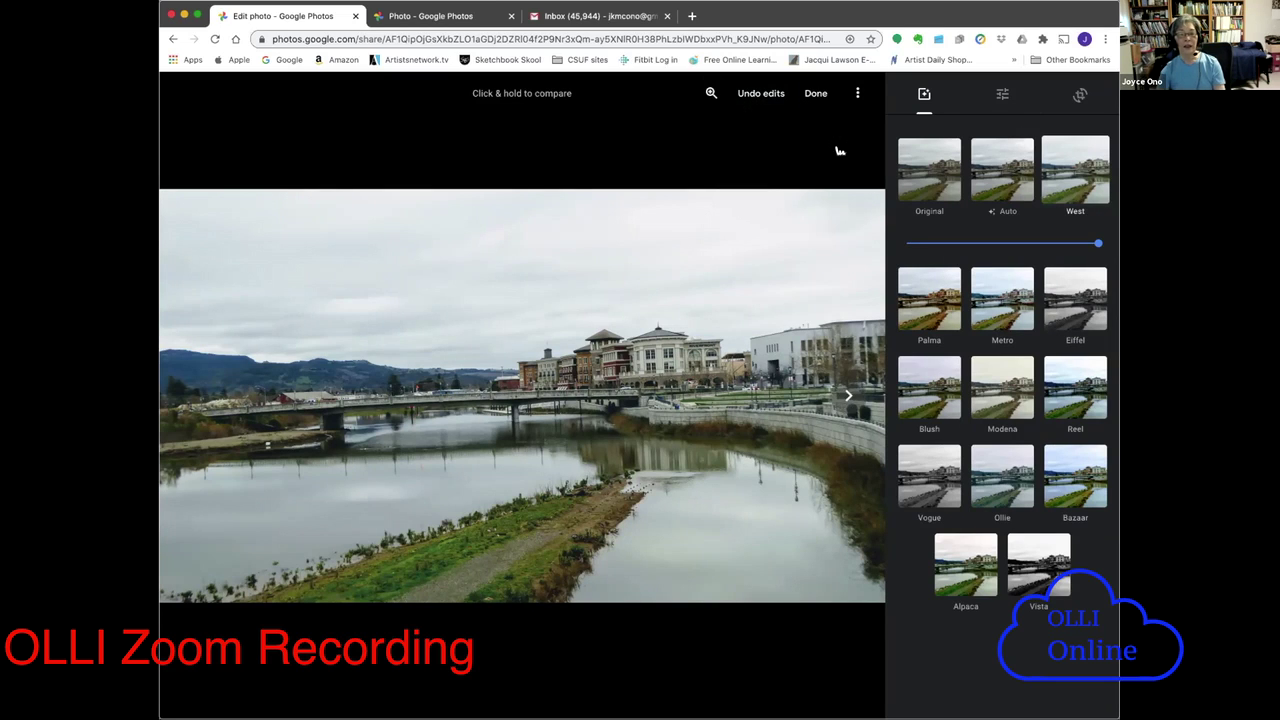
pyautogui.click(920, 192)
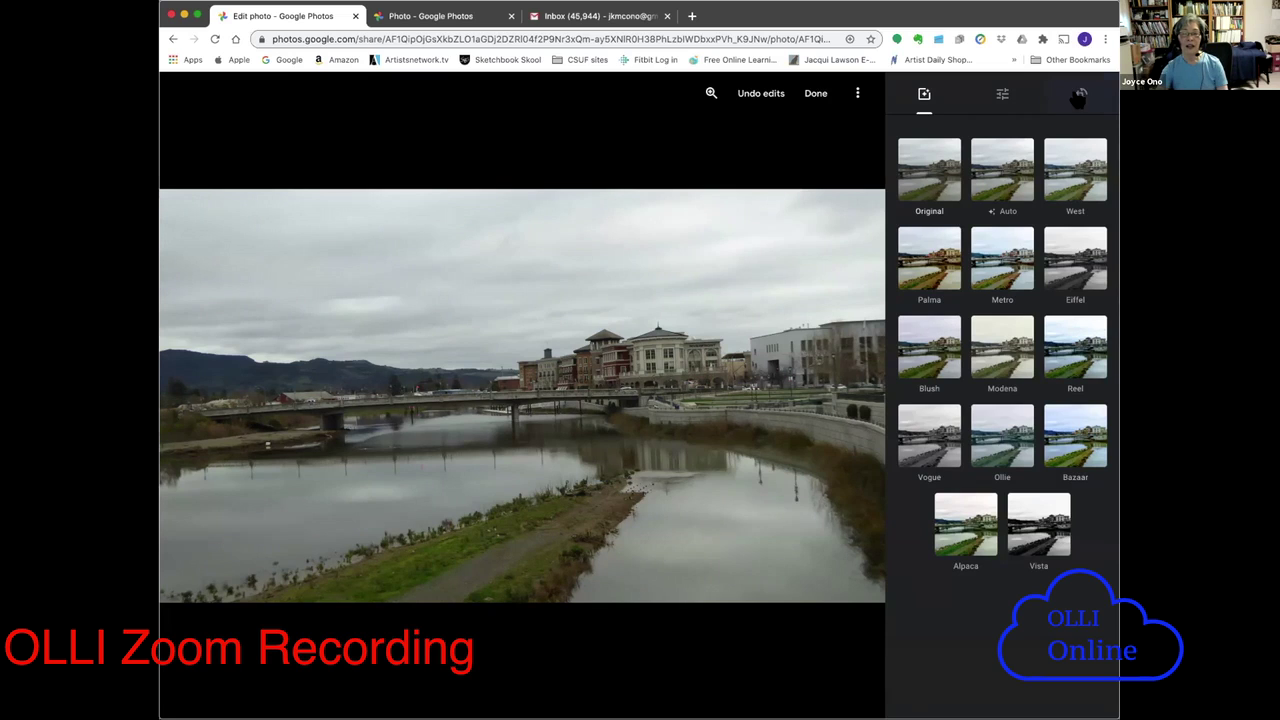
# - Rotate the river photo four quarter turns back to landscape, then tilt it with the angle dial
pyautogui.click(1080, 96)
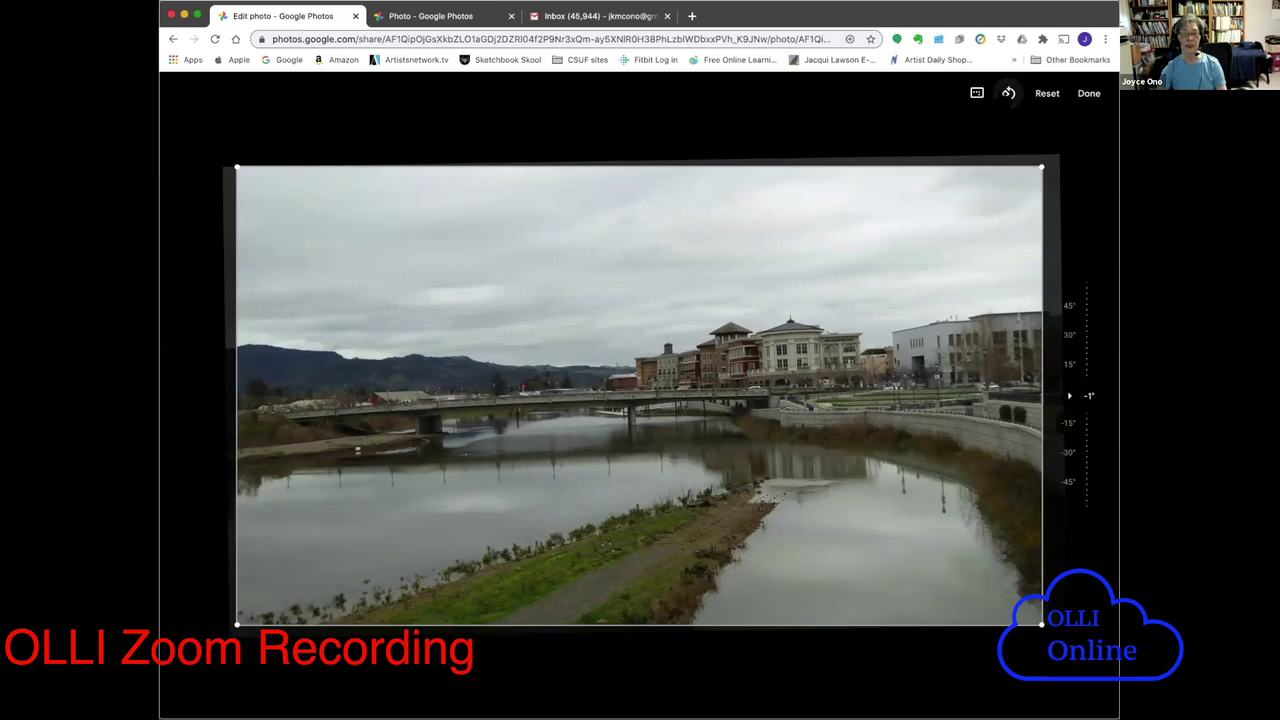
pyautogui.click(1009, 94)
pyautogui.click(1008, 94)
pyautogui.click(1007, 95)
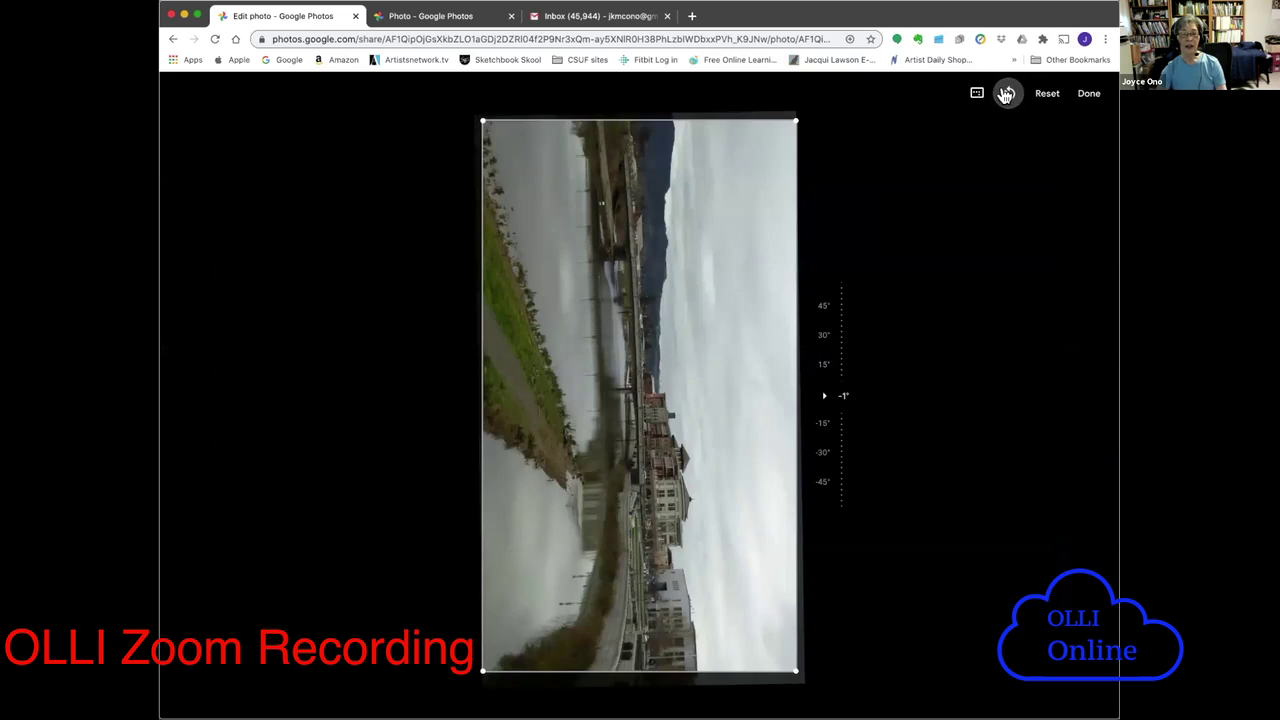
pyautogui.click(1006, 94)
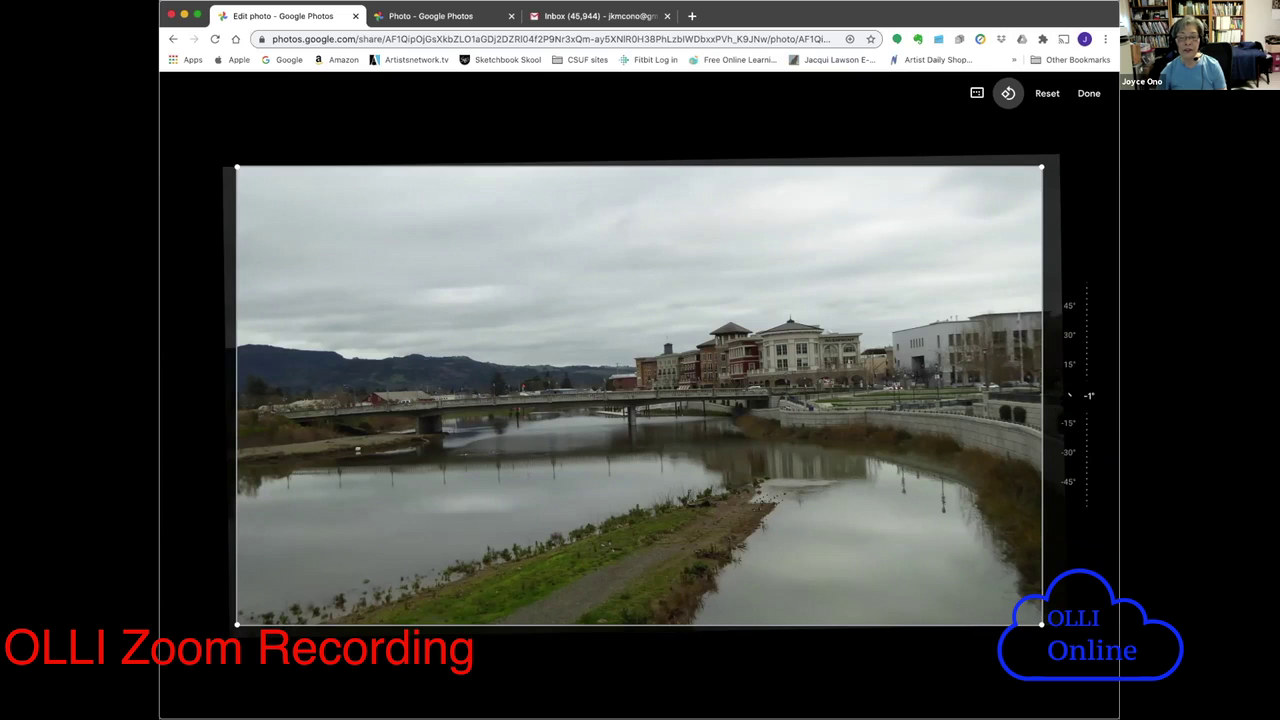
pyautogui.click(1068, 395)
pyautogui.moveTo(1068, 395); pyautogui.dragTo(1054, 436)
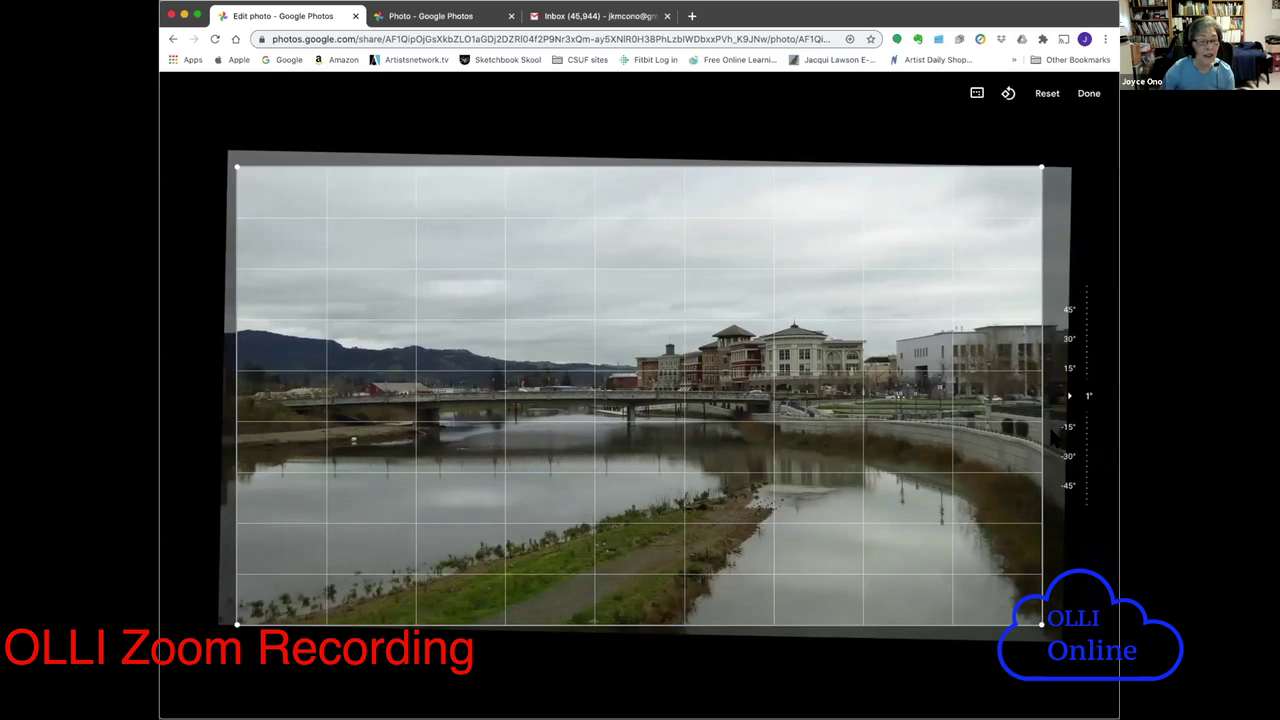
# - Straighten the river photo to about 1°, trim its right side, then discard both changes
pyautogui.moveTo(1054, 436); pyautogui.dragTo(1054, 436)
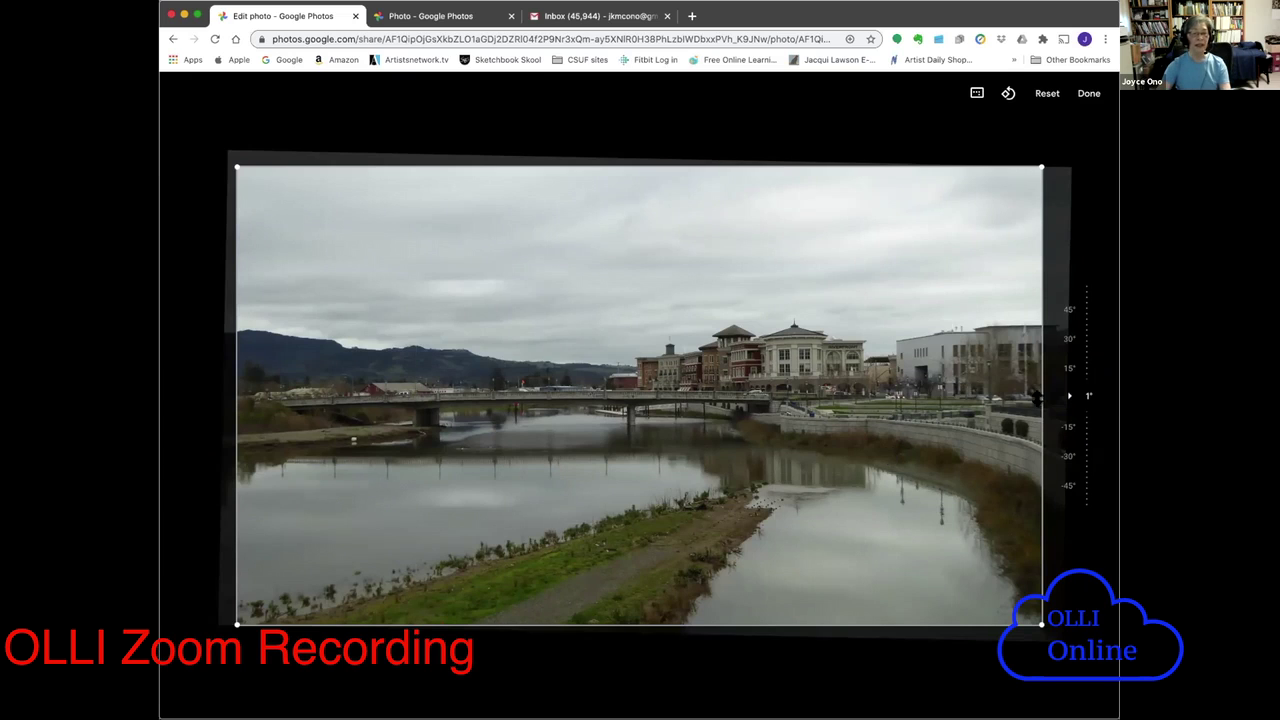
pyautogui.moveTo(1068, 396); pyautogui.dragTo(1068, 396)
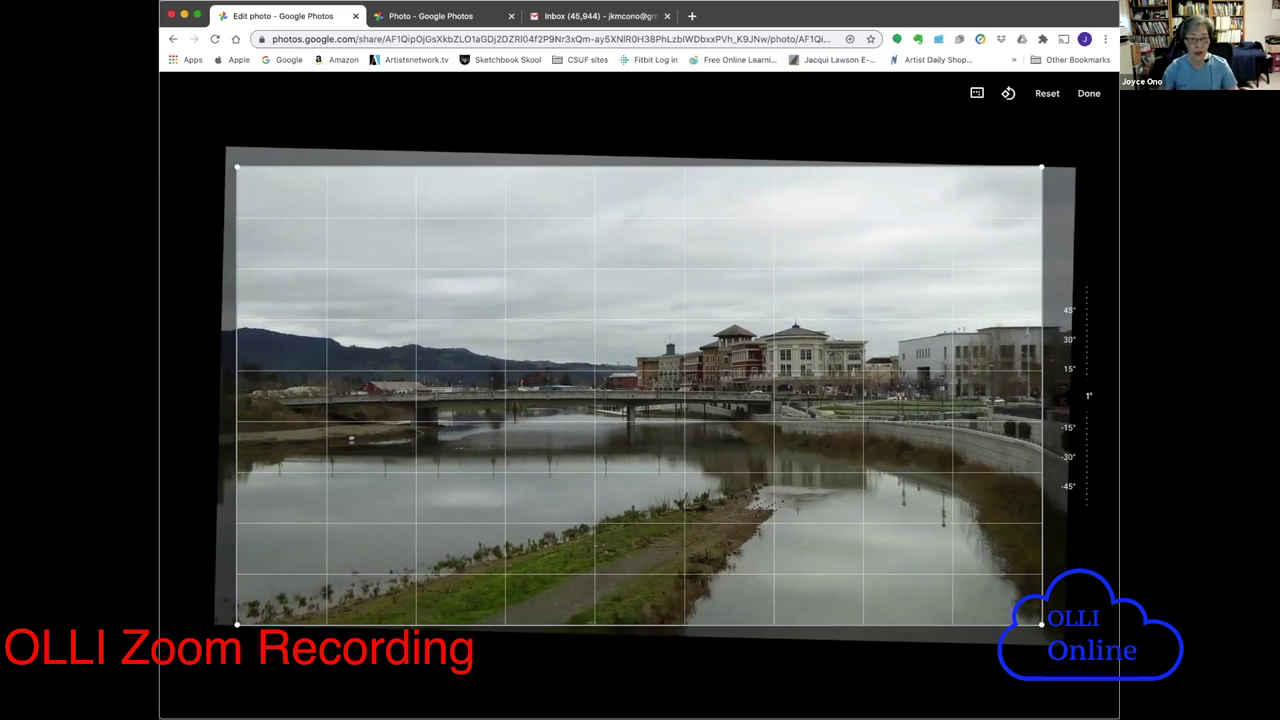
pyautogui.moveTo(1068, 396); pyautogui.dragTo(1068, 396)
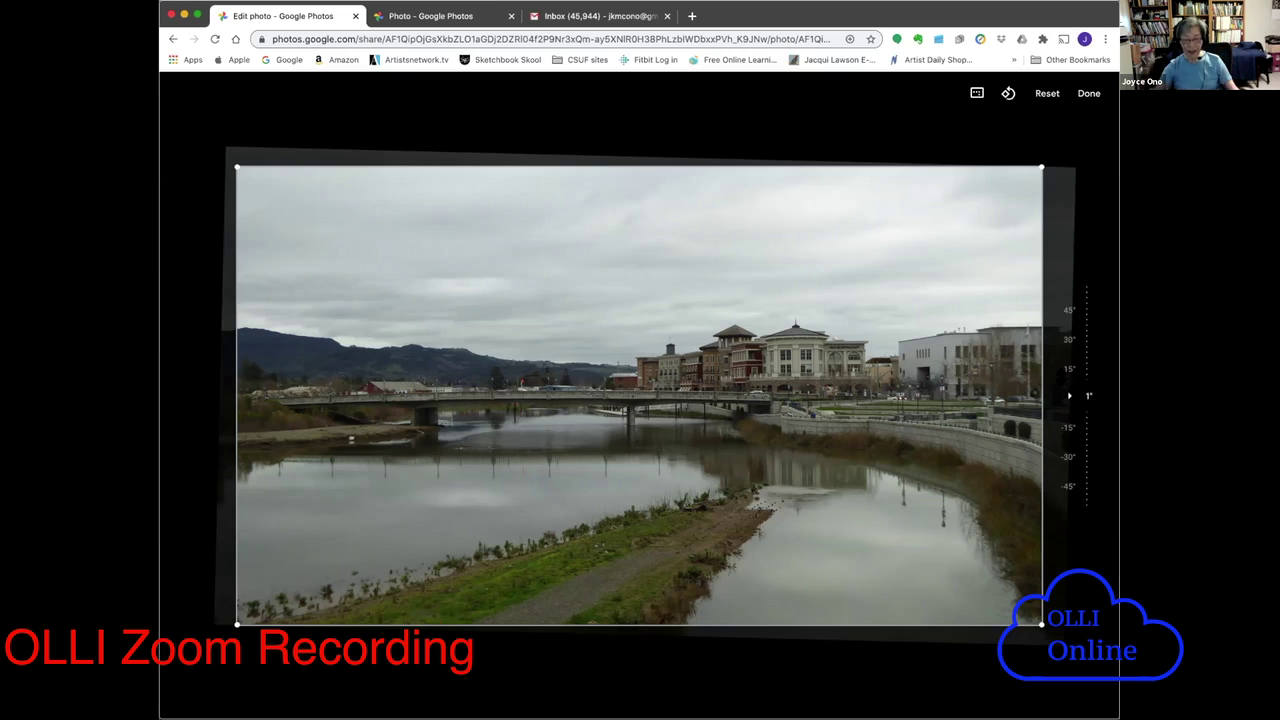
pyautogui.moveTo(1088, 396); pyautogui.dragTo(1088, 396)
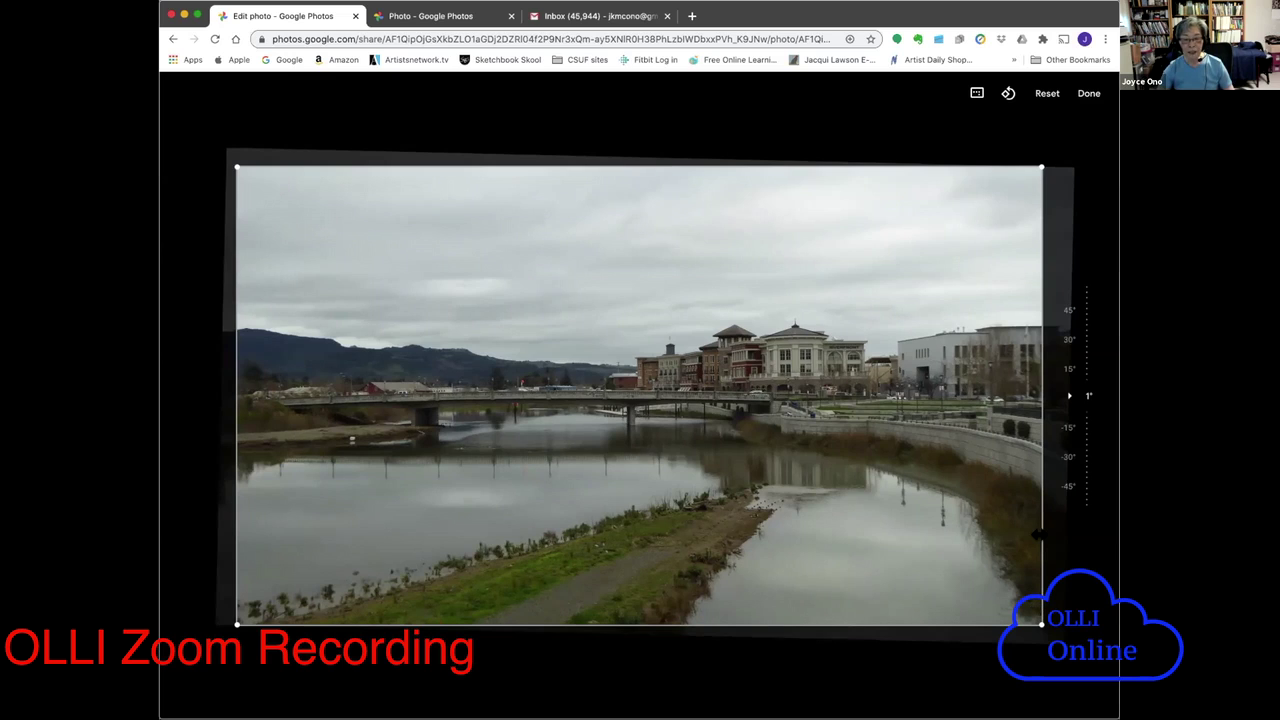
pyautogui.moveTo(1038, 535); pyautogui.dragTo(908, 537)
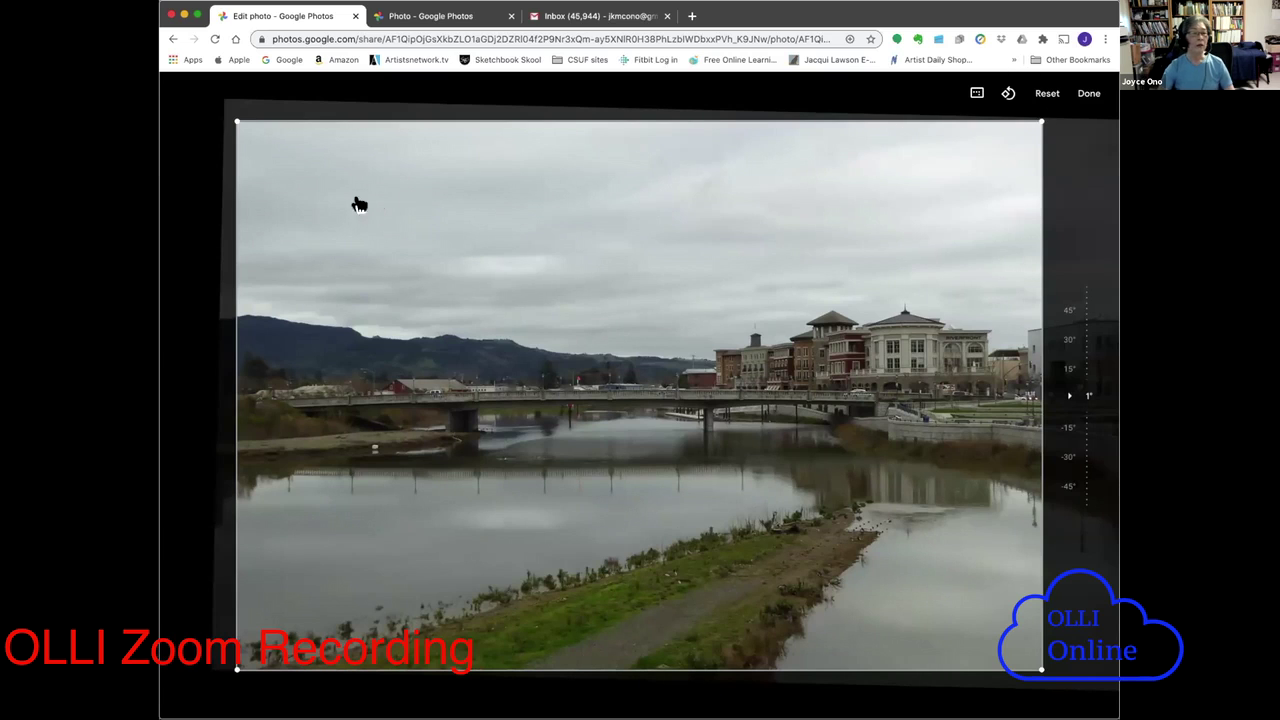
pyautogui.click(1047, 95)
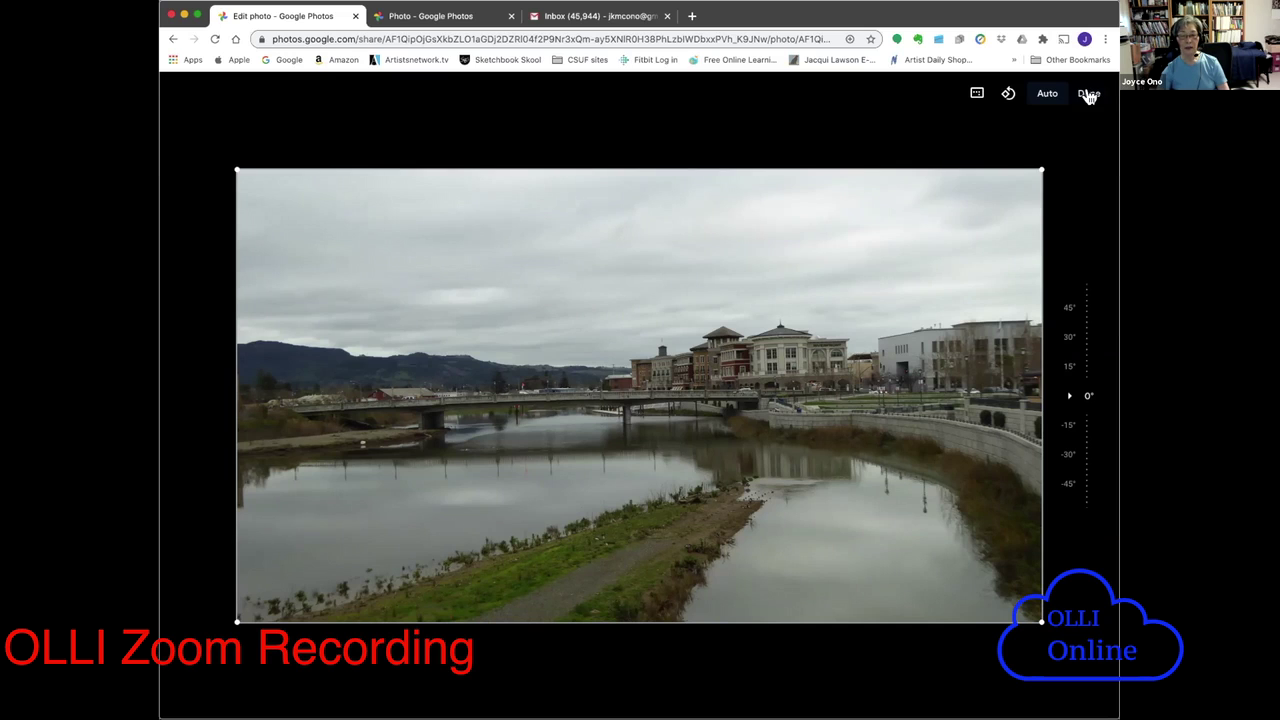
# - Leave crop-and-rotate to return to the river photo's filter presets
pyautogui.click(1088, 94)
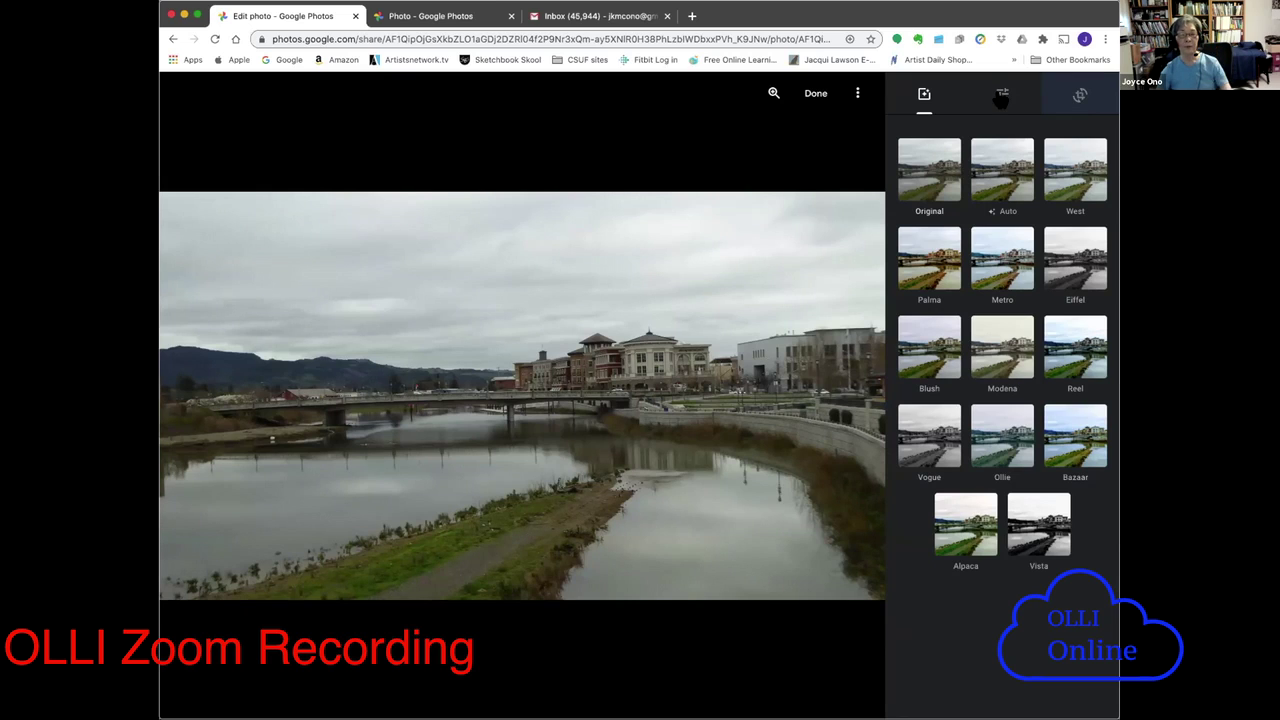
# - Preview added Pop on the river photo in the Adjust panel, then set it back to zero
pyautogui.click(1002, 97)
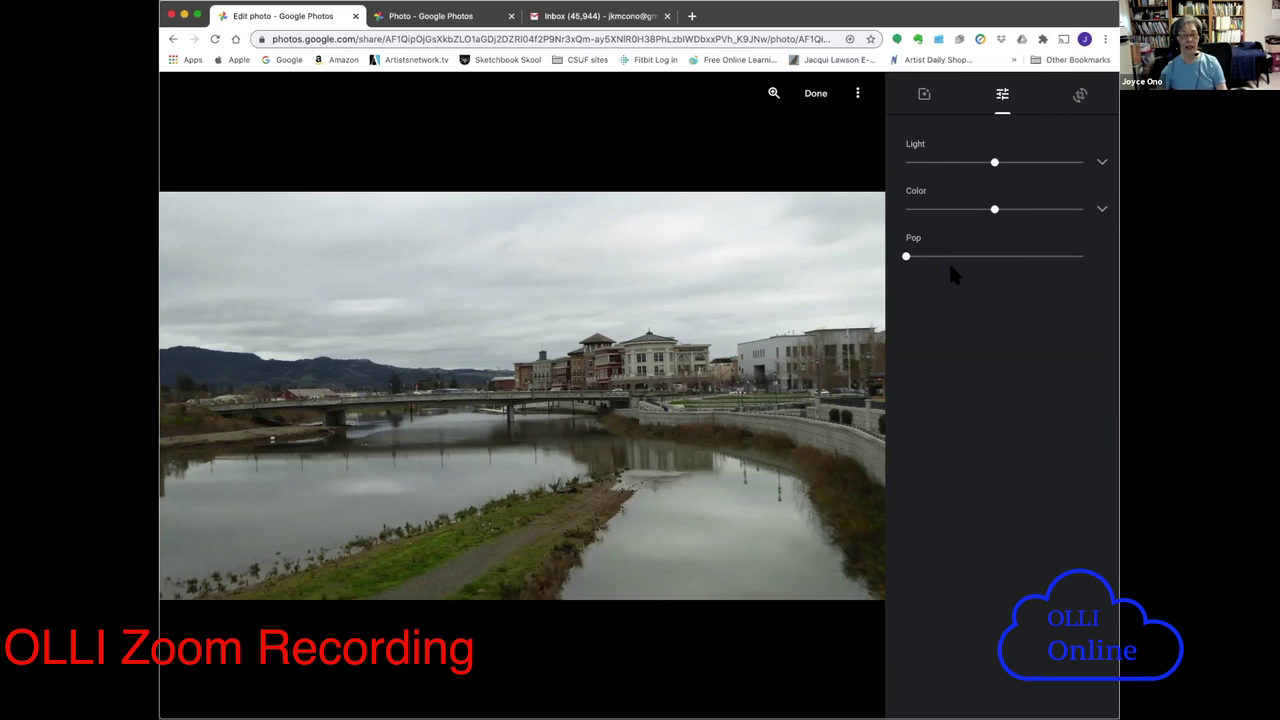
pyautogui.moveTo(906, 258); pyautogui.dragTo(970, 256)
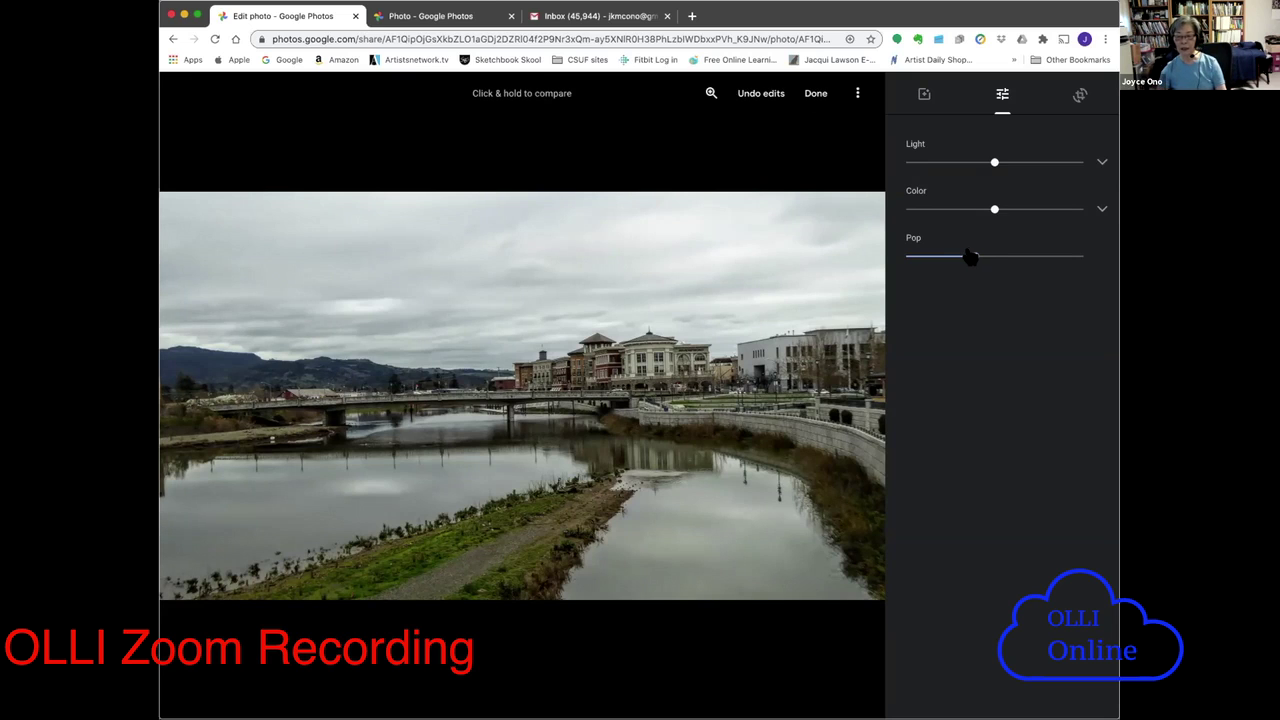
pyautogui.moveTo(973, 264); pyautogui.dragTo(904, 258)
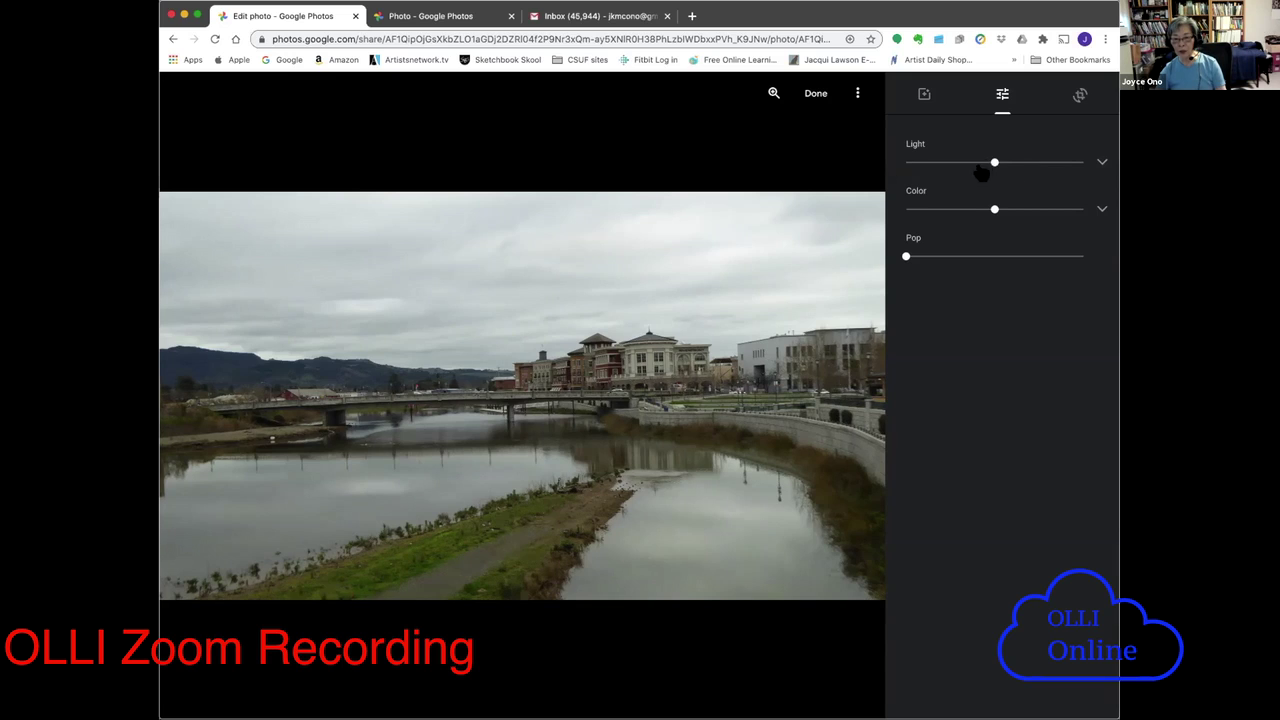
# - Test the Light and Exposure sliders and add a vignette, then weaken it slightly
pyautogui.moveTo(992, 163)
pyautogui.mouseDown()
pyautogui.moveTo(952, 163)
pyautogui.moveTo(1003, 166)
pyautogui.moveTo(993, 172)
pyautogui.mouseUp()
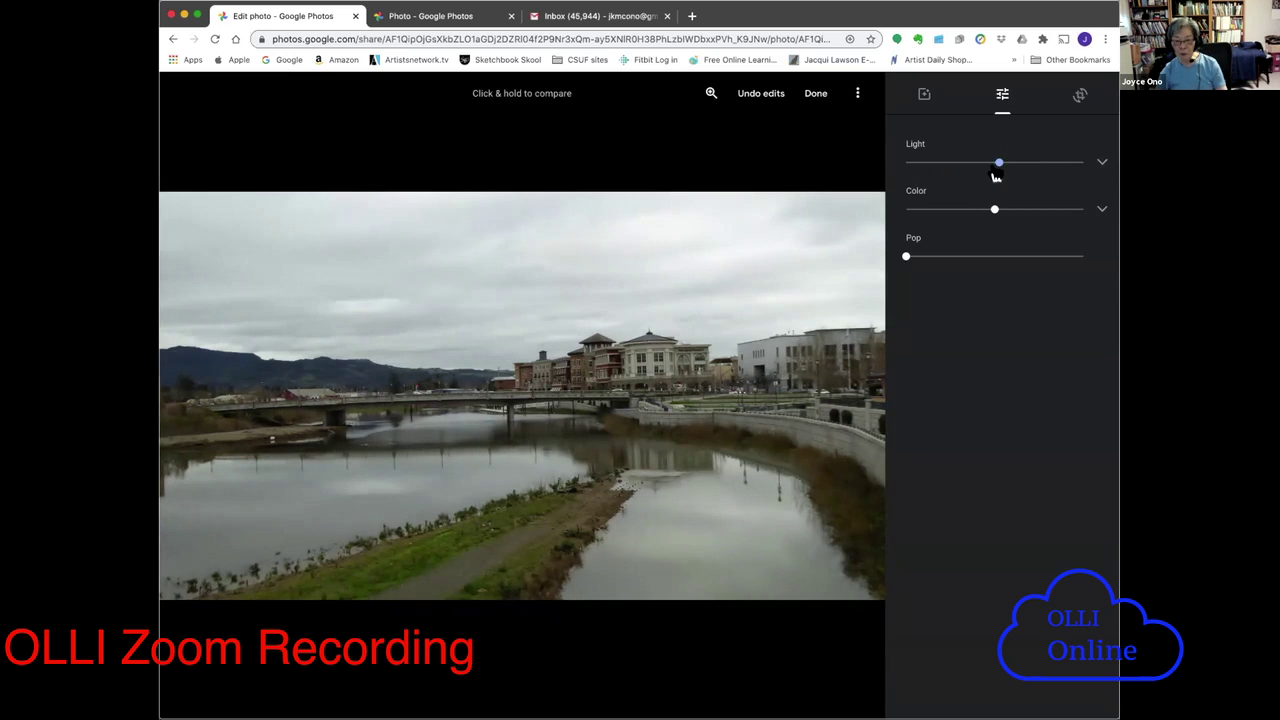
pyautogui.click(1102, 164)
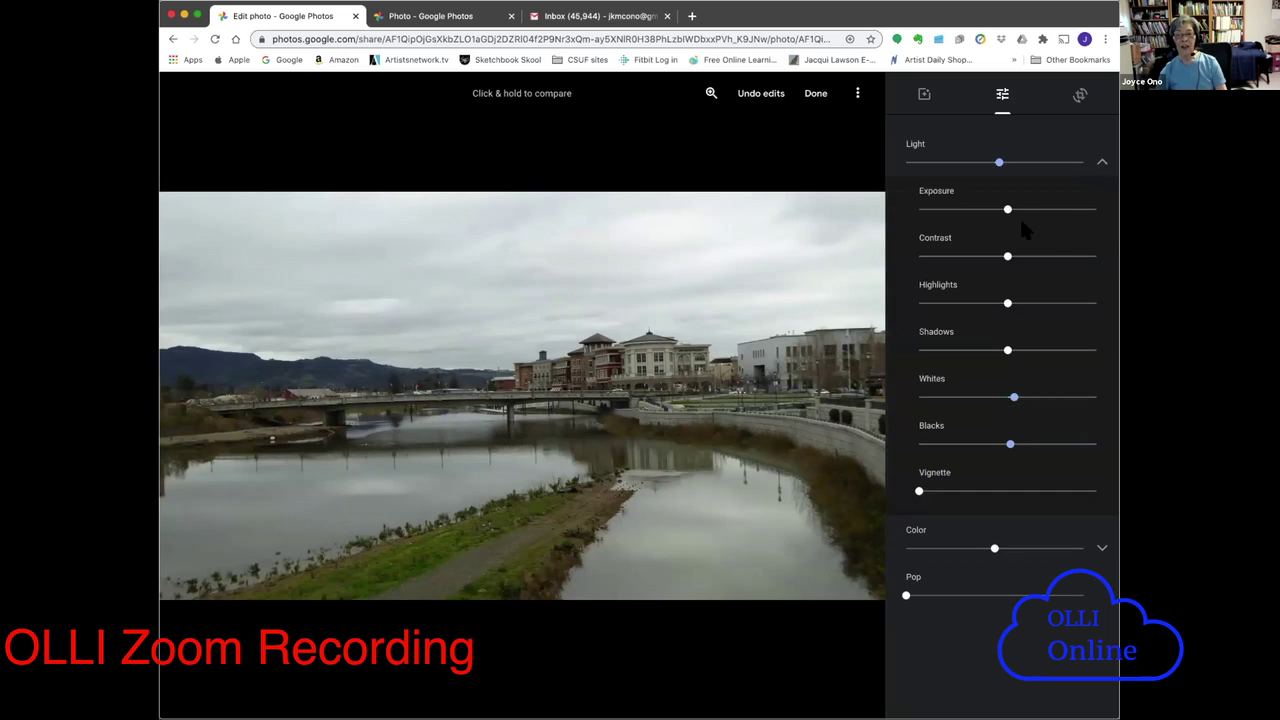
pyautogui.moveTo(1004, 210); pyautogui.dragTo(1006, 260)
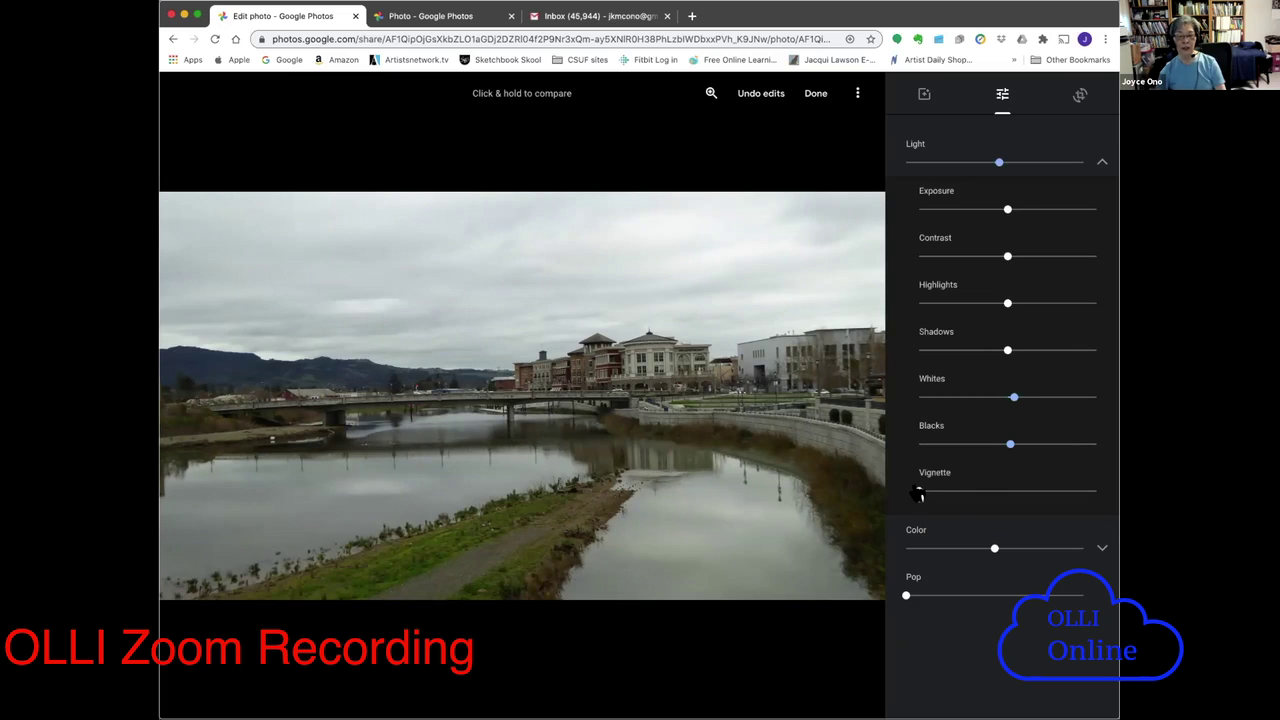
pyautogui.moveTo(919, 492); pyautogui.dragTo(1038, 507)
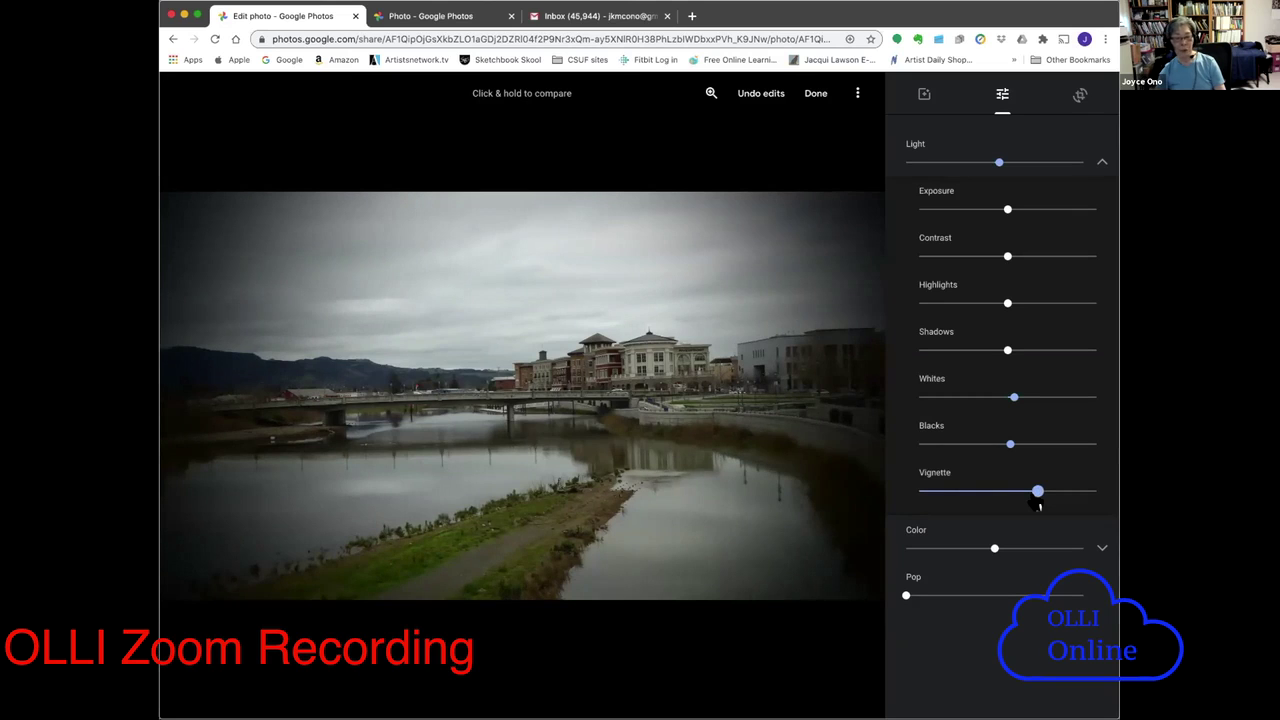
pyautogui.moveTo(1036, 505); pyautogui.dragTo(912, 496)
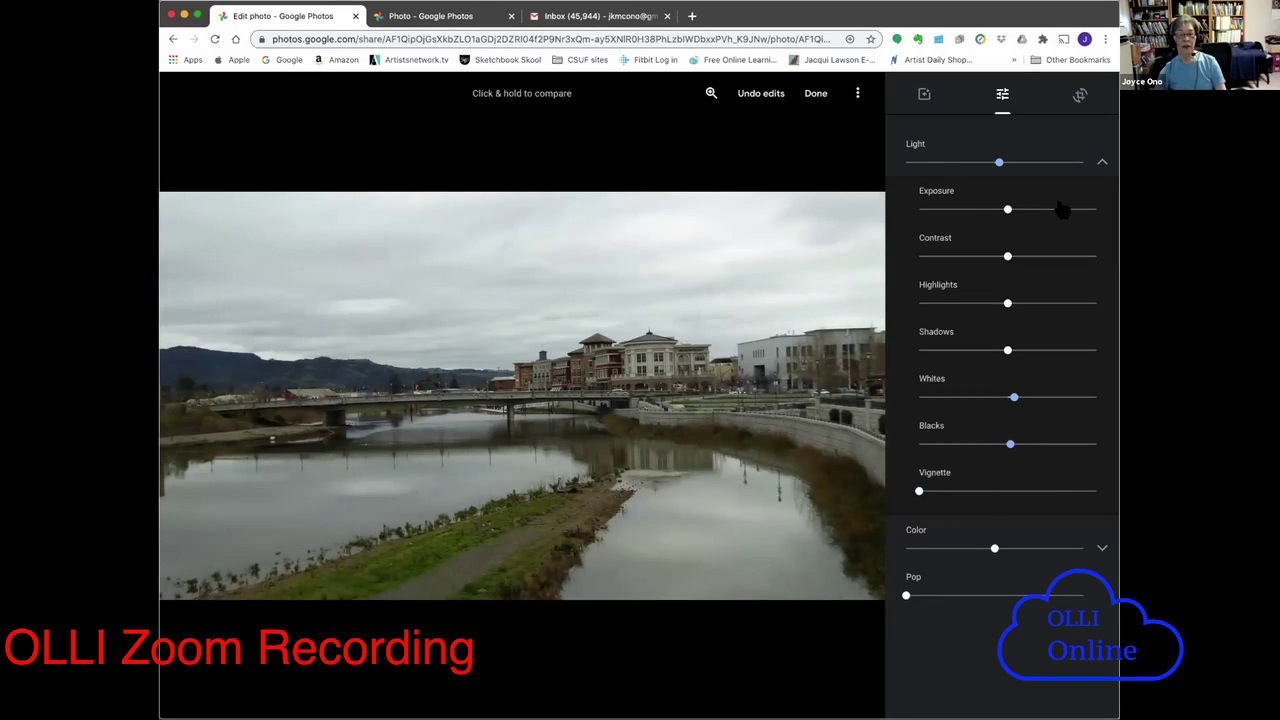
# - Raise the photo's overall Light, Exposure, Contrast and Shadows slightly
pyautogui.moveTo(999, 162); pyautogui.dragTo(1016, 162)
pyautogui.moveTo(1007, 209); pyautogui.dragTo(1021, 212)
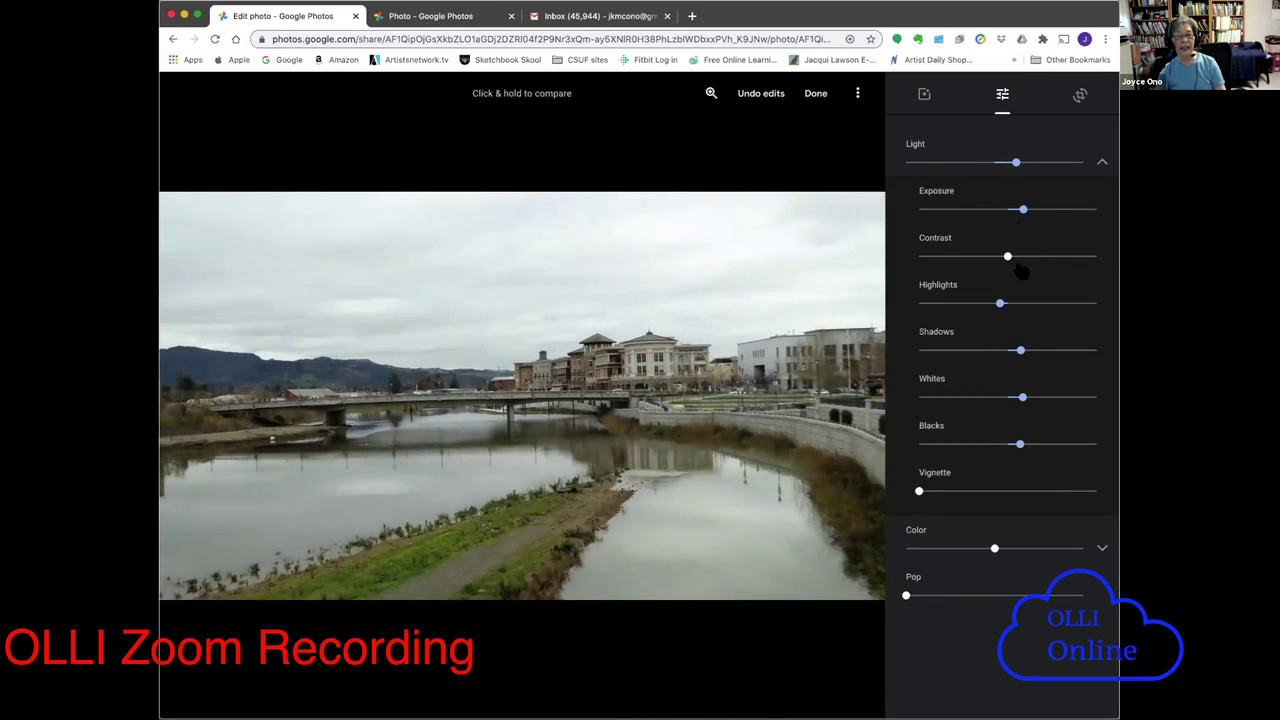
pyautogui.moveTo(1007, 256); pyautogui.dragTo(1017, 257)
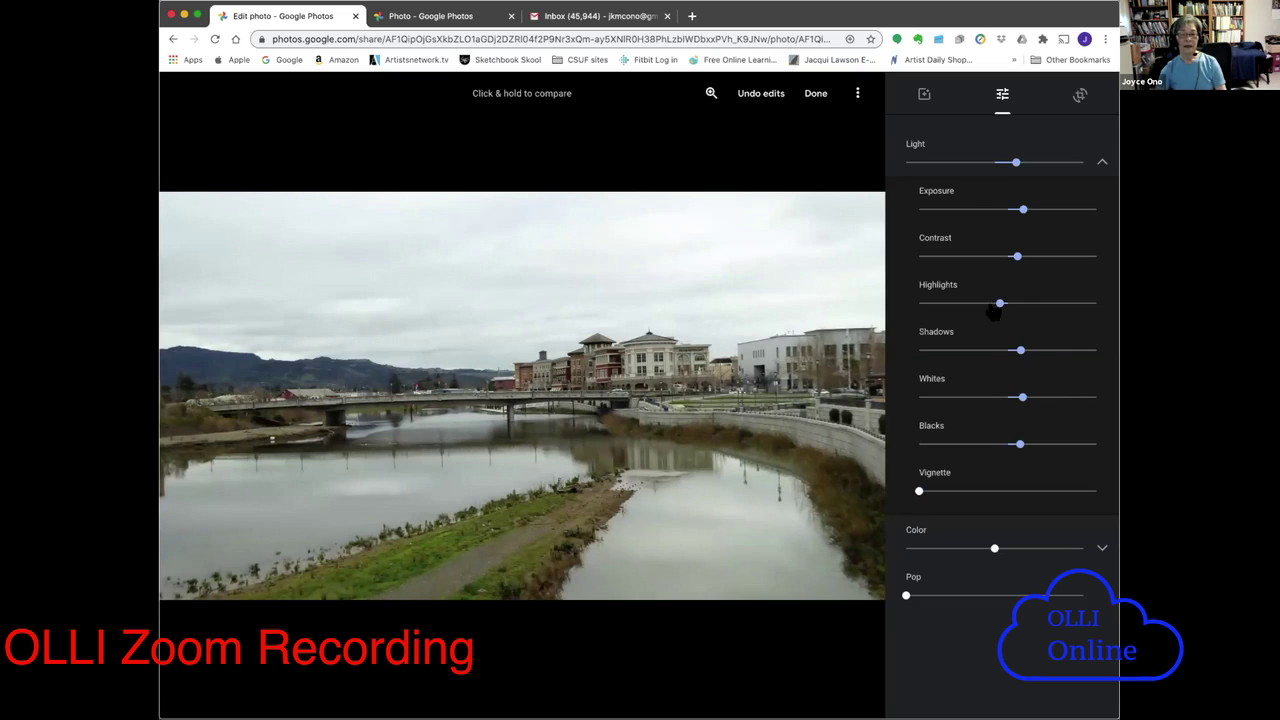
pyautogui.moveTo(1006, 348); pyautogui.dragTo(1026, 350)
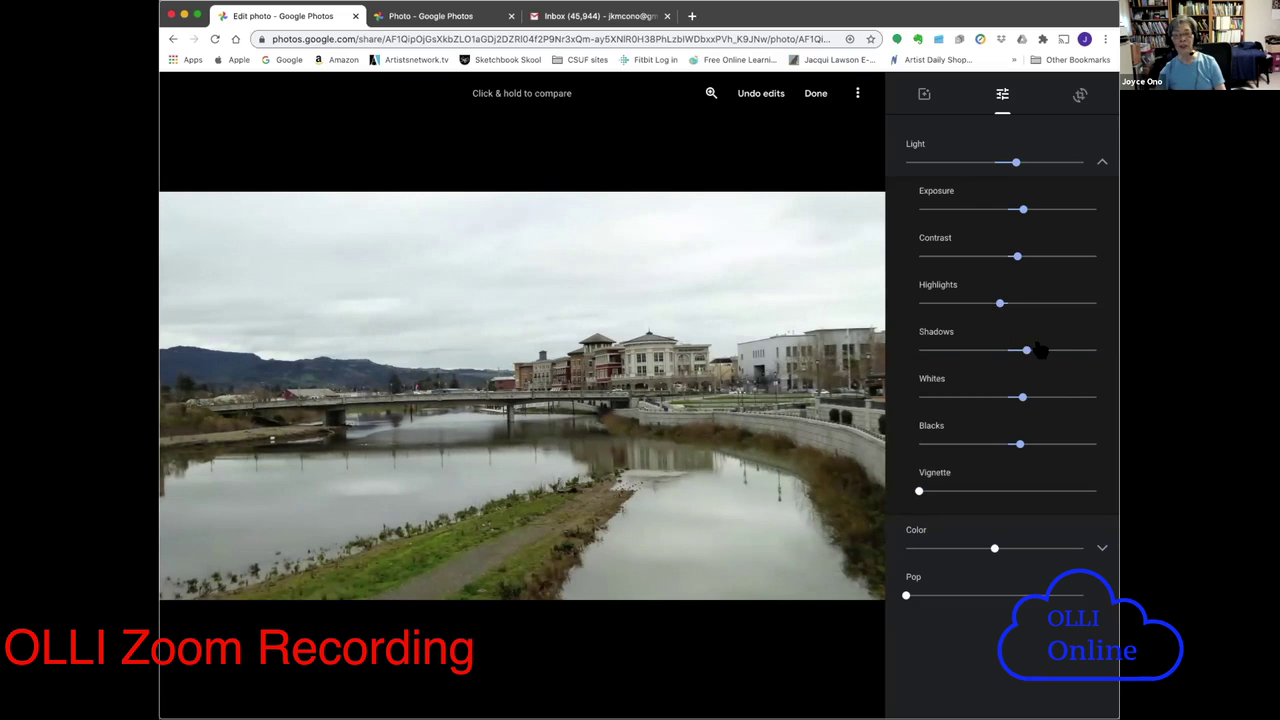
pyautogui.click(1098, 160)
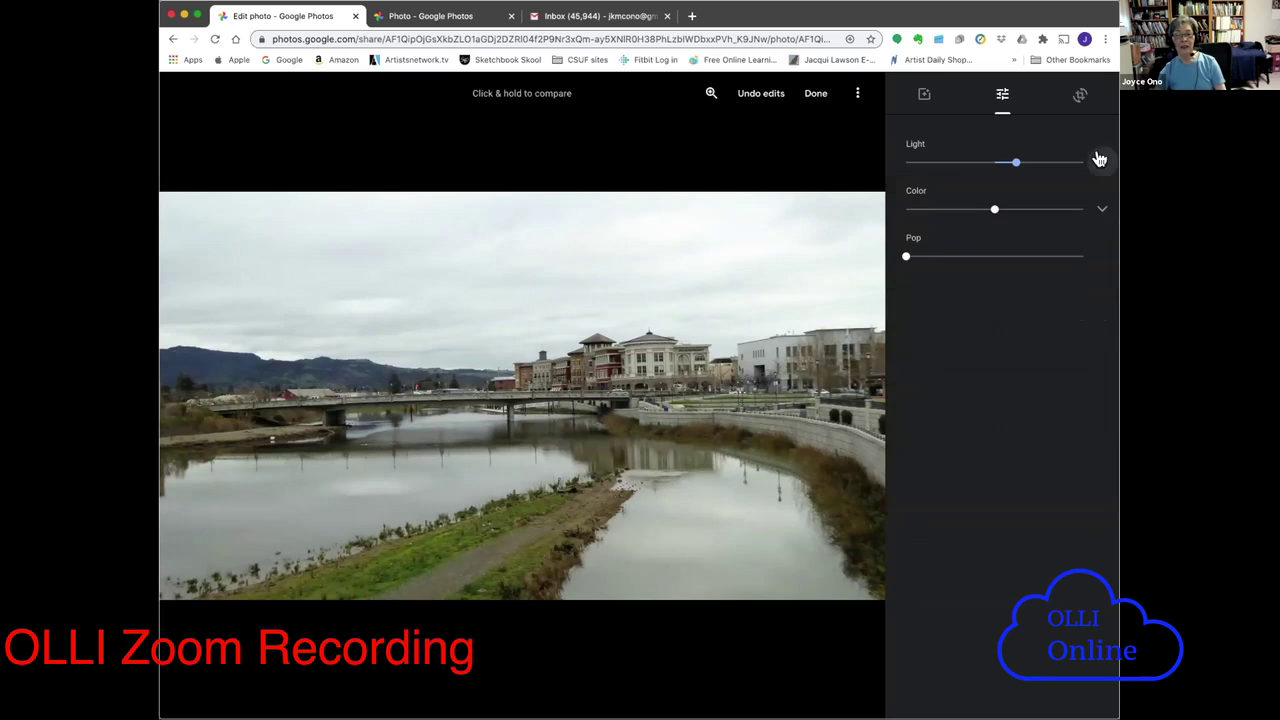
# - Lower the photo's overall Color slider slightly to reduce colour intensity
pyautogui.click(1099, 212)
pyautogui.click(1097, 208)
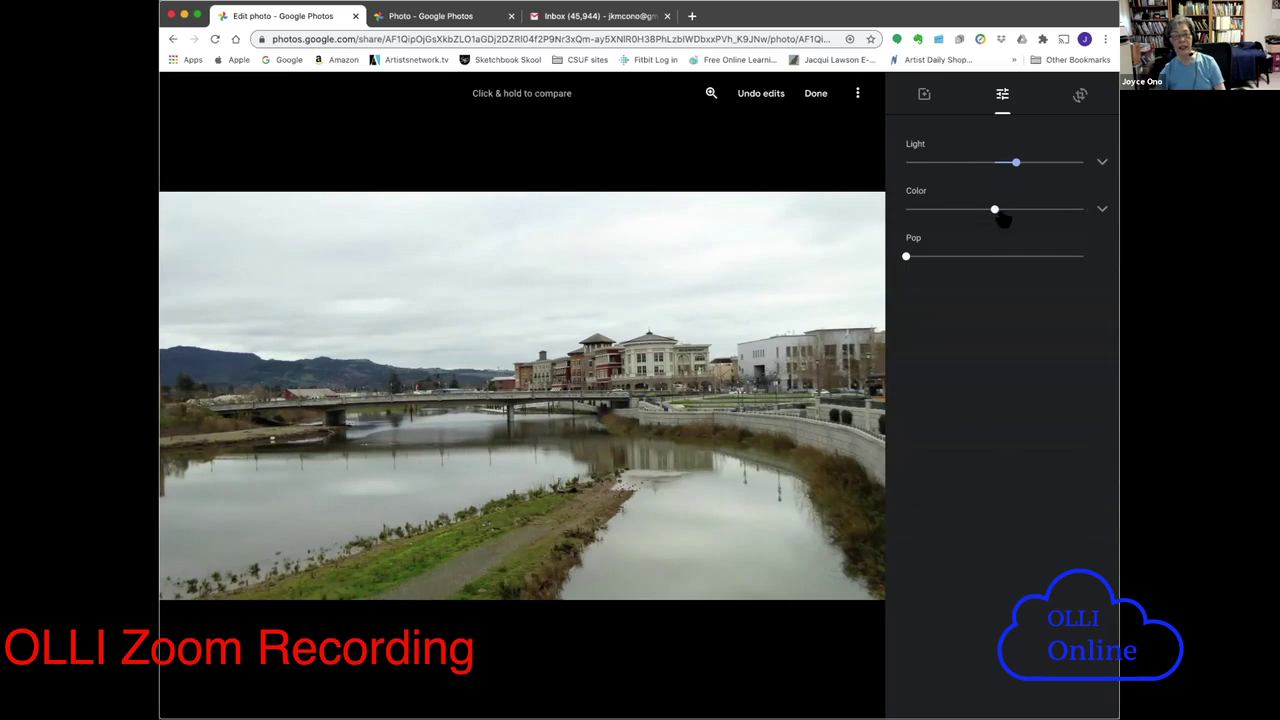
pyautogui.moveTo(991, 209)
pyautogui.mouseDown()
pyautogui.moveTo(1023, 209)
pyautogui.moveTo(936, 209)
pyautogui.moveTo(994, 212)
pyautogui.mouseUp()
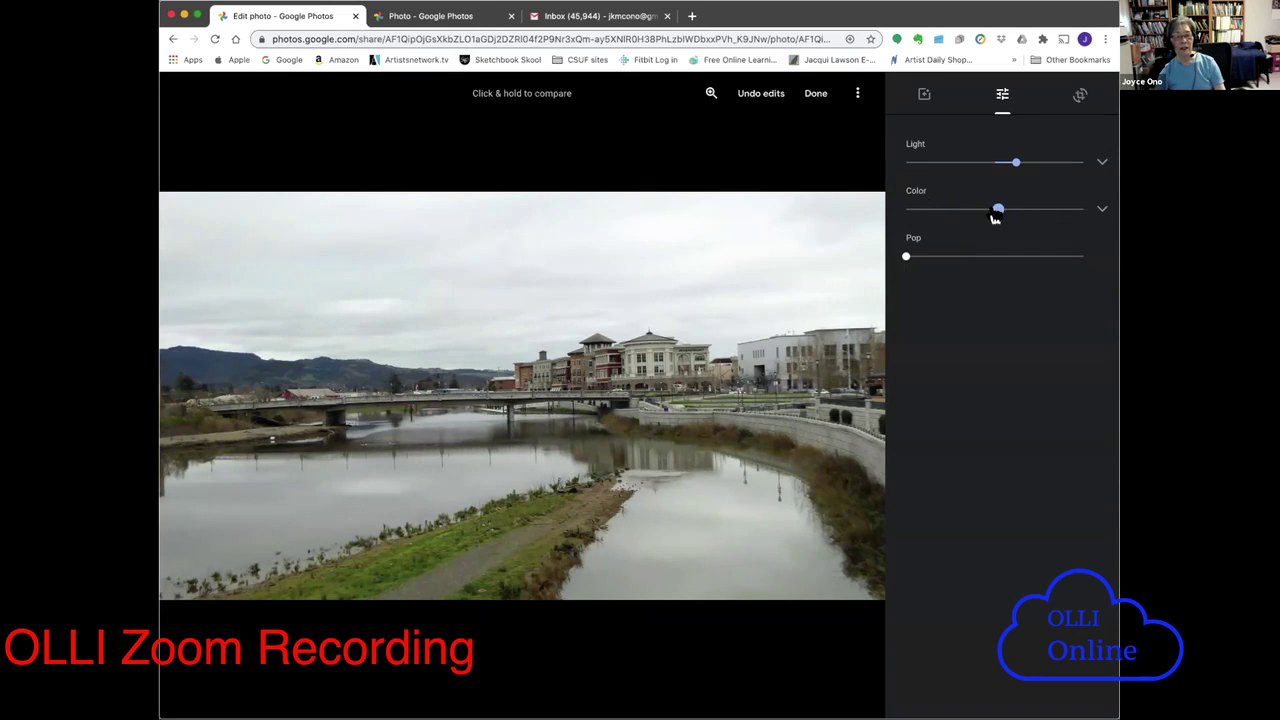
# - Boost saturation, return warmth to neutral, and fine-tune the deep blue tones
pyautogui.click(1099, 210)
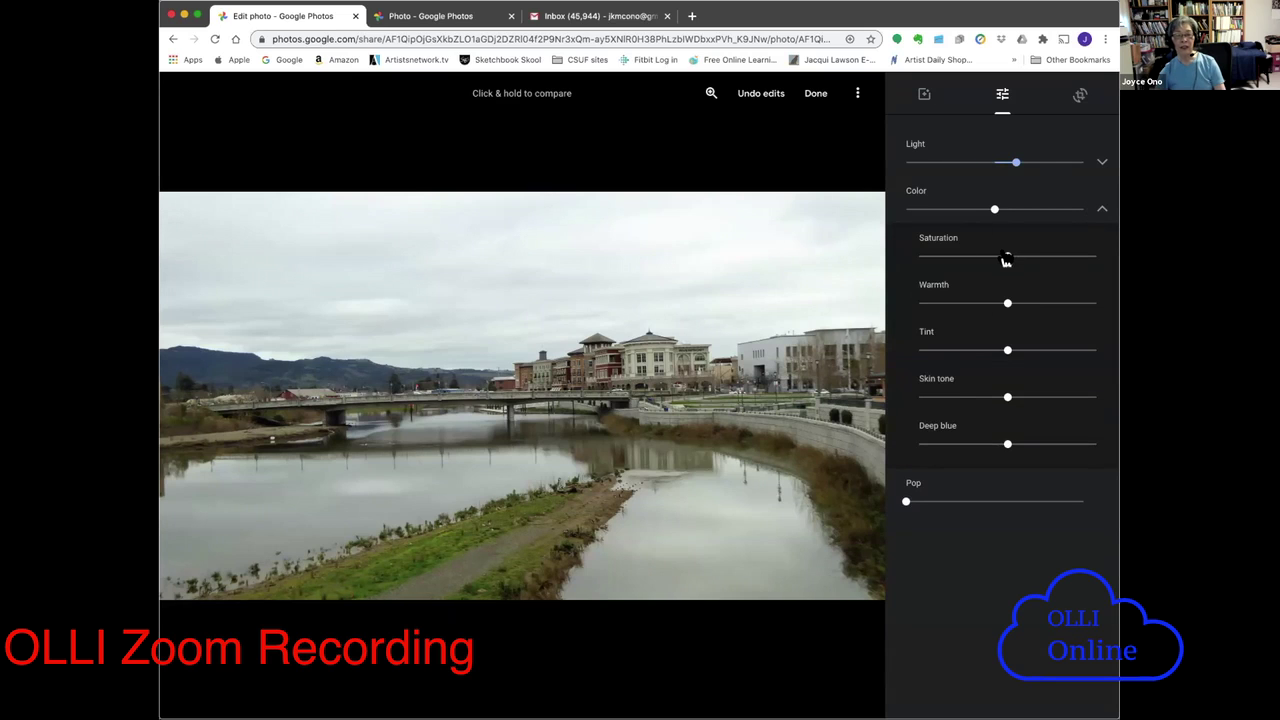
pyautogui.moveTo(1006, 260); pyautogui.dragTo(814, 306)
pyautogui.moveTo(902, 311); pyautogui.dragTo(1007, 304)
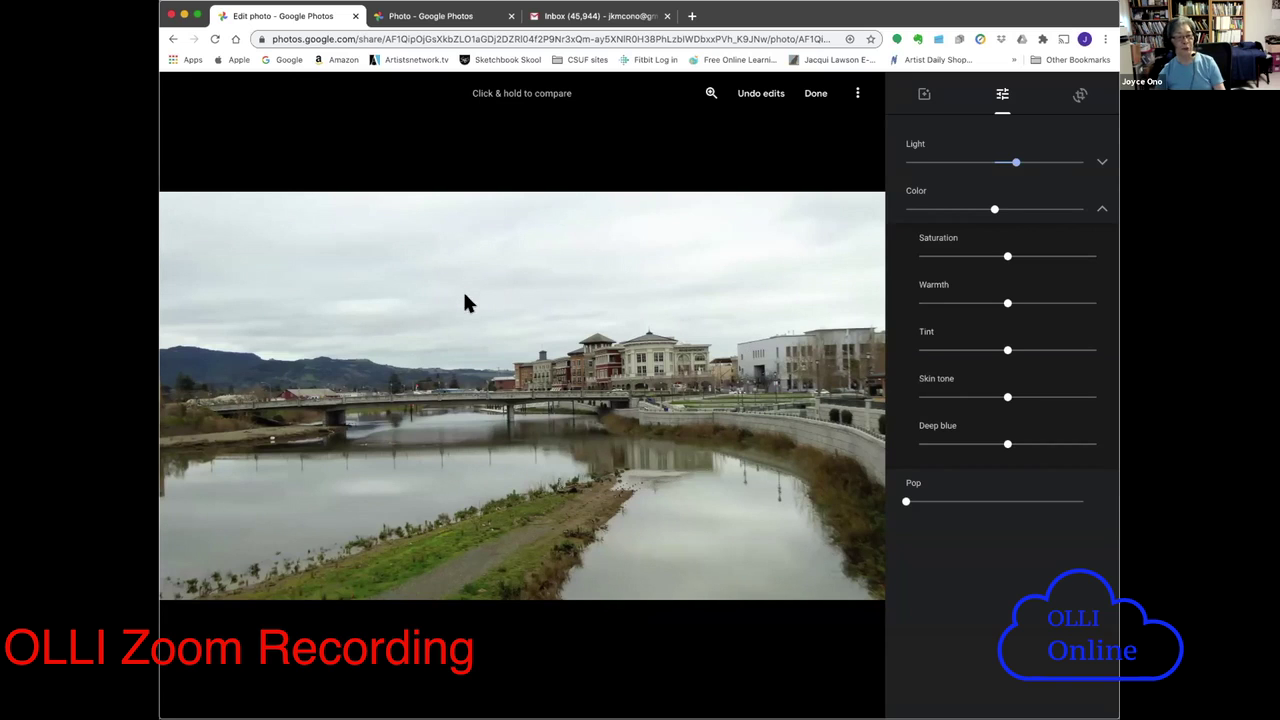
pyautogui.moveTo(1006, 449)
pyautogui.mouseDown()
pyautogui.moveTo(1040, 449)
pyautogui.moveTo(920, 450)
pyautogui.moveTo(1003, 455)
pyautogui.mouseUp()
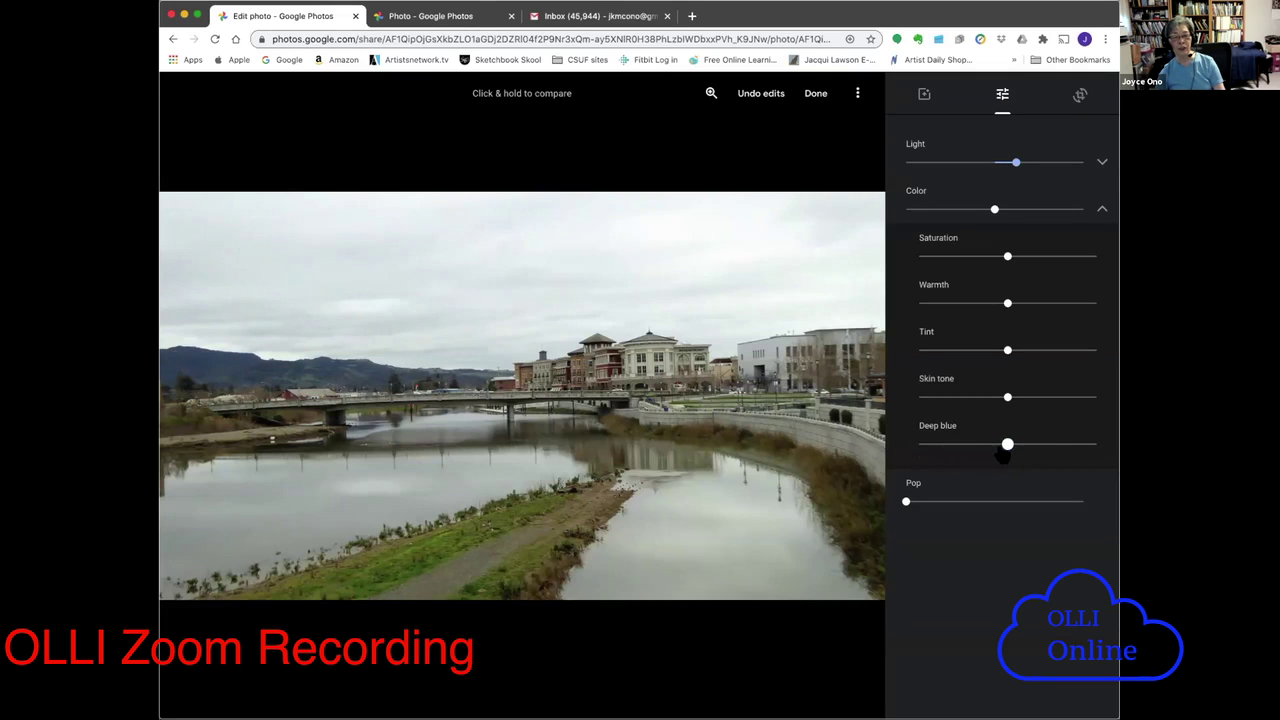
pyautogui.click(1100, 208)
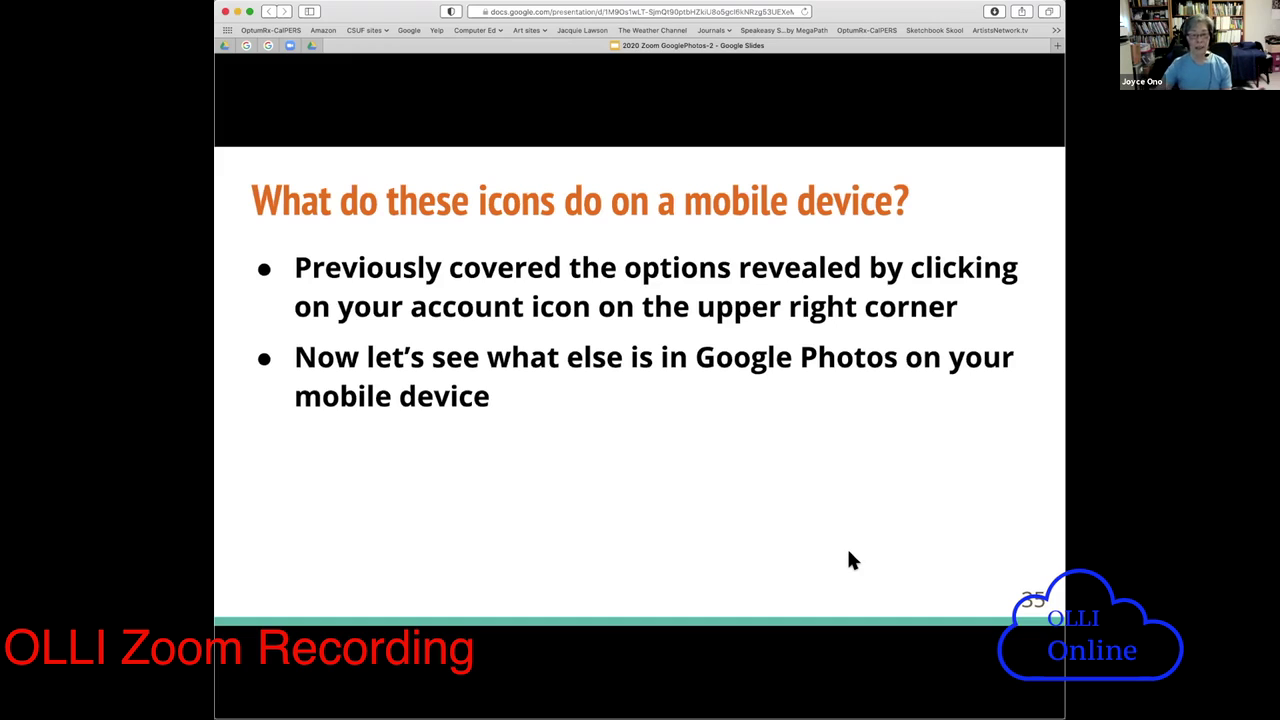
# - Advance the presentation to slide 36, the Sharing slide
pyautogui.moveTo(643, 531)
pyautogui.click(401, 670)
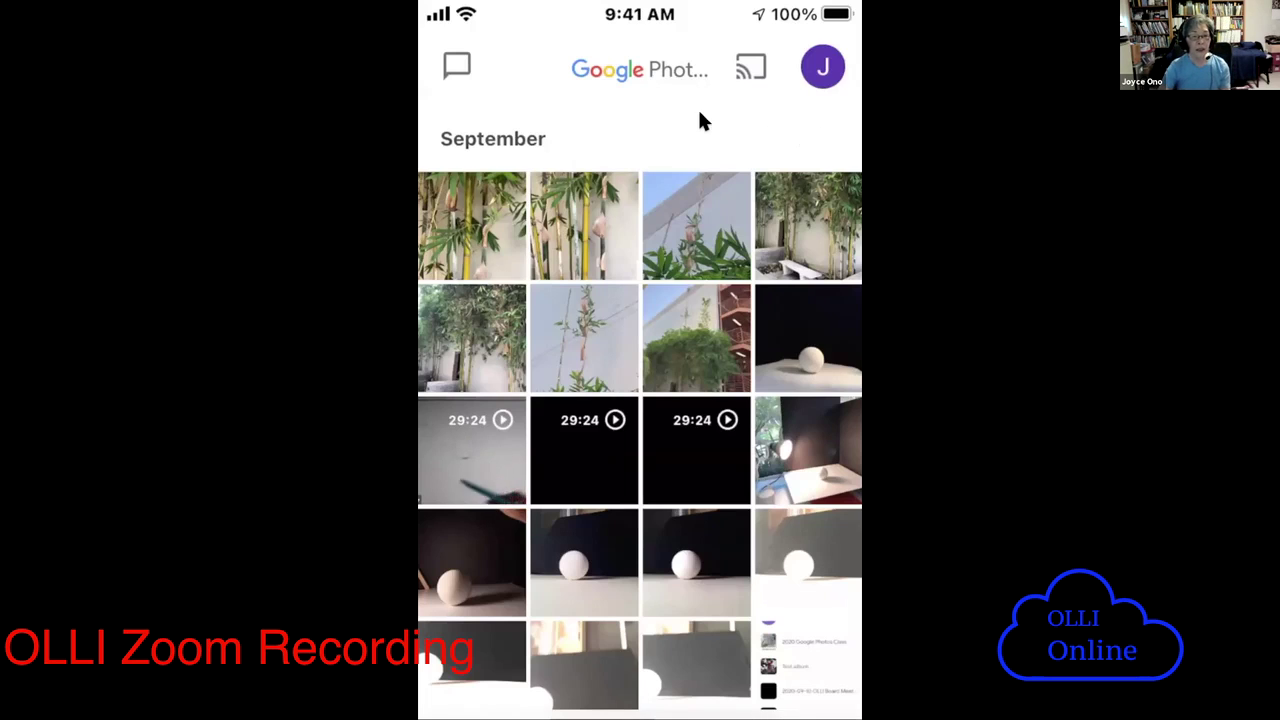
# - Open the Sharing panel in the phone's Google Photos app
pyautogui.click(456, 62)
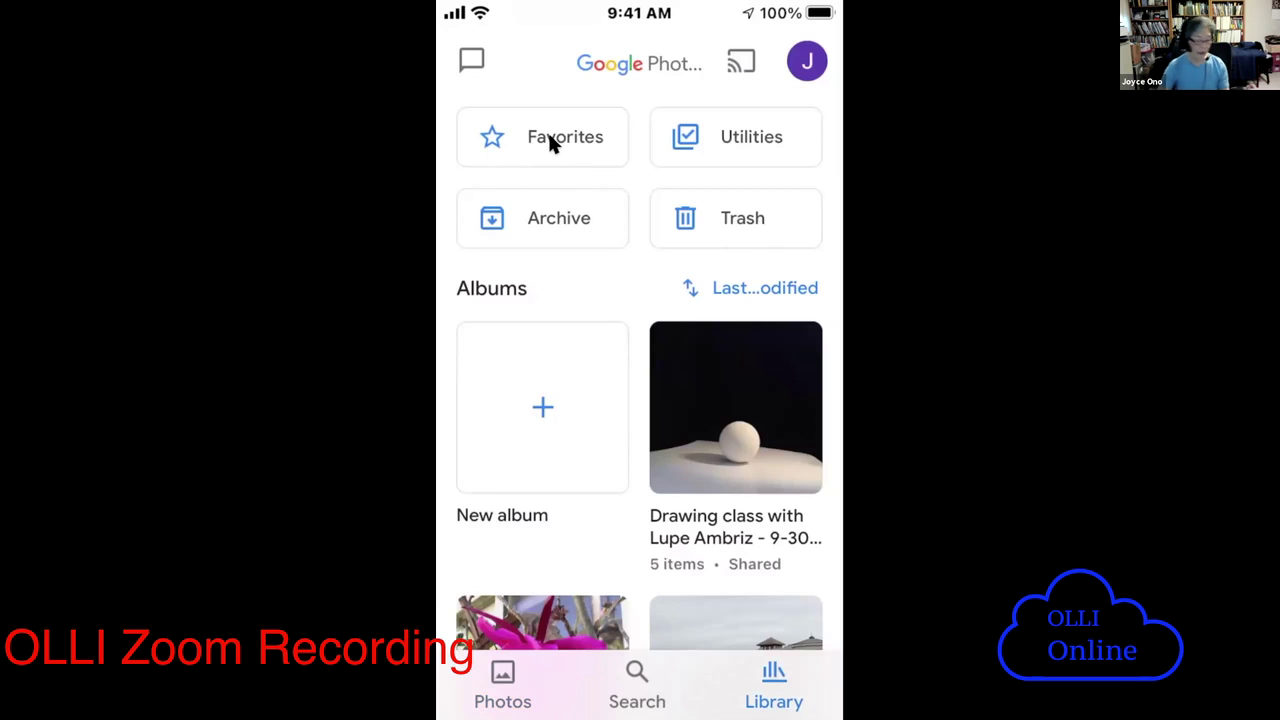
# - Open Favorites and scroll through its line drawing and watercolour portraits
pyautogui.click(549, 137)
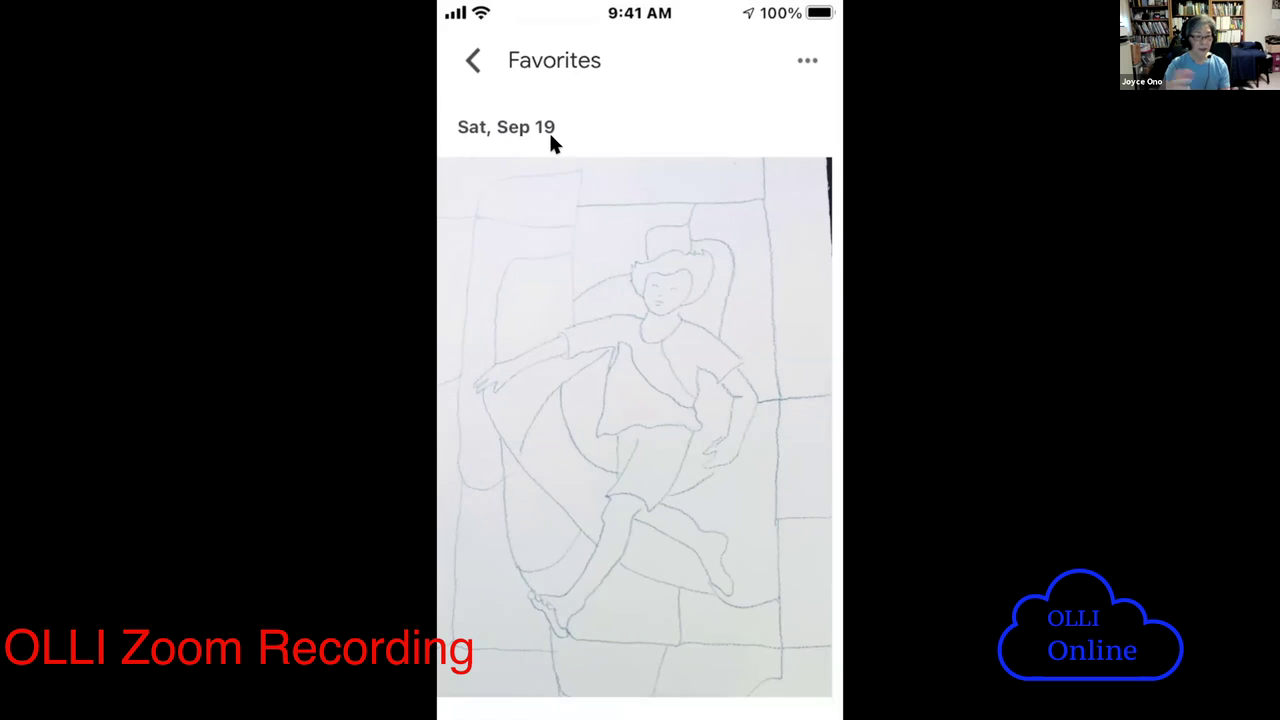
pyautogui.scroll(-5, 550, 143)
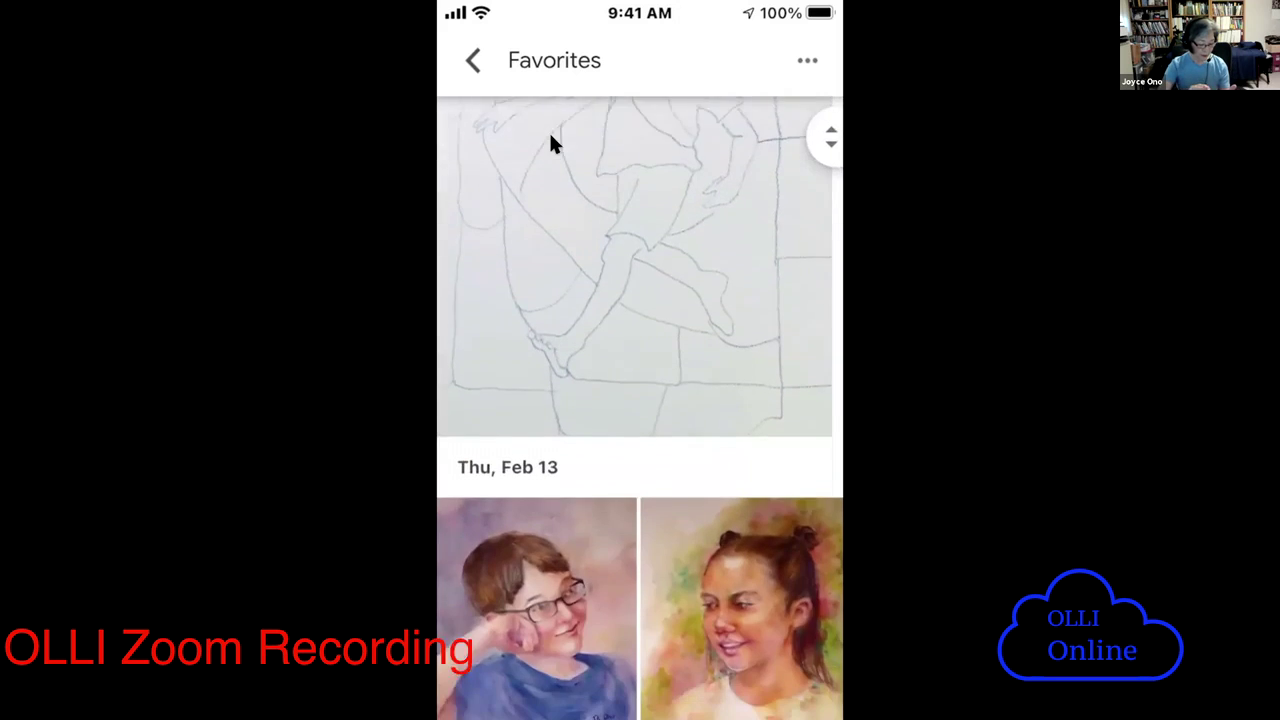
pyautogui.scroll(-3, 550, 143)
pyautogui.scroll(10, 550, 143)
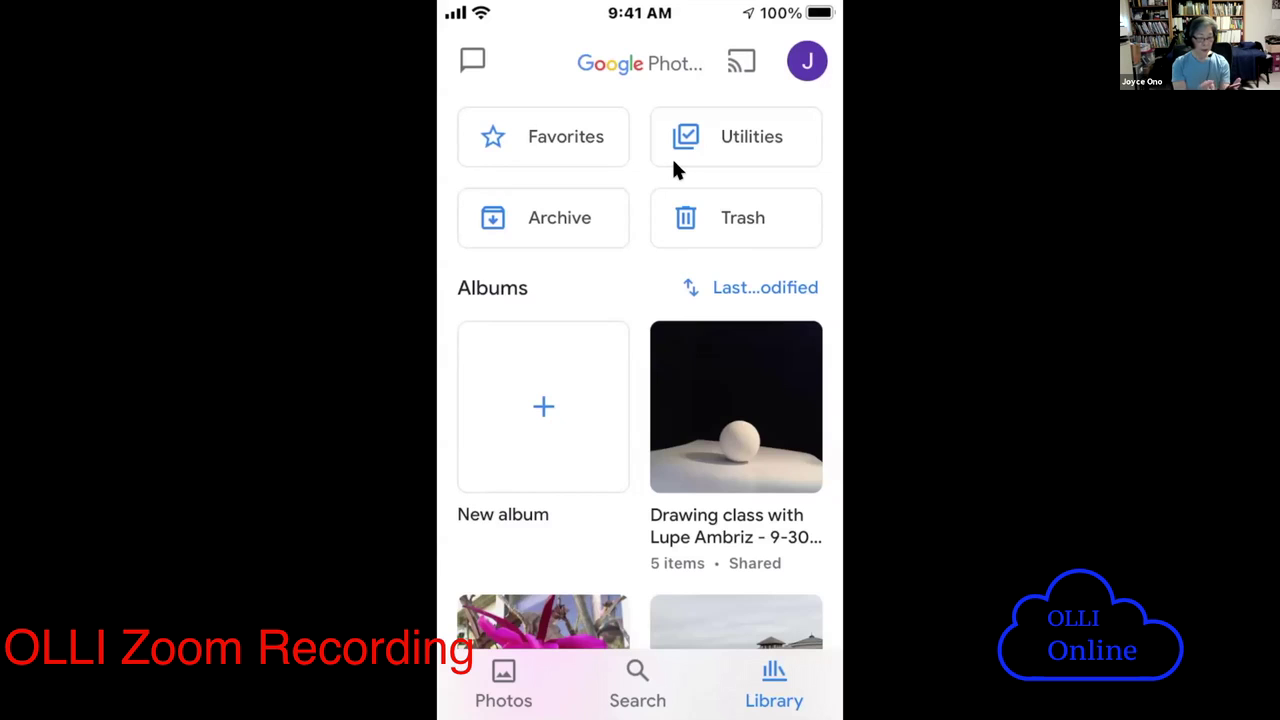
# - Scroll down through the Library's albums list and back up to the top
pyautogui.scroll(-5, 671, 156)
pyautogui.scroll(-15, 673, 165)
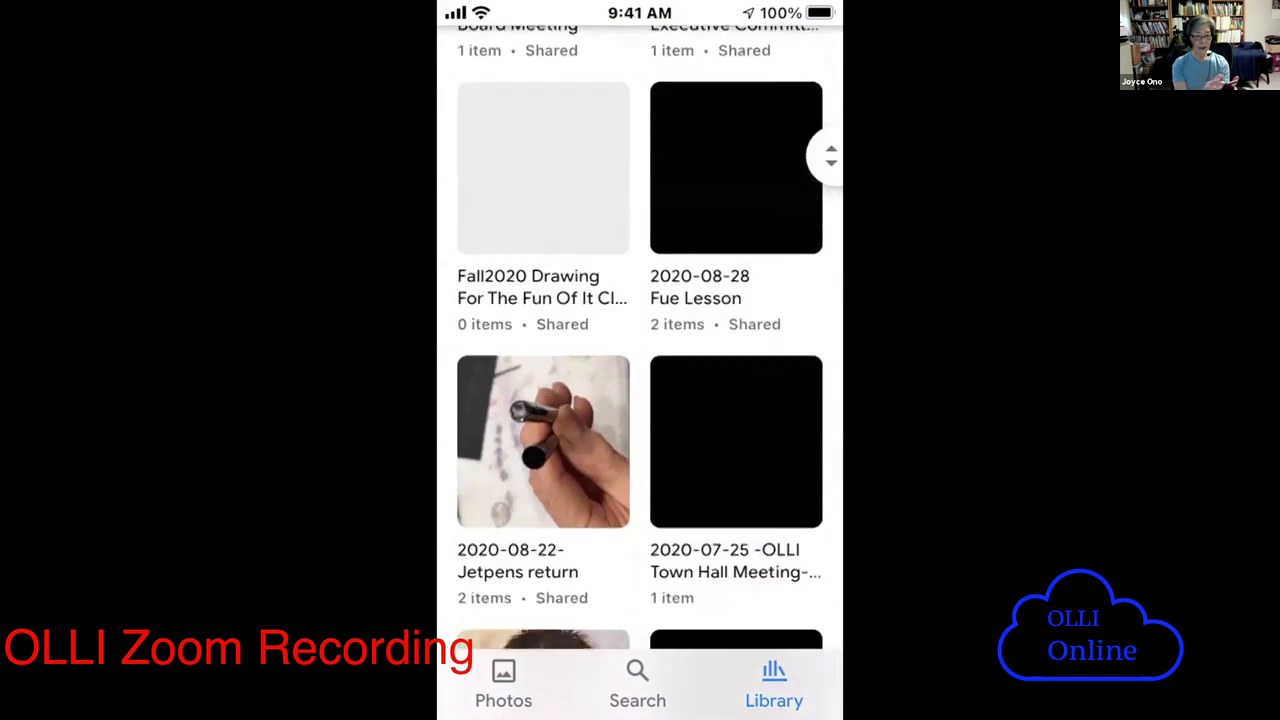
pyautogui.scroll(10, 675, 170)
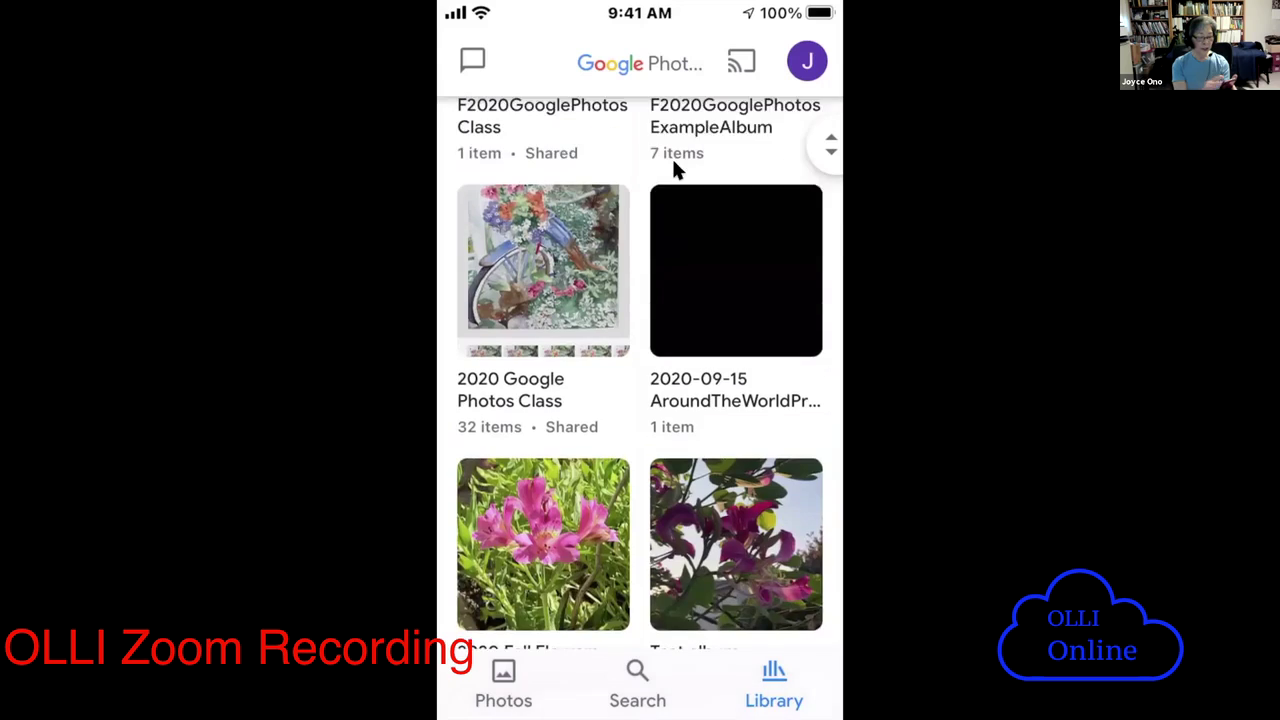
pyautogui.scroll(10, 676, 170)
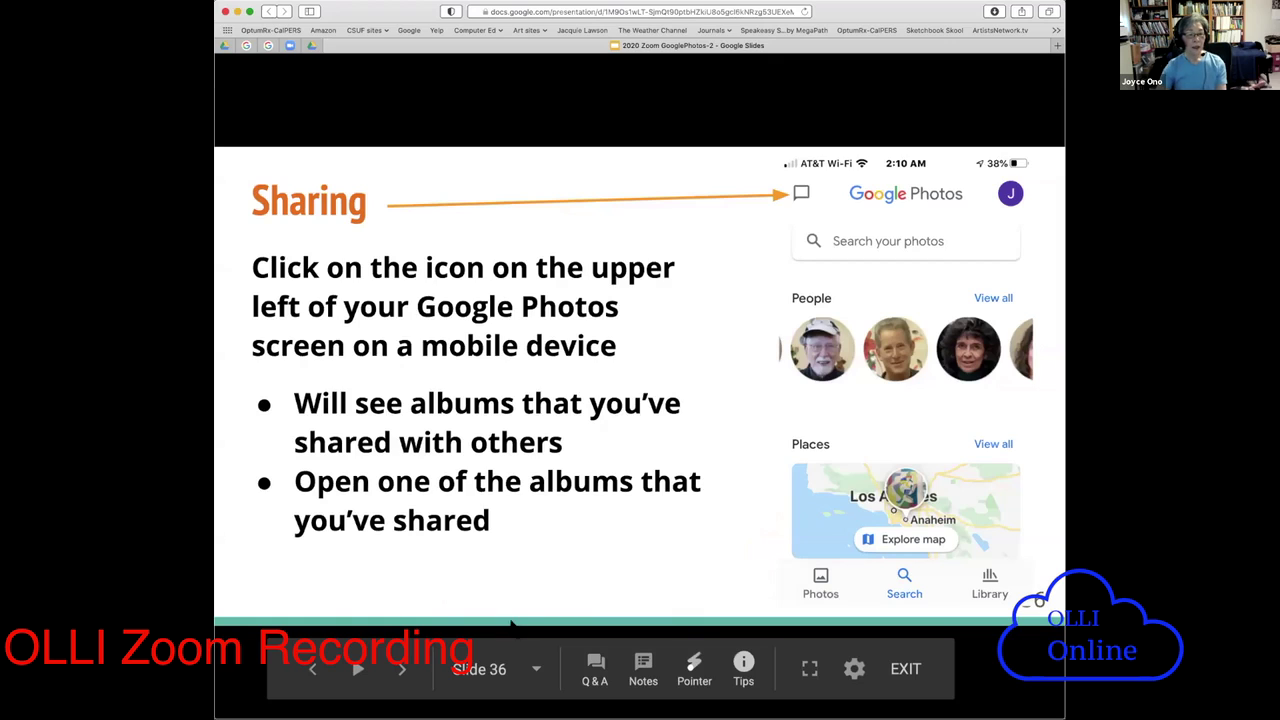
# - Advance through slide 37 on shared albums to slide 38 on Favorites, Archive and Trash
pyautogui.click(400, 672)
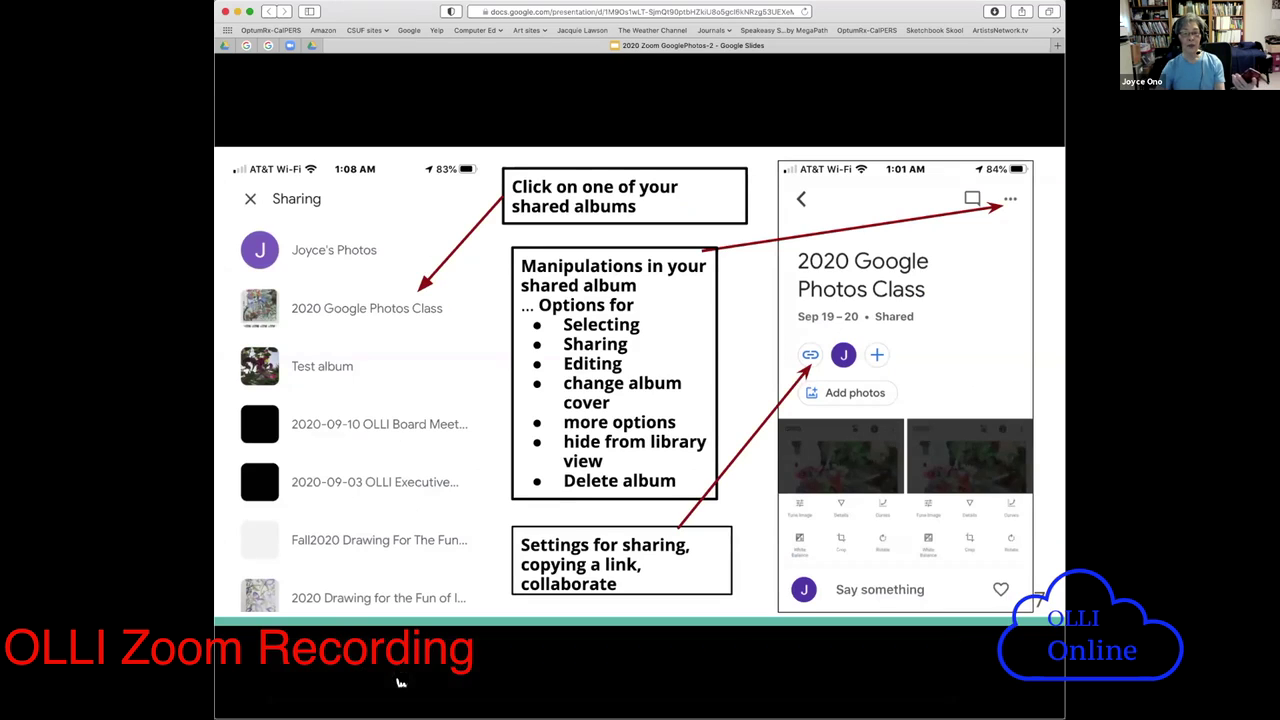
pyautogui.moveTo(400, 680)
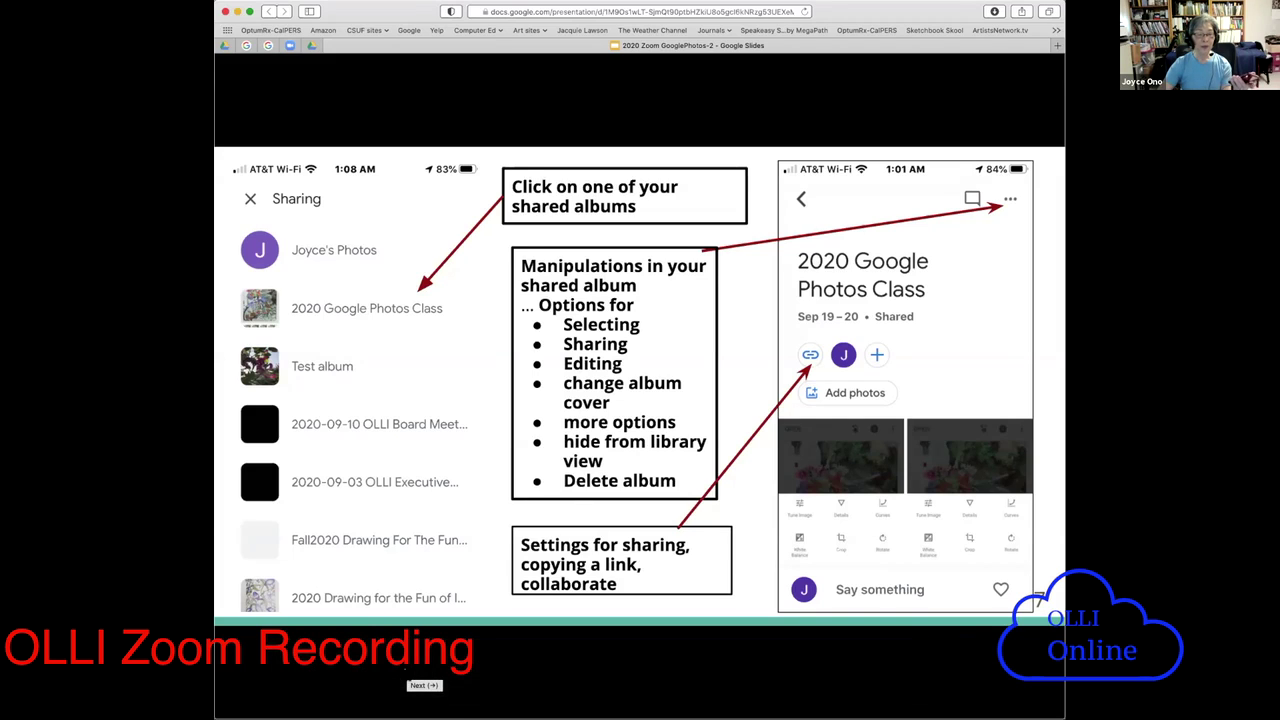
pyautogui.click(400, 675)
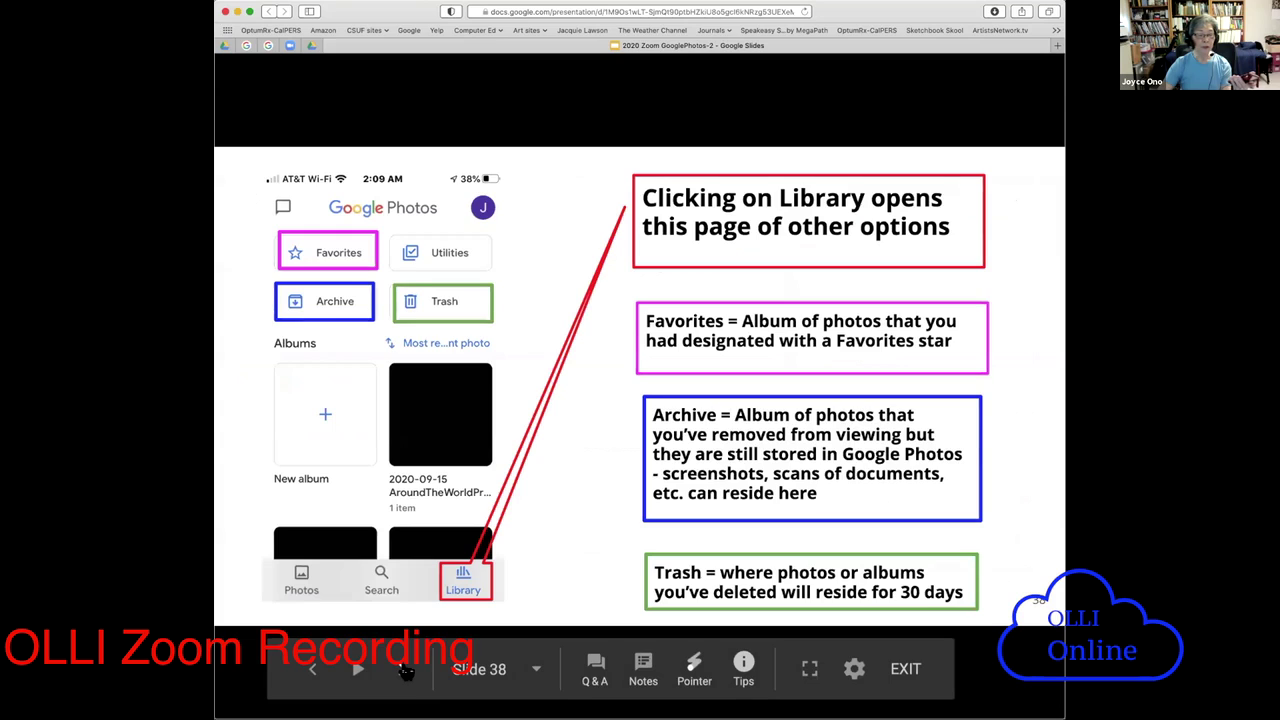